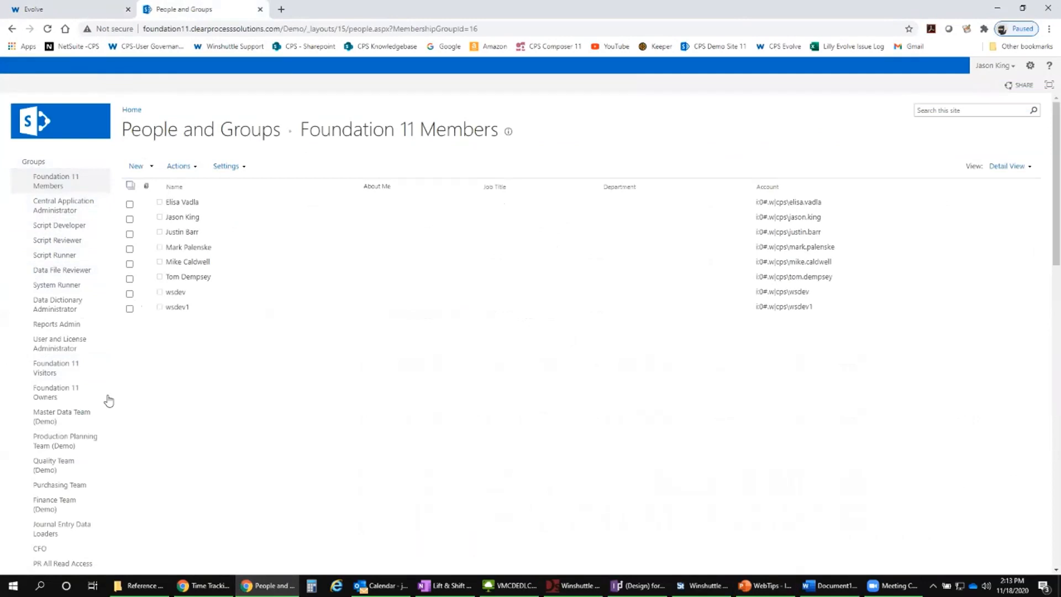
- Examine the Finance Team (Demo) group's members and the Demo site name in the SharePoint address, comparing with Evolve
click(54, 395)
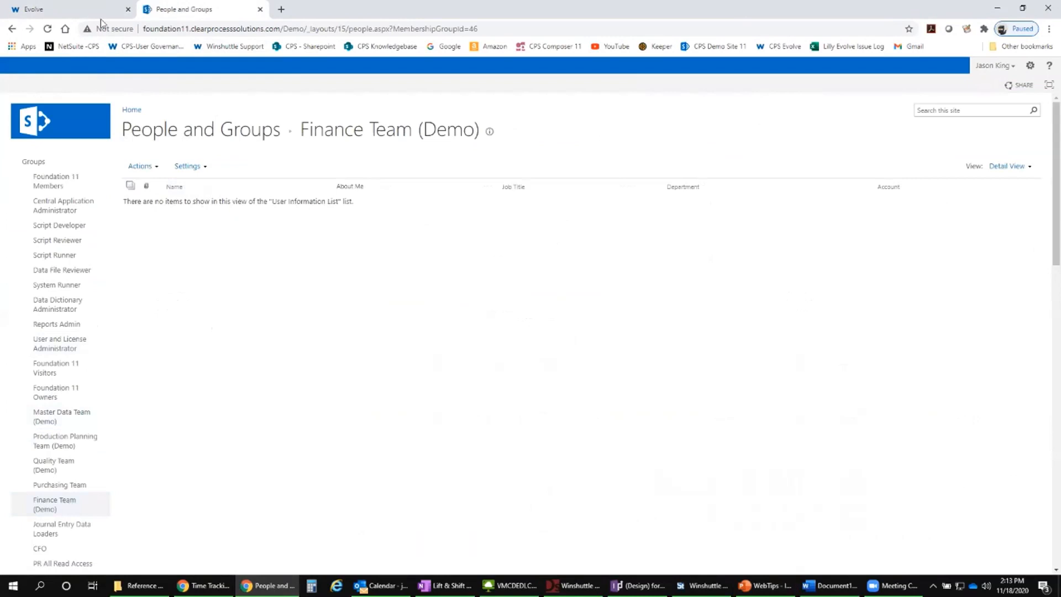
click(85, 9)
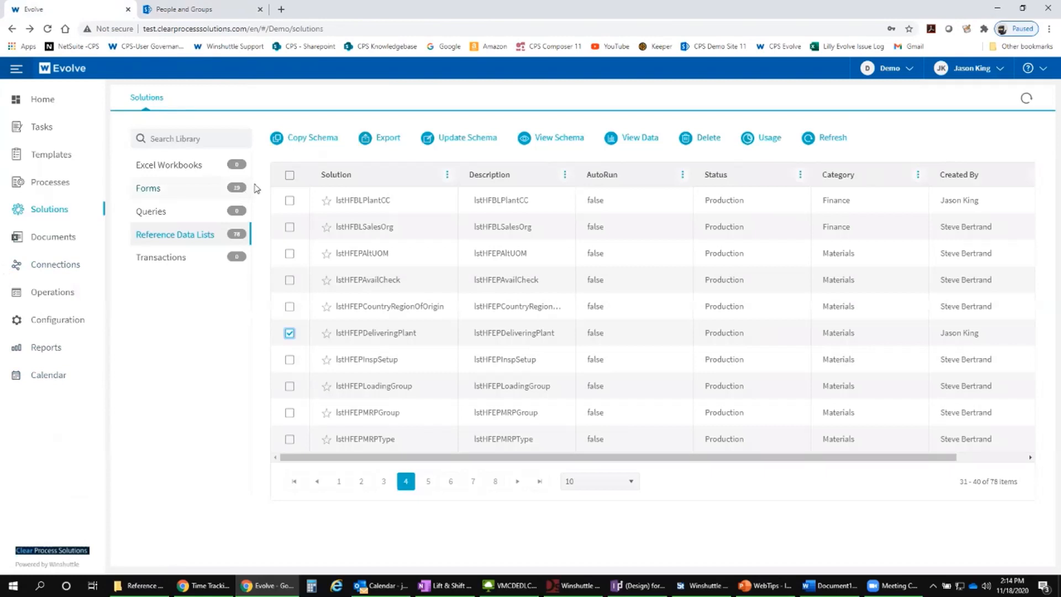
click(188, 9)
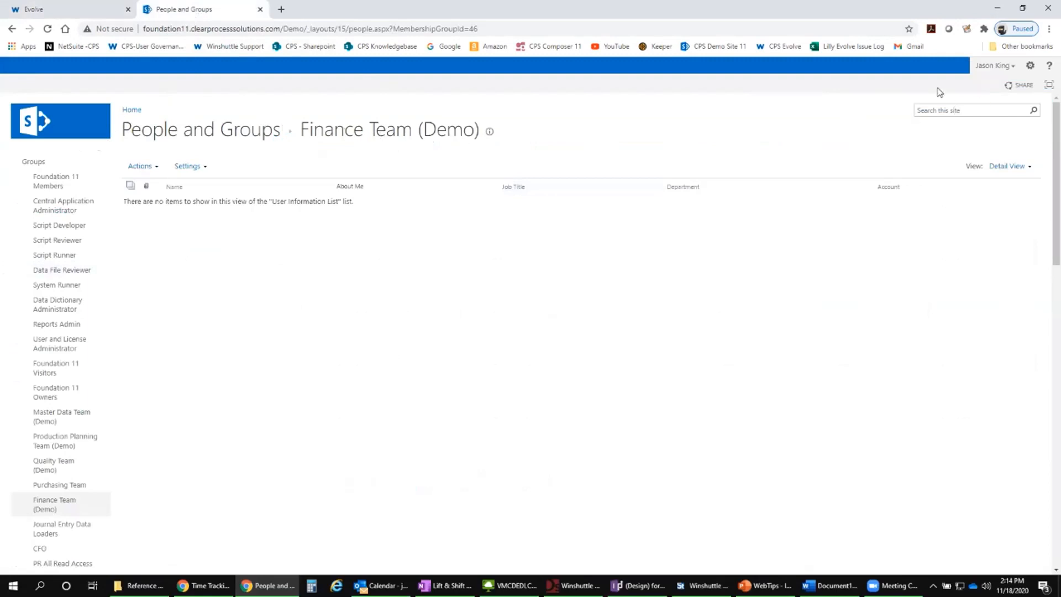
click(301, 28)
drag(305, 28, 285, 28)
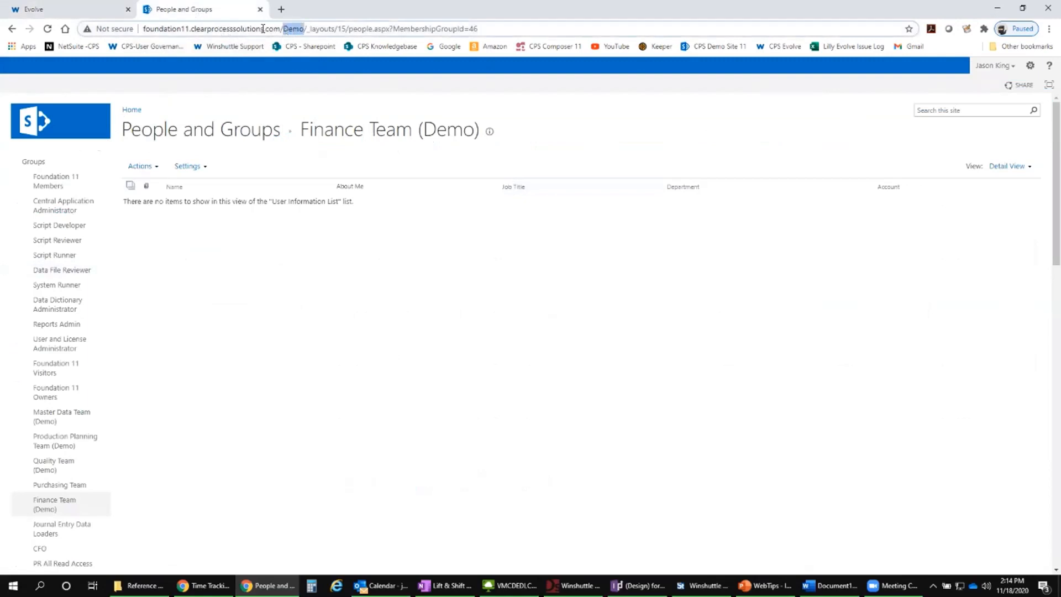
- Switch to Evolve and examine the list of available apps, including Reference Data, keeping the Demo app current
click(83, 11)
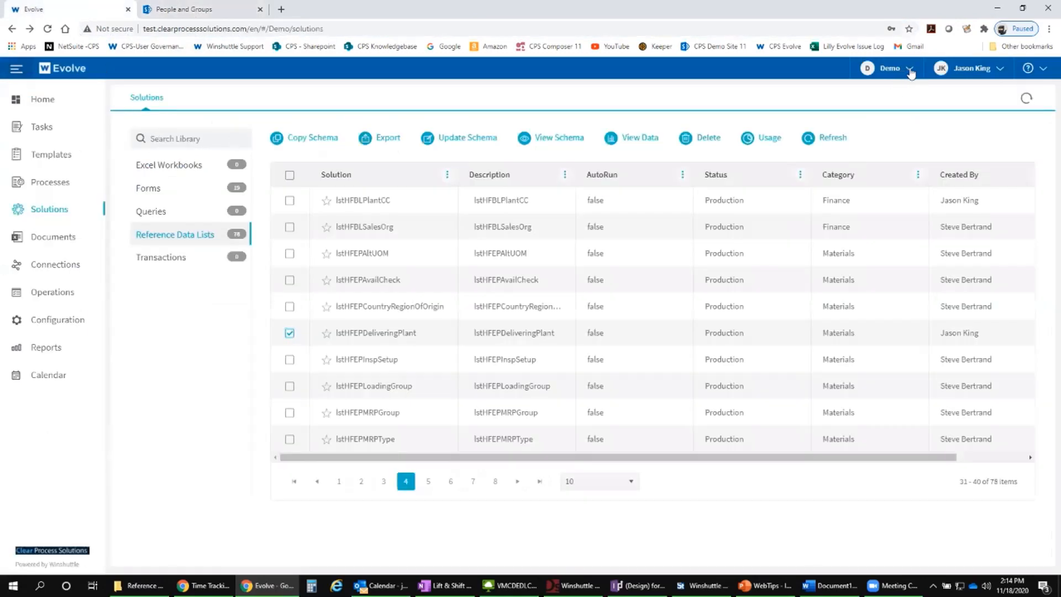
click(909, 69)
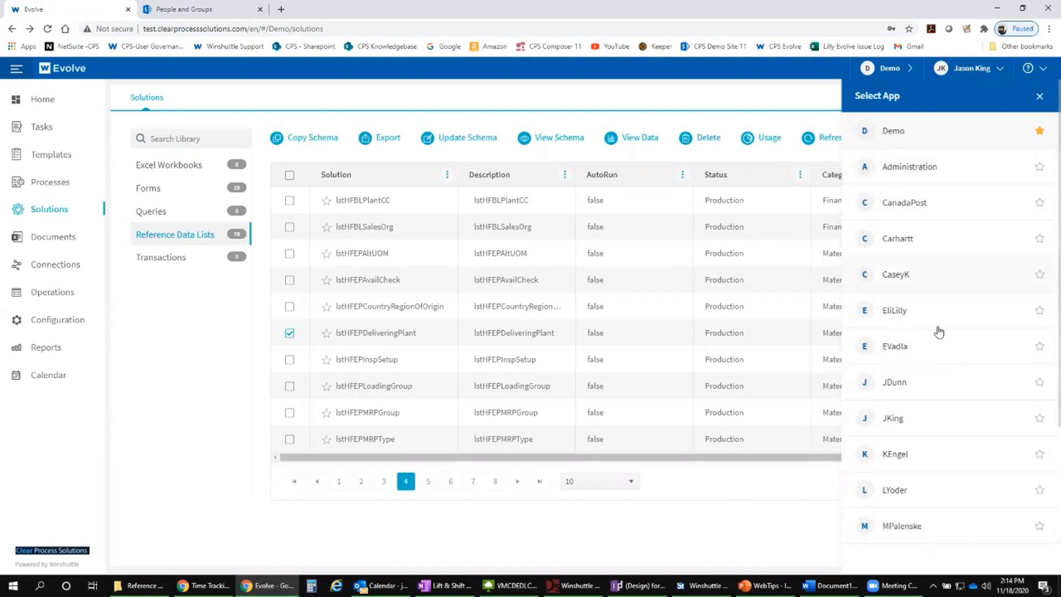
scroll(907, 497, down, 3)
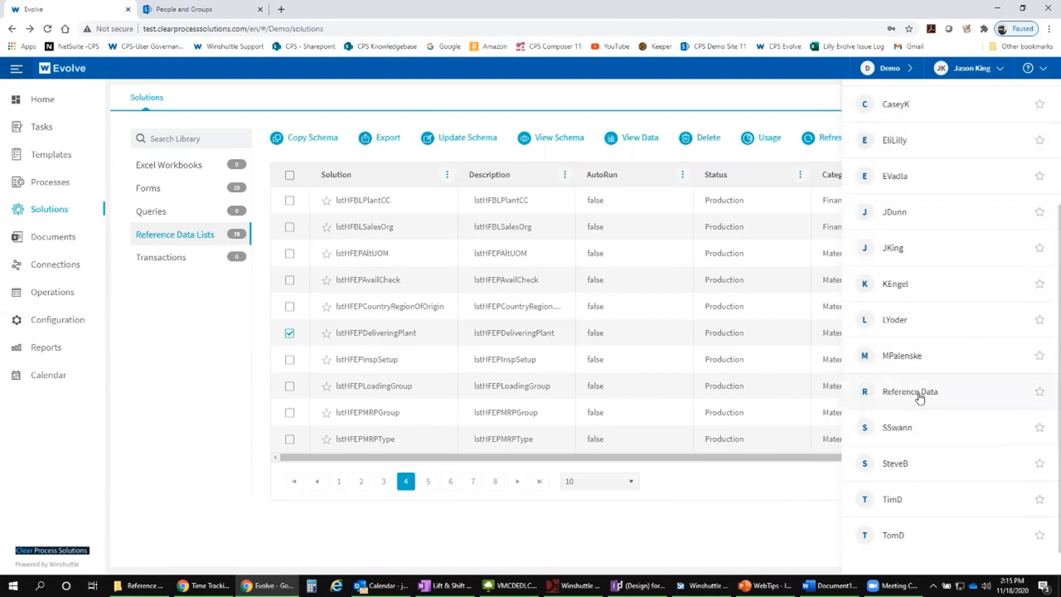
scroll(937, 401, up, 3)
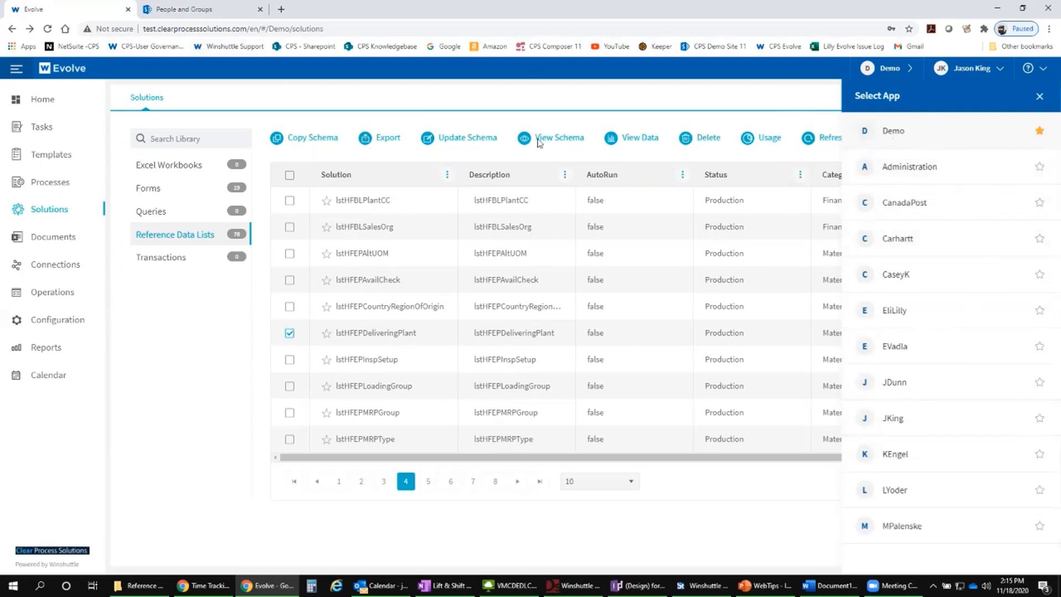
click(162, 326)
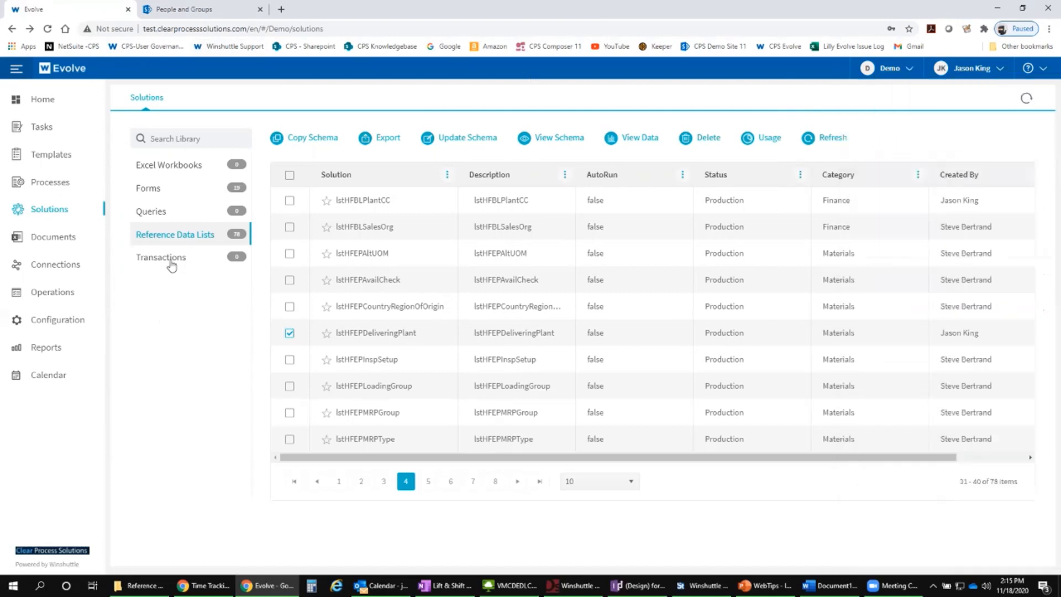
- Open group management in the Demo app's configuration and view the entry form for a new group without saving
click(56, 325)
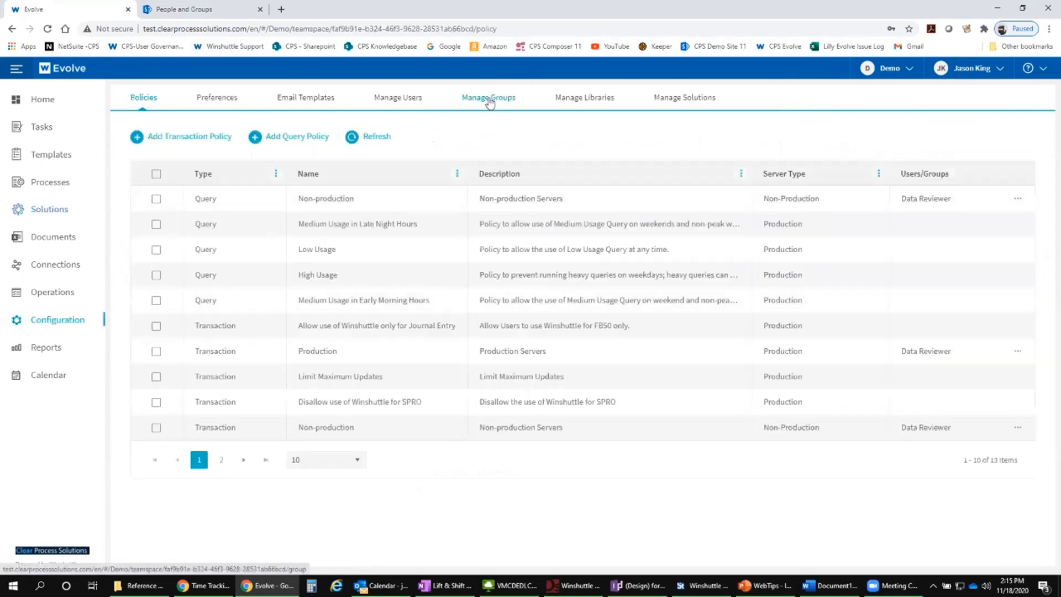
click(493, 104)
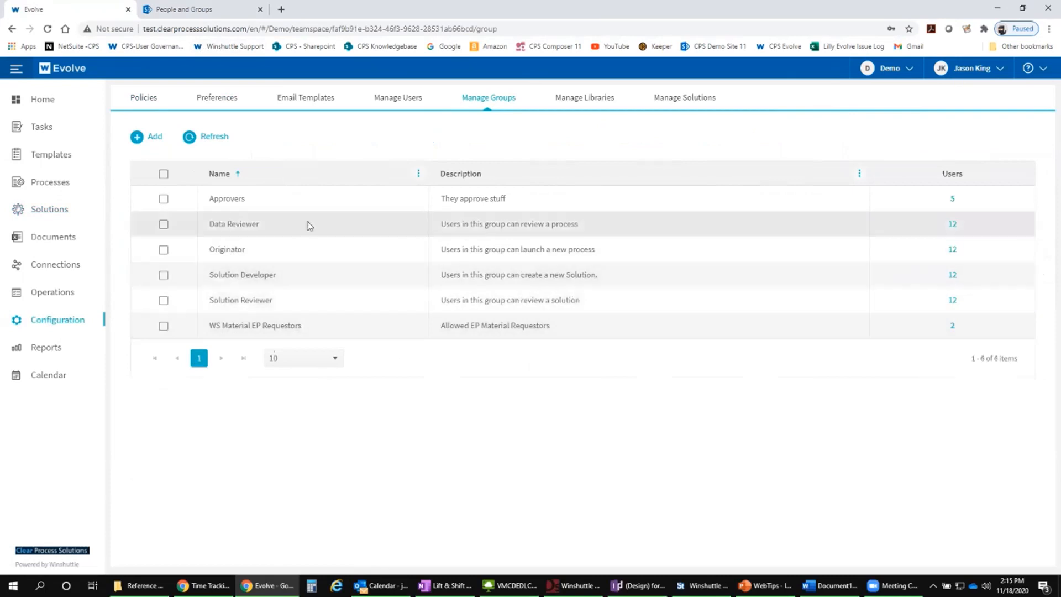
click(149, 137)
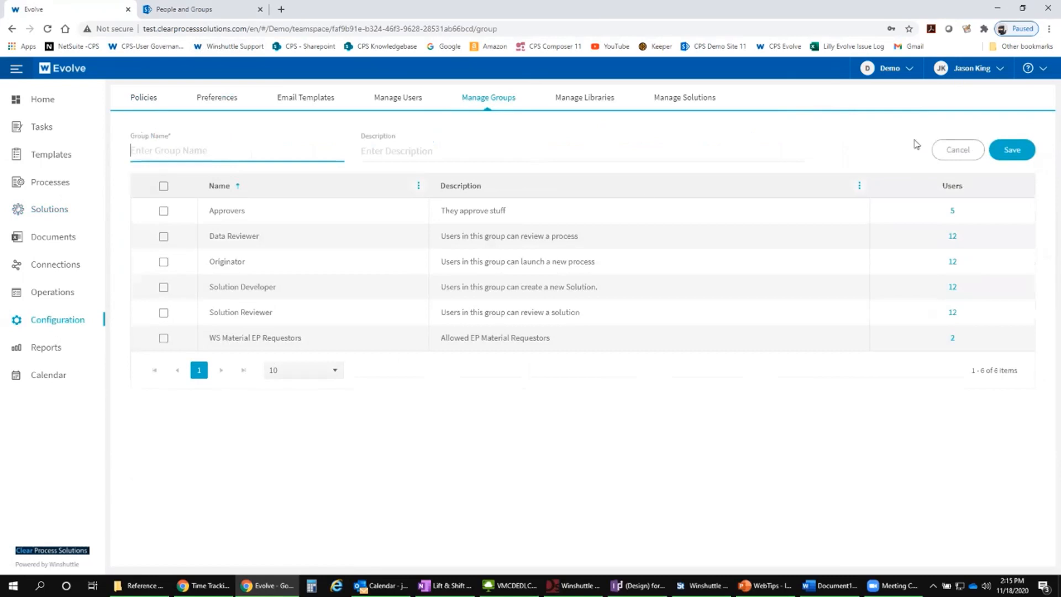
click(954, 154)
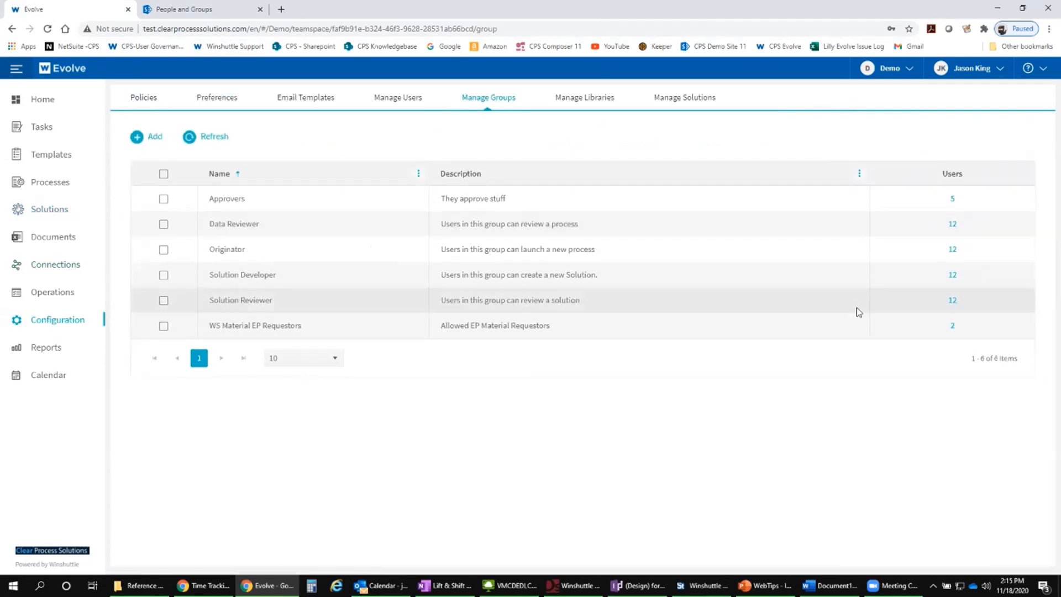
- Assign the first suggested user to the WS Material EP Requestors group
click(952, 326)
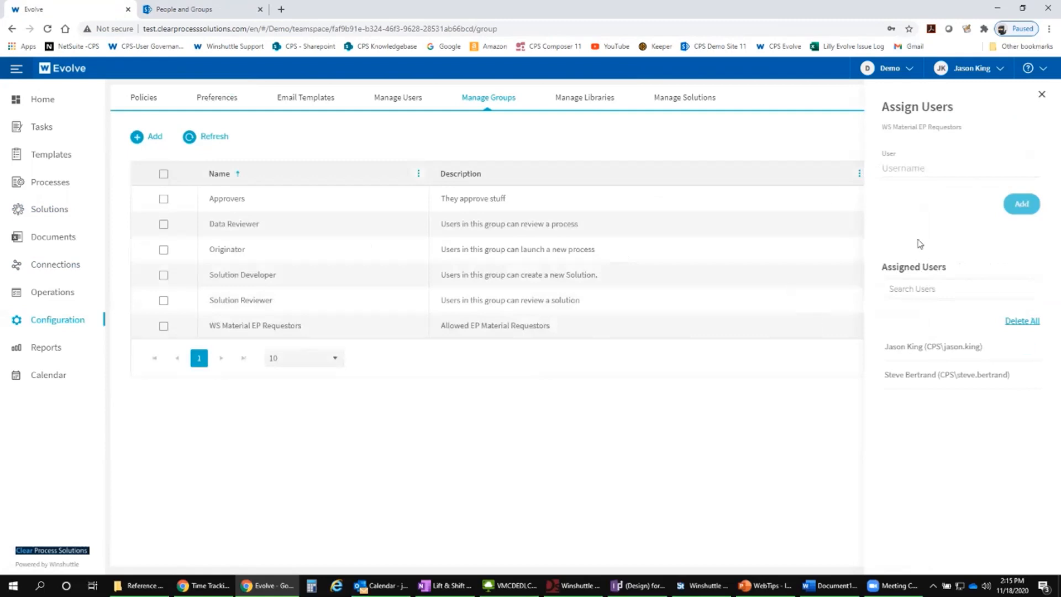
click(906, 170)
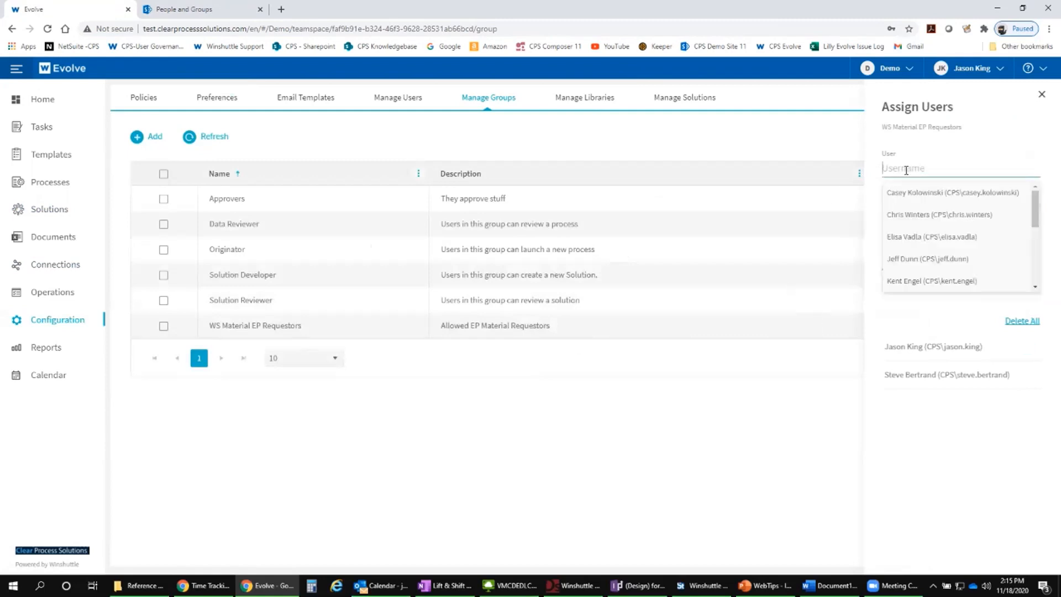
click(915, 197)
click(1022, 221)
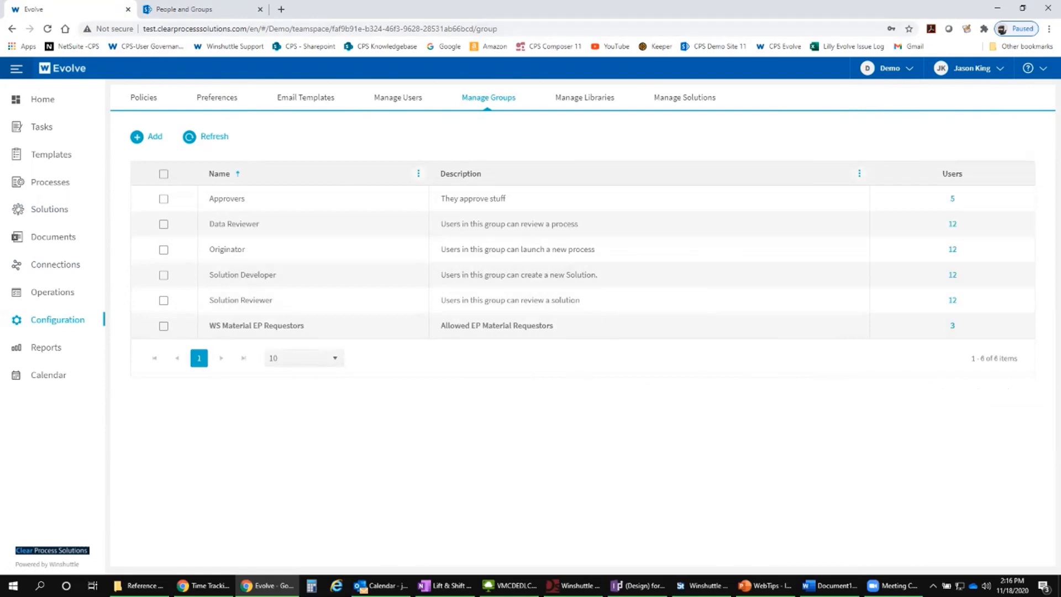
- Switch to SharePoint and view the entries of the Request Materials form library
click(197, 12)
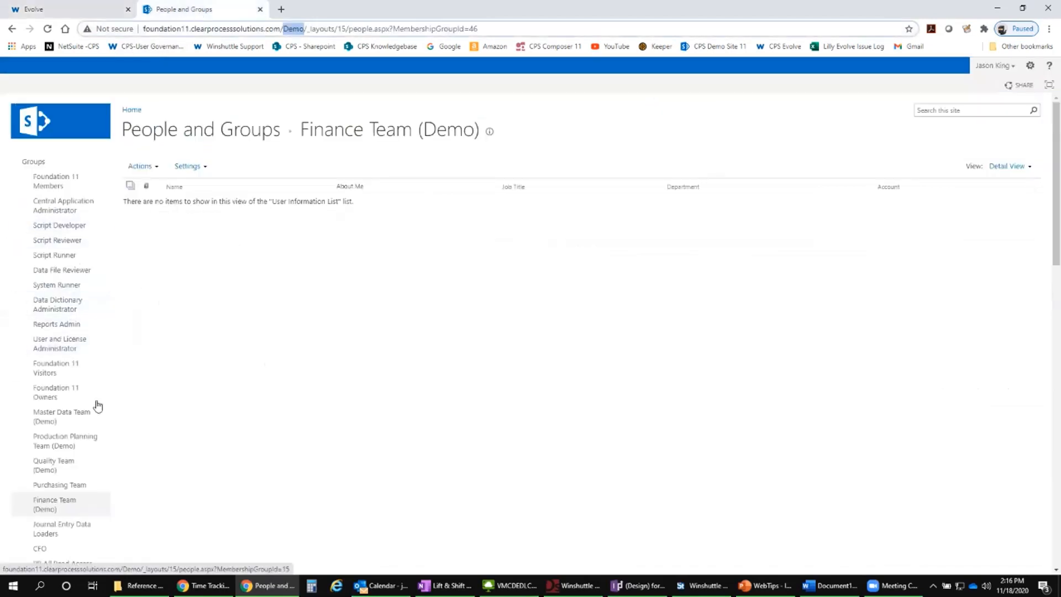
scroll(98, 407, down, 7)
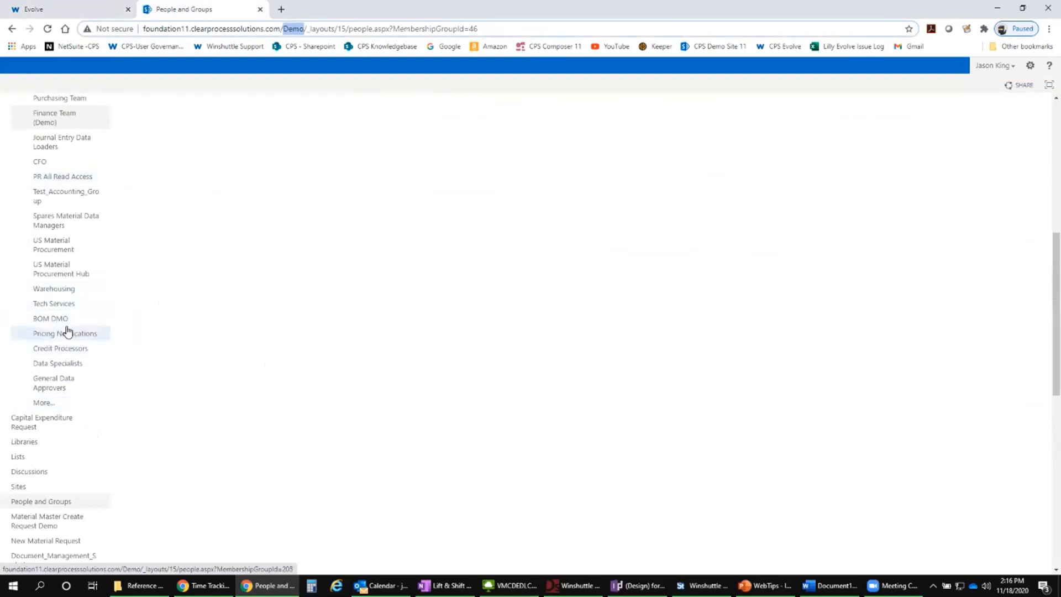
scroll(100, 360, down, 9)
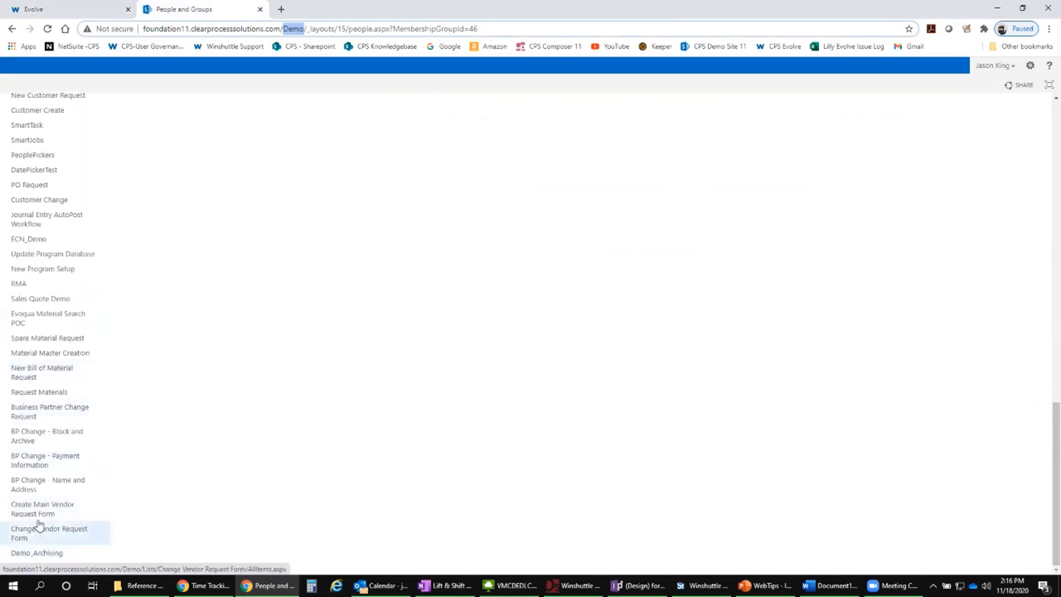
click(30, 394)
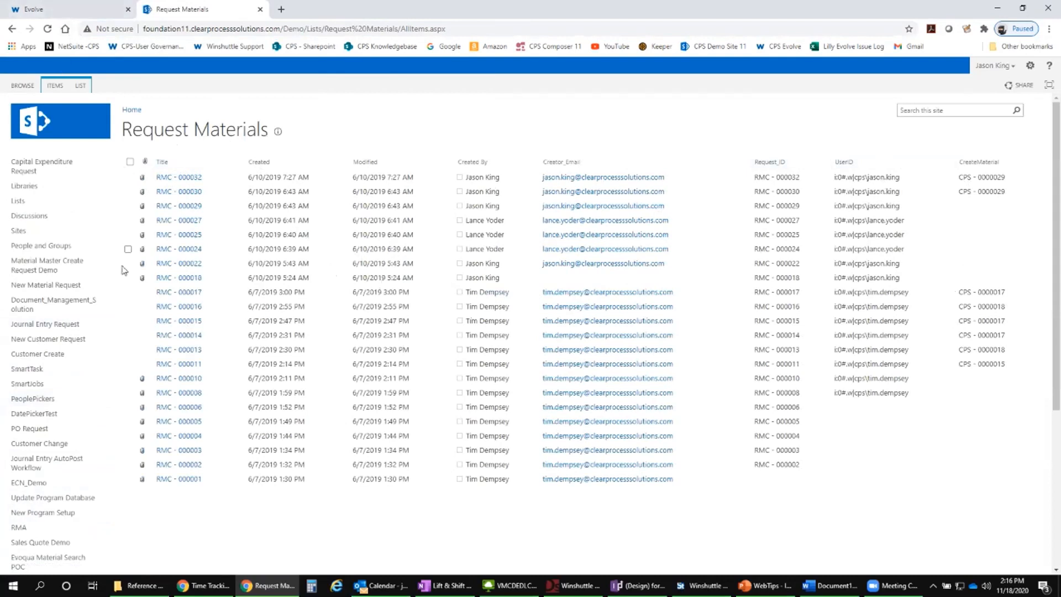
- Switch to Evolve, search the document solutions for "Cost" and view the Cost Center Change form's documents
click(83, 10)
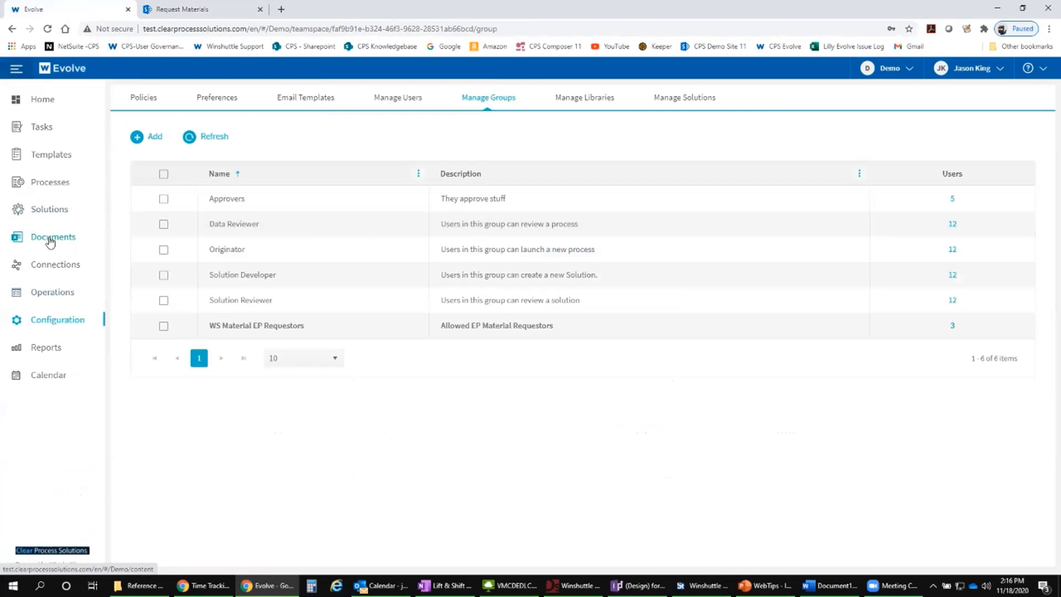
click(50, 241)
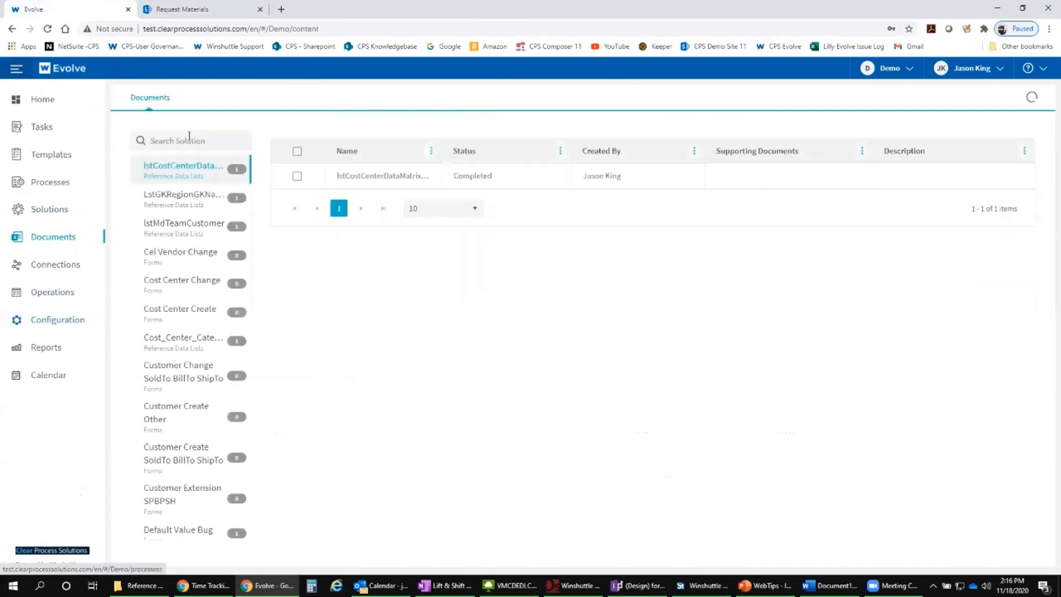
click(189, 140)
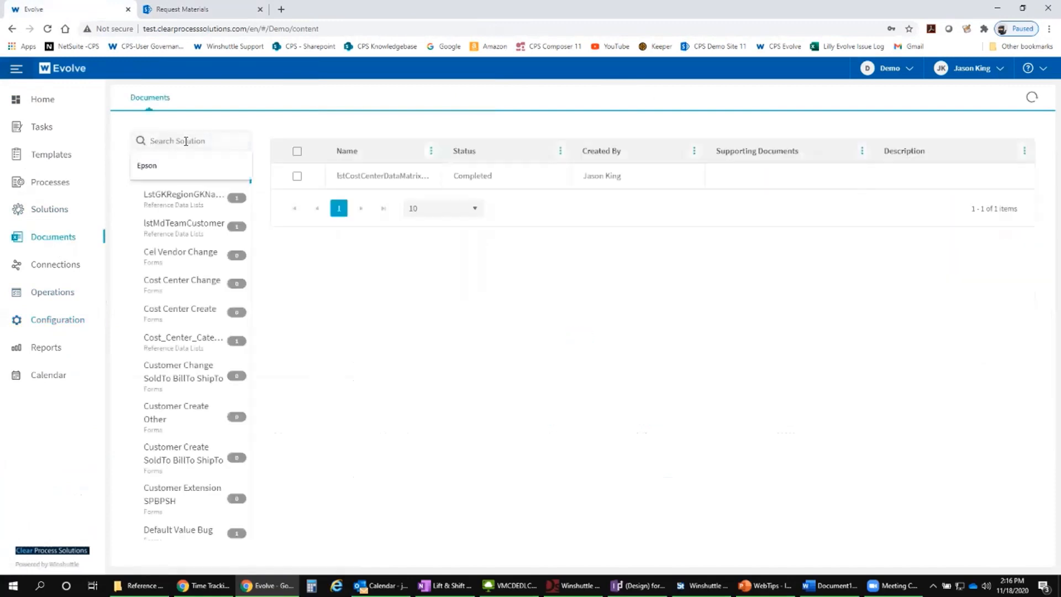
text(Cost)
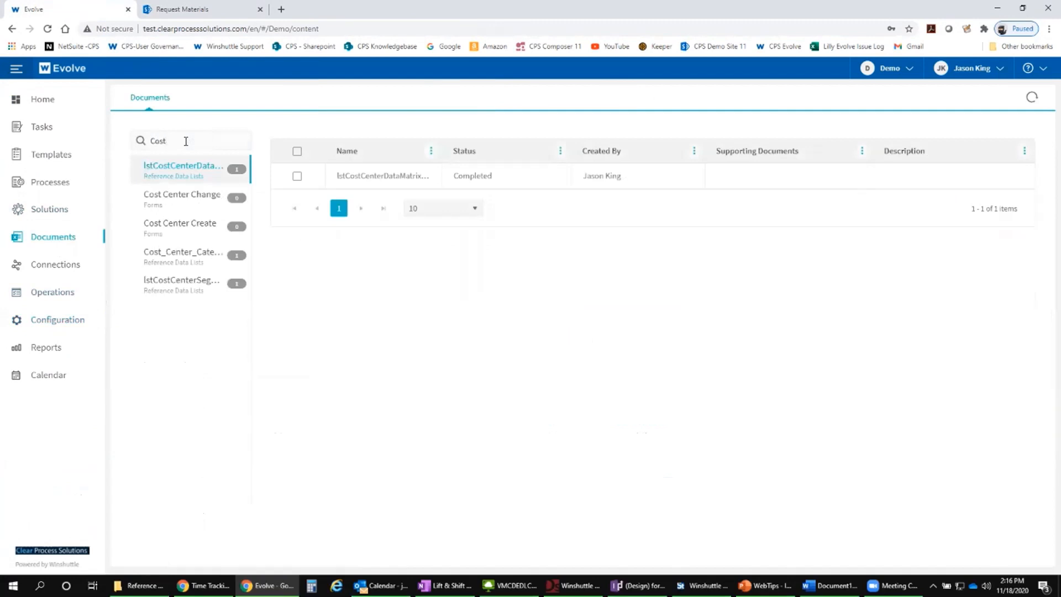
click(173, 195)
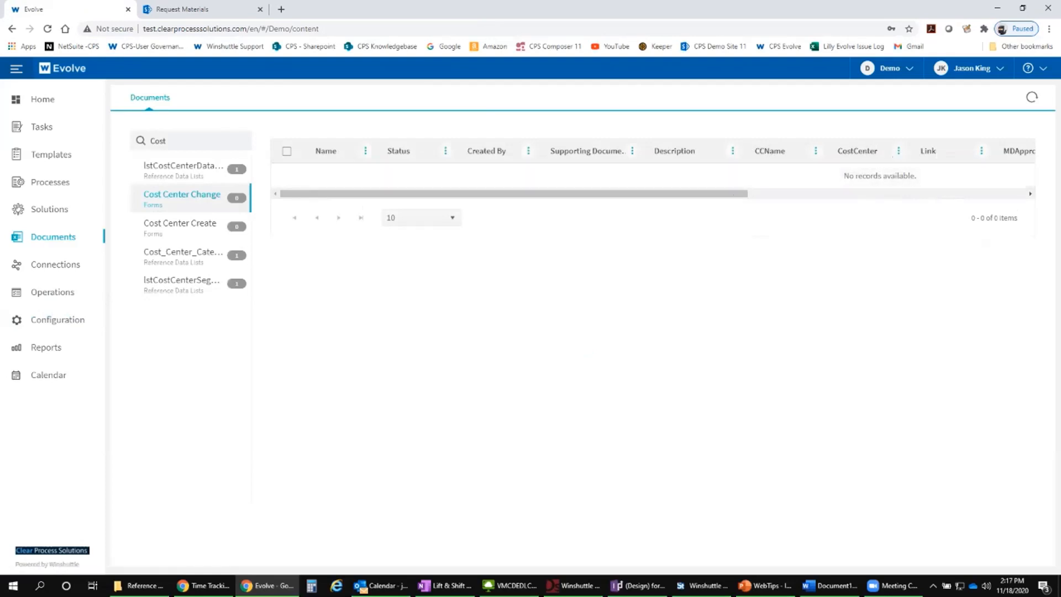
- Switch back to SharePoint and open the Delivery_Plants list from the Demo site's lists to view its records
click(193, 11)
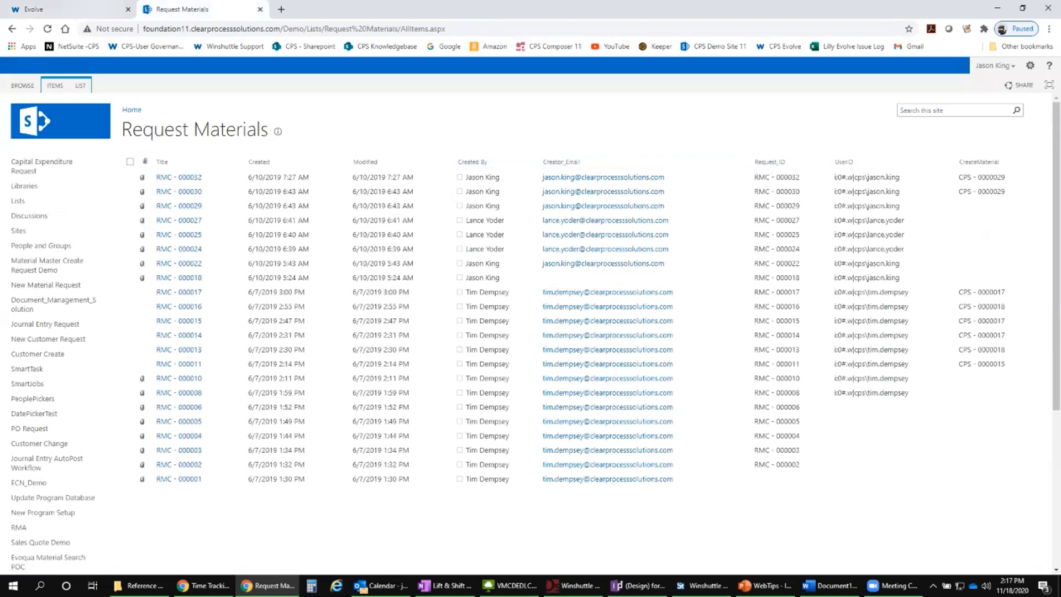
click(81, 14)
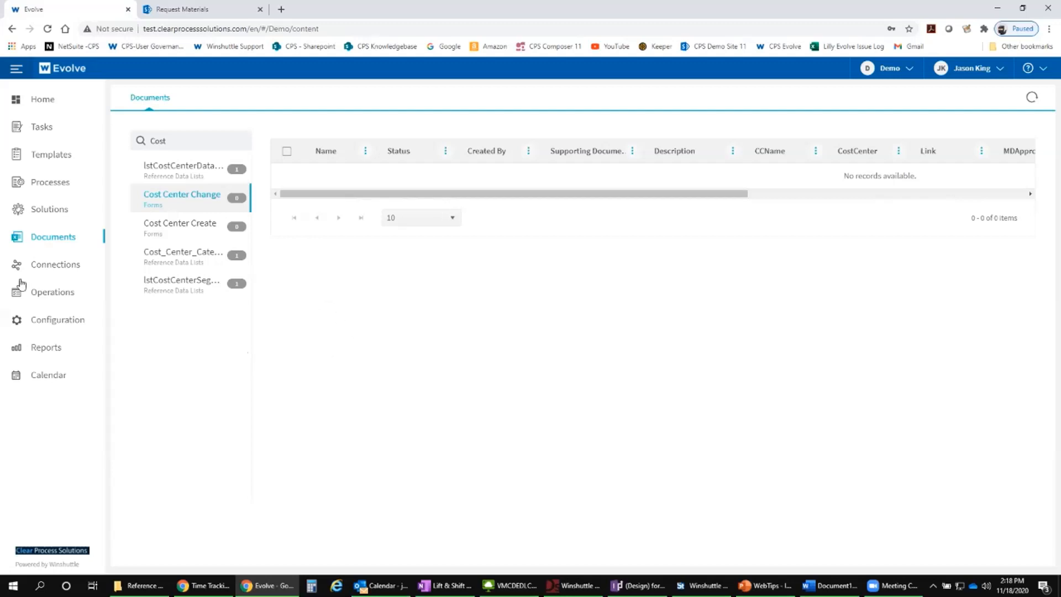
click(207, 12)
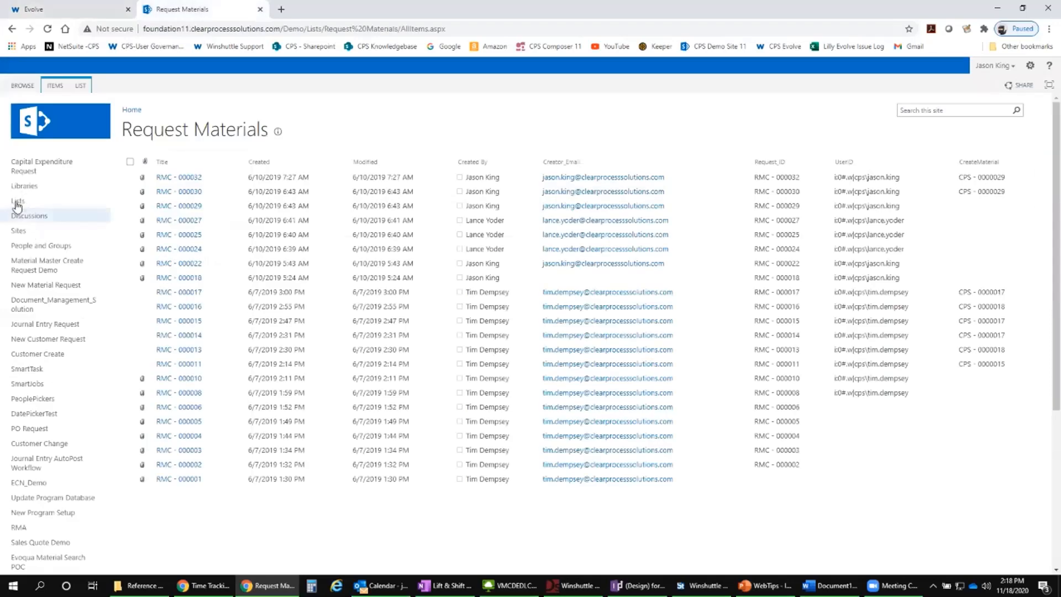
click(13, 201)
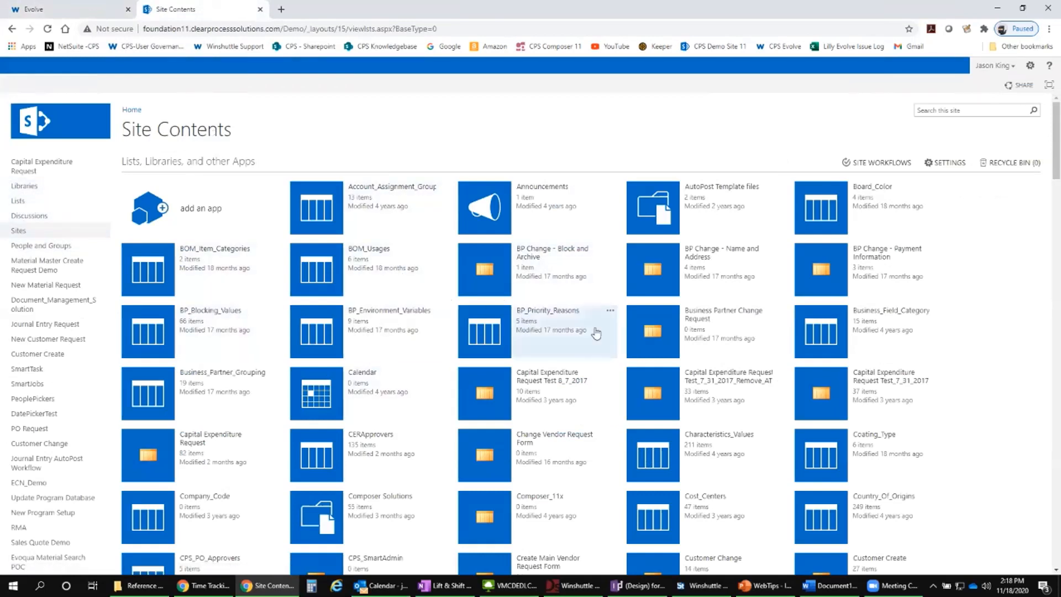
scroll(698, 371, down, 1)
scroll(698, 370, down, 7)
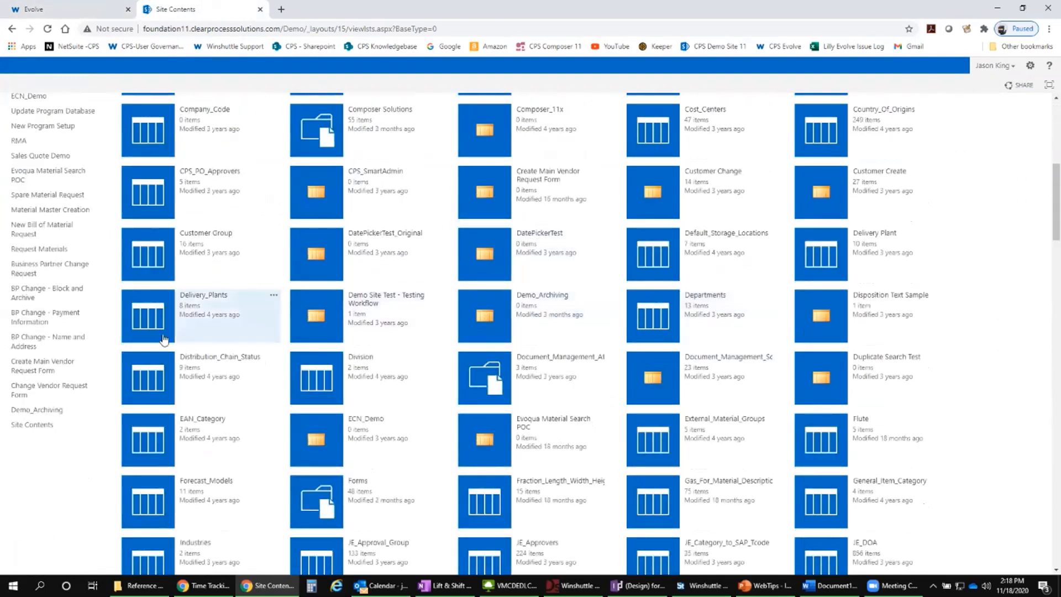
click(157, 319)
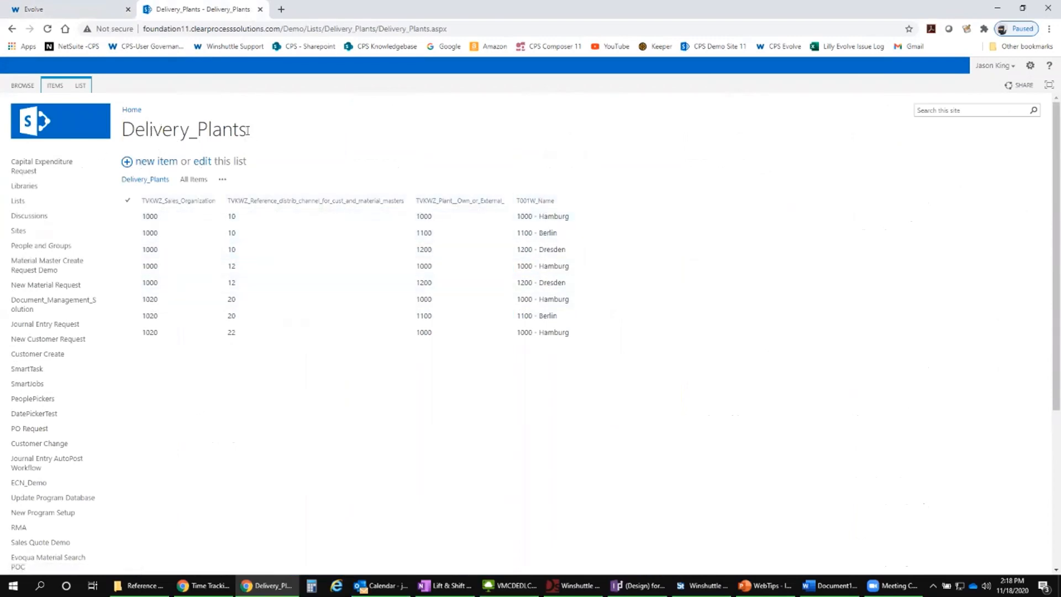
- Switch to Evolve and locate the lstHFEPDeliveringPlant solution among the Reference Data Lists
click(71, 16)
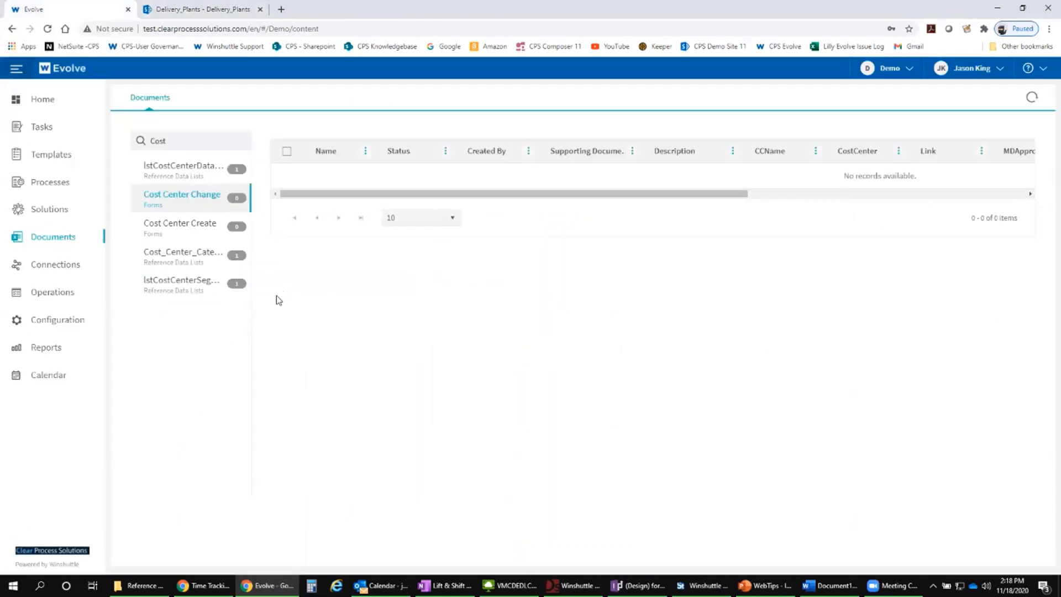
click(38, 209)
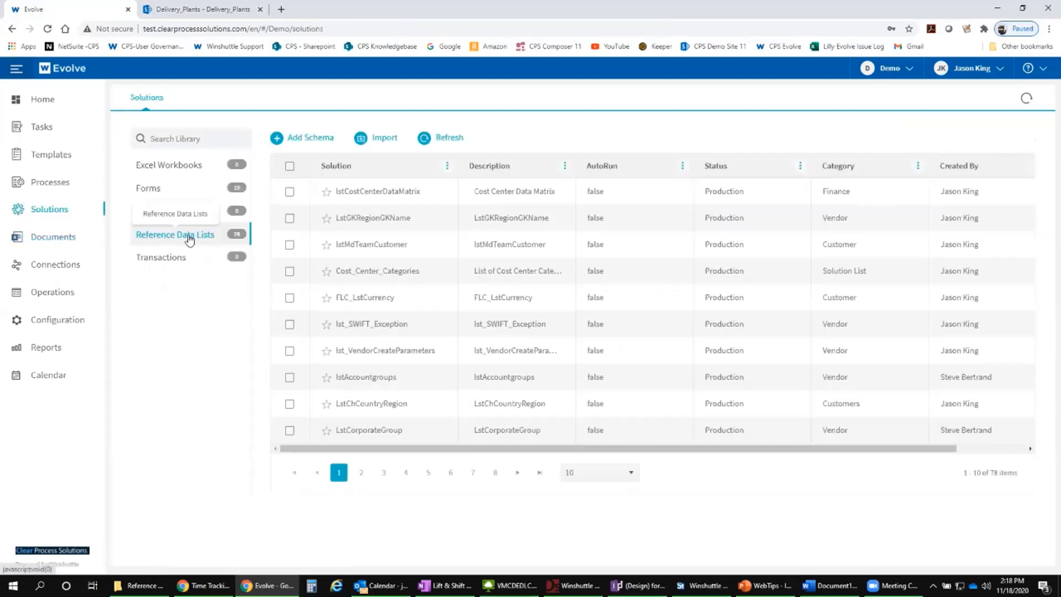
click(384, 473)
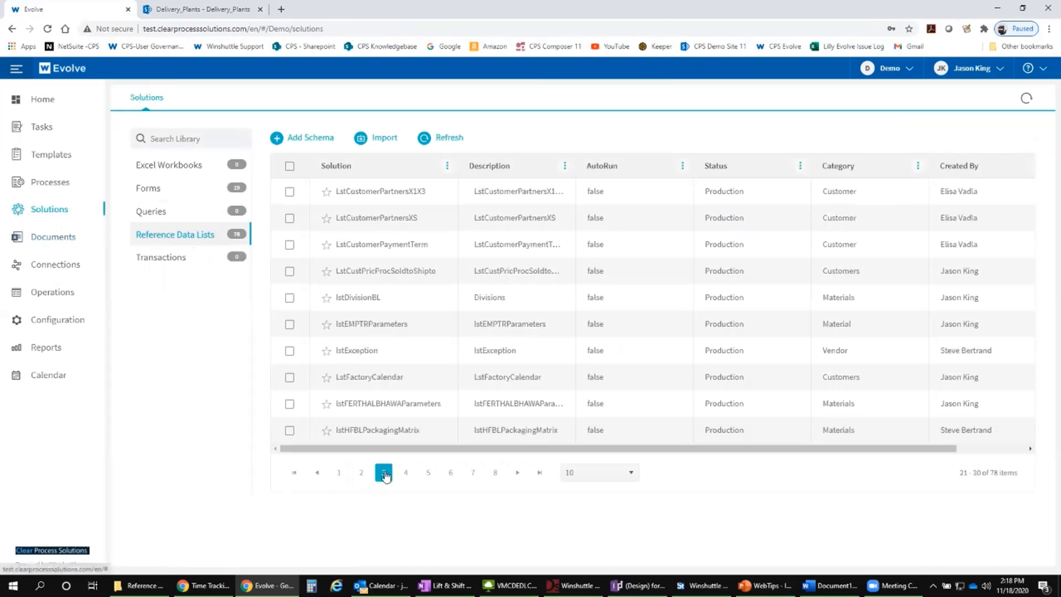
click(405, 473)
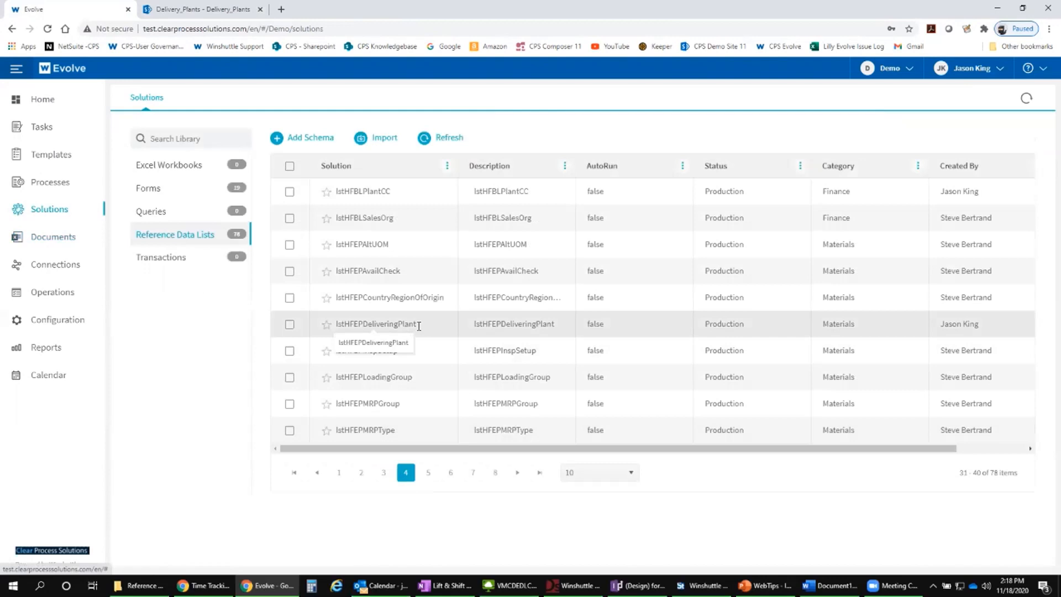
- View the data of the lstHFEPDeliveringPlant solution and compare it with the Delivery_Plants list in SharePoint
click(289, 324)
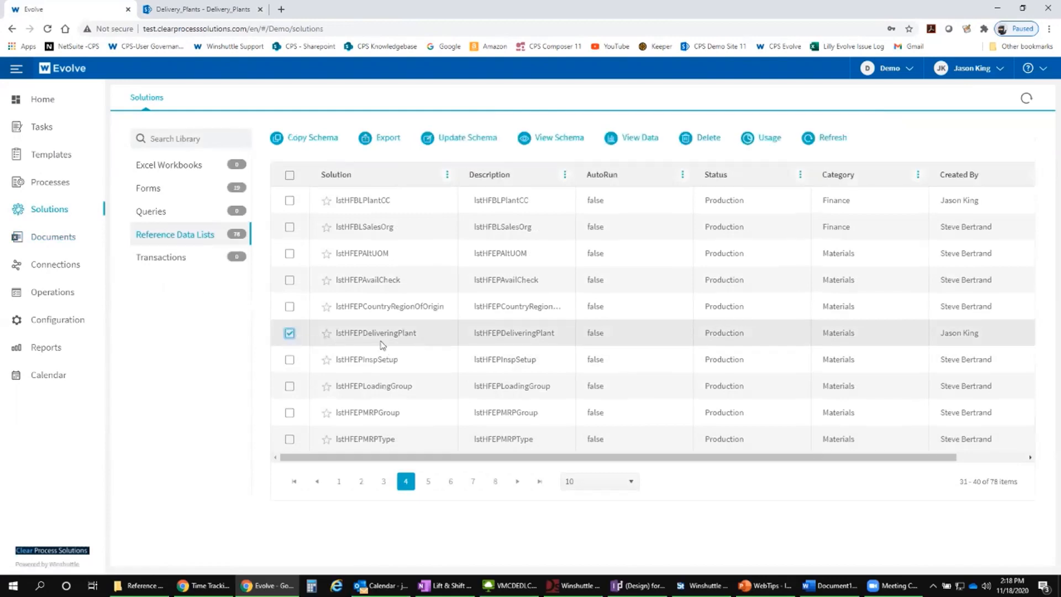
click(639, 139)
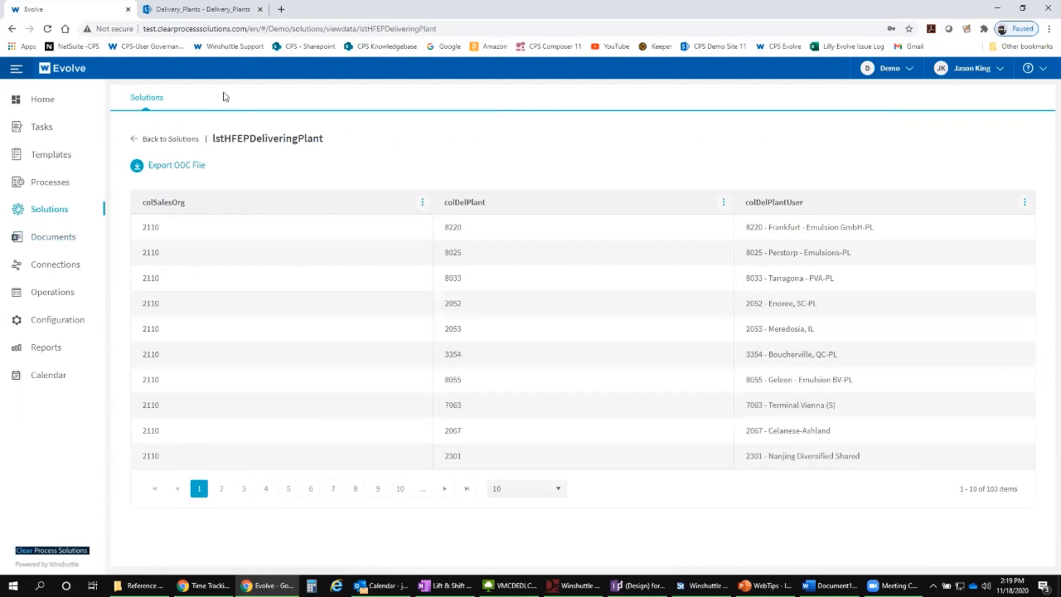
click(221, 11)
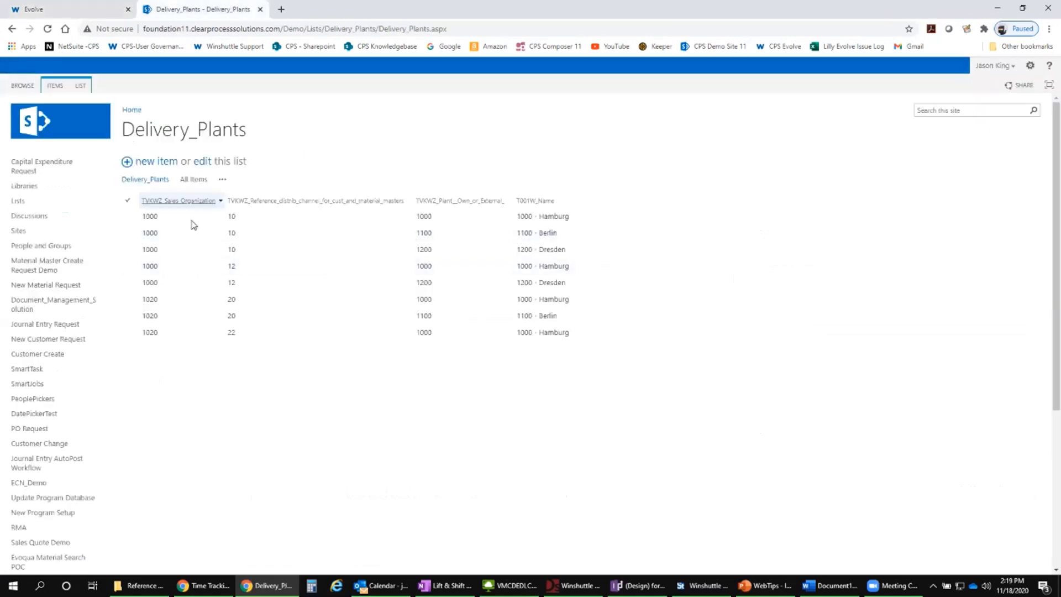
click(78, 9)
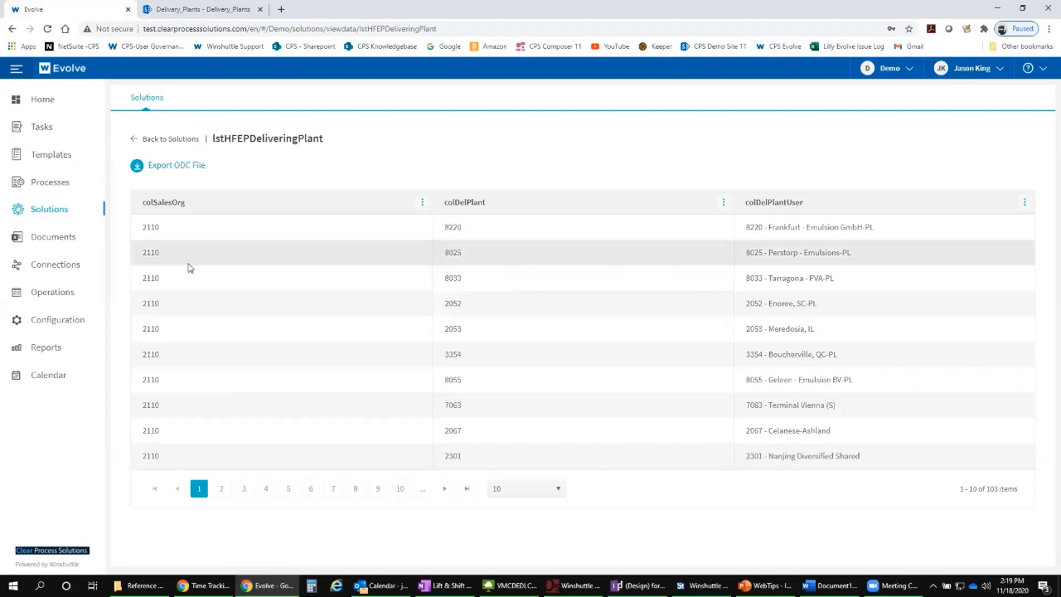
- Switch to SharePoint, examine the Delivery_Plants rows, and return to Evolve to compare them with the lstHFEPDeliveringPlant data
click(198, 10)
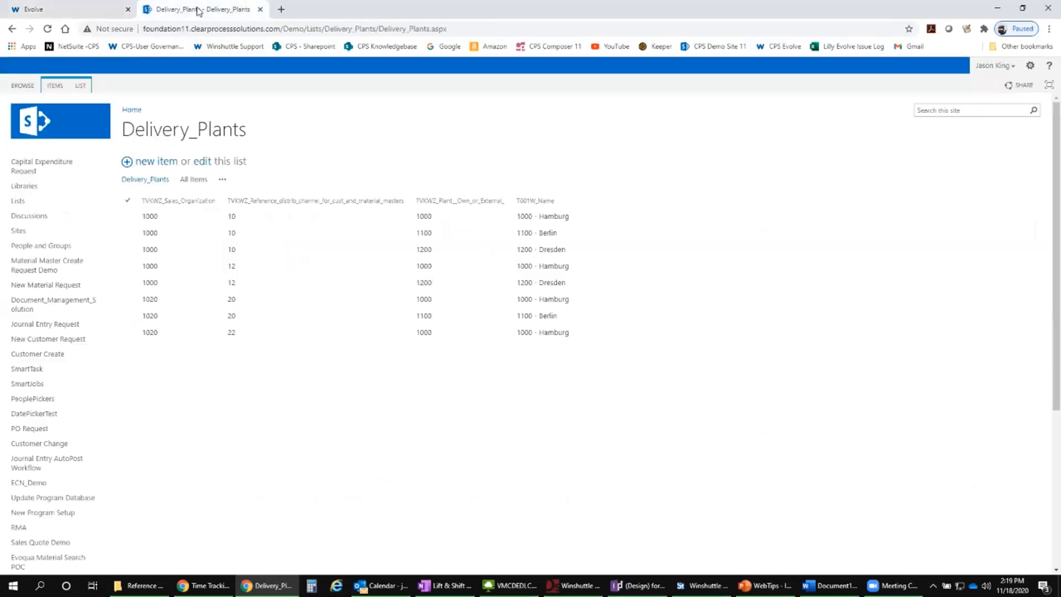
click(215, 264)
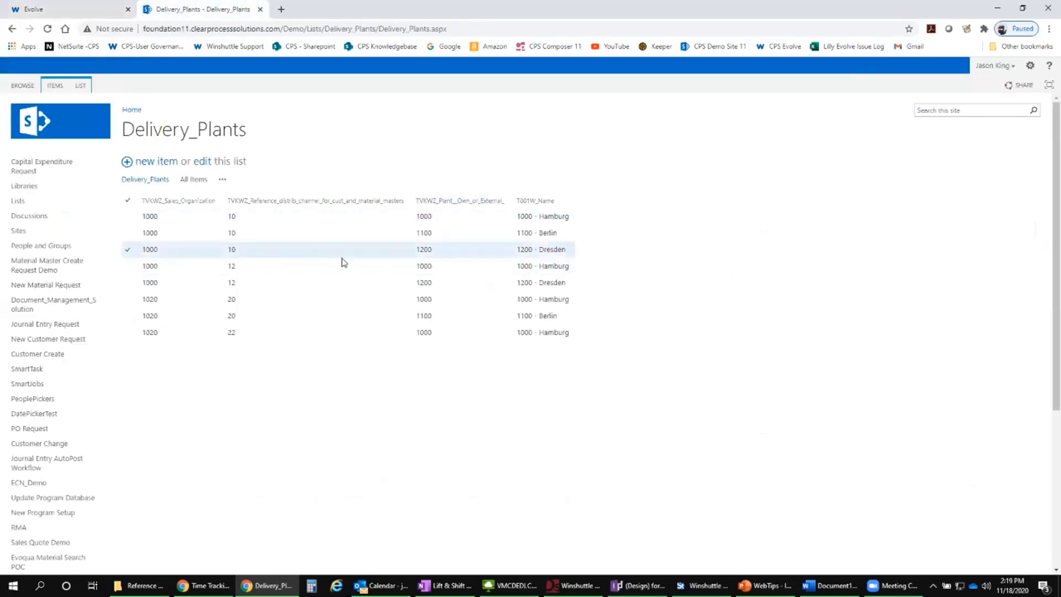
click(221, 217)
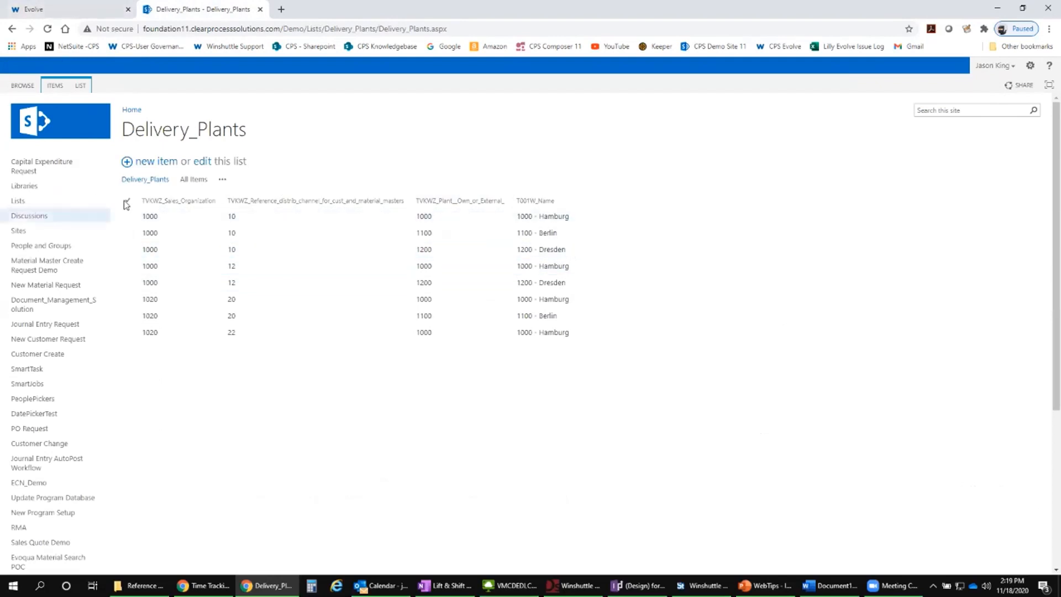
click(187, 230)
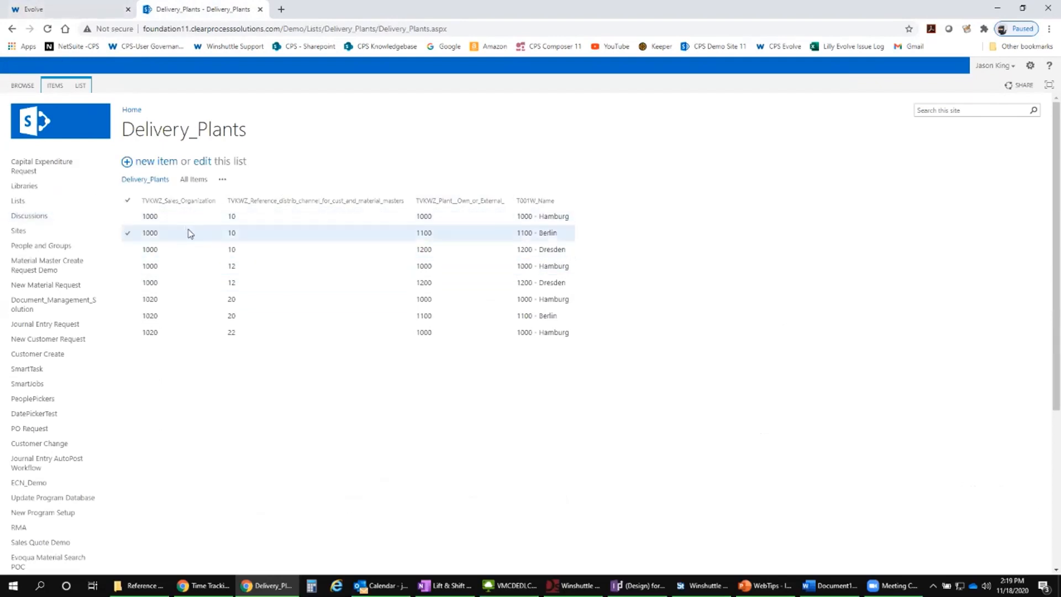
click(234, 253)
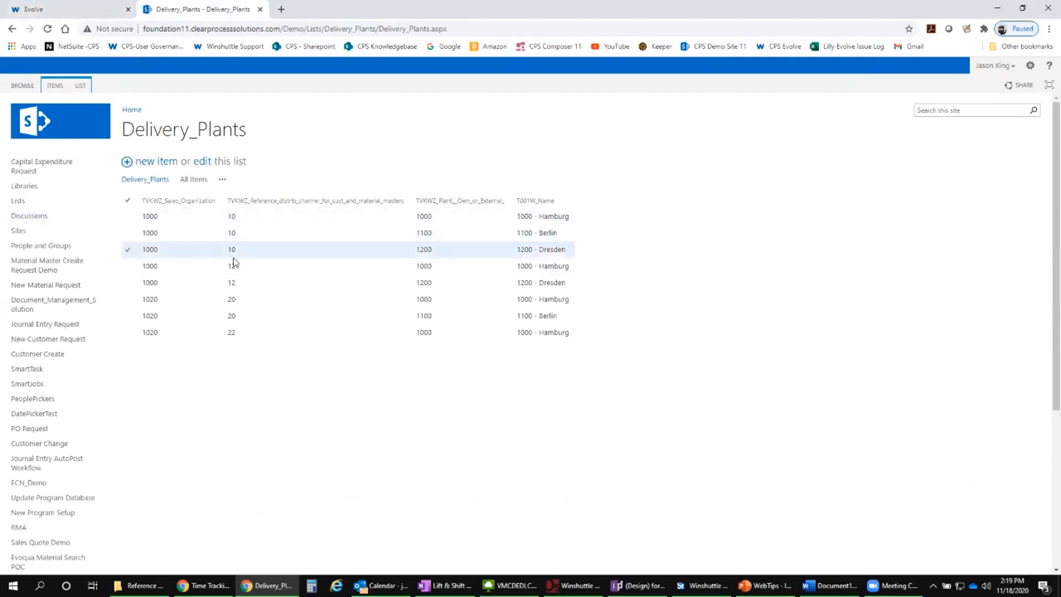
click(64, 10)
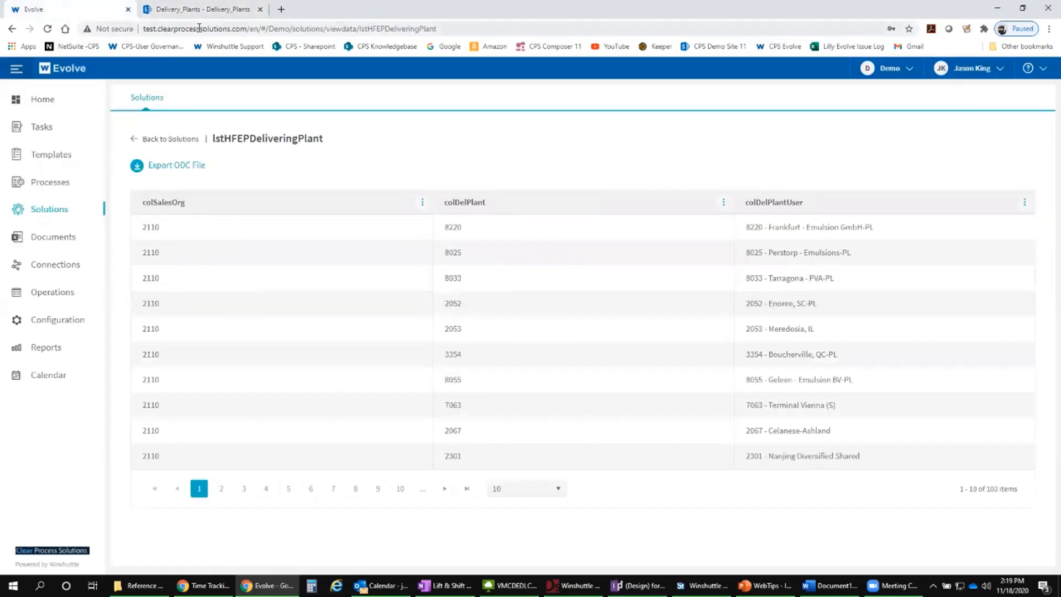
- Copy the SharePoint Delivery_Plants list's web address, open it in Internet Explorer and sign in with the account password
click(196, 11)
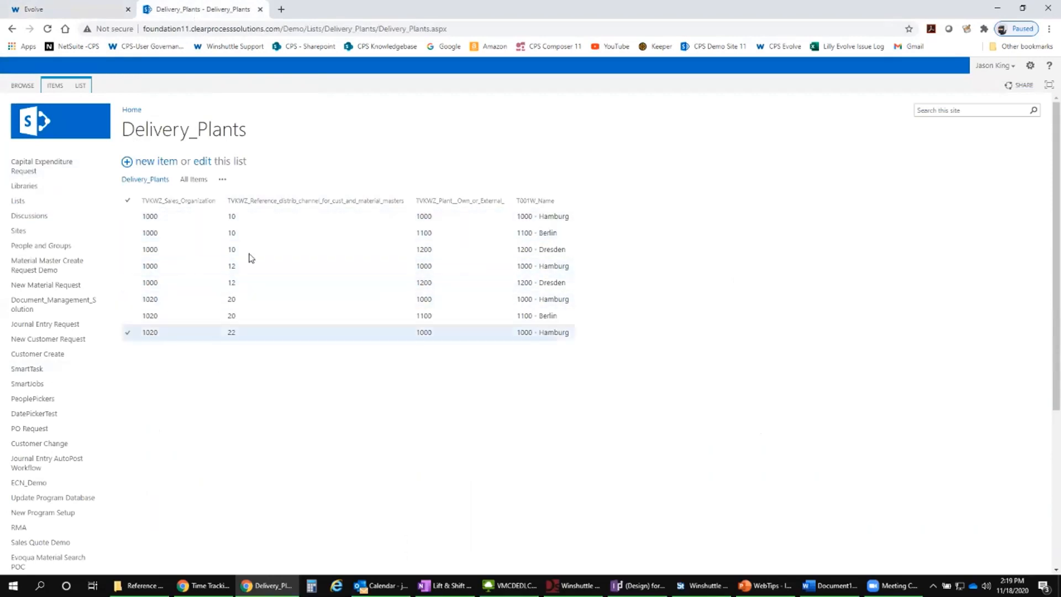
click(315, 29)
right_click(314, 29)
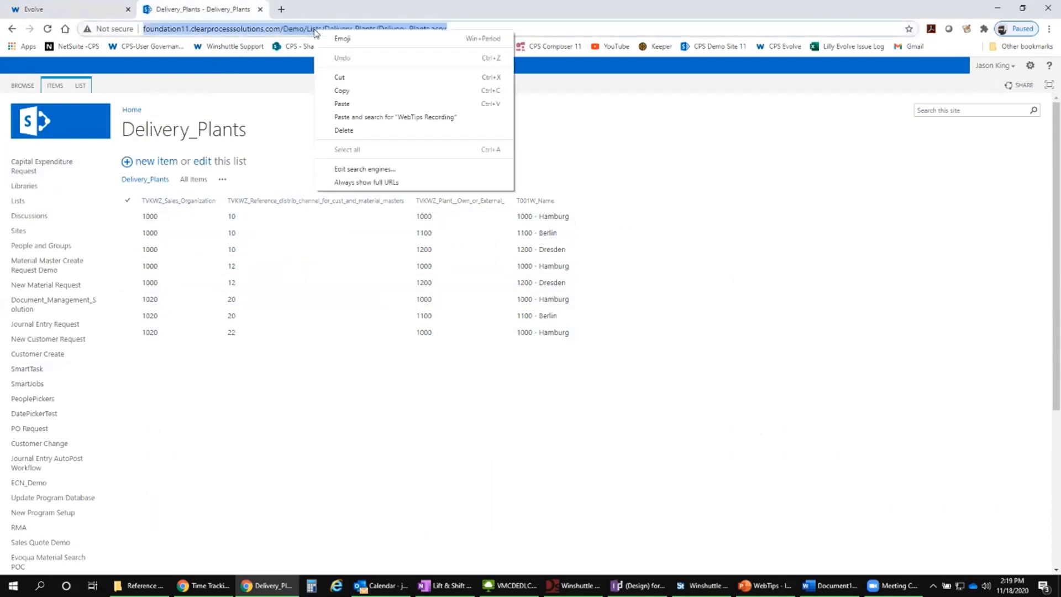
click(354, 91)
click(337, 585)
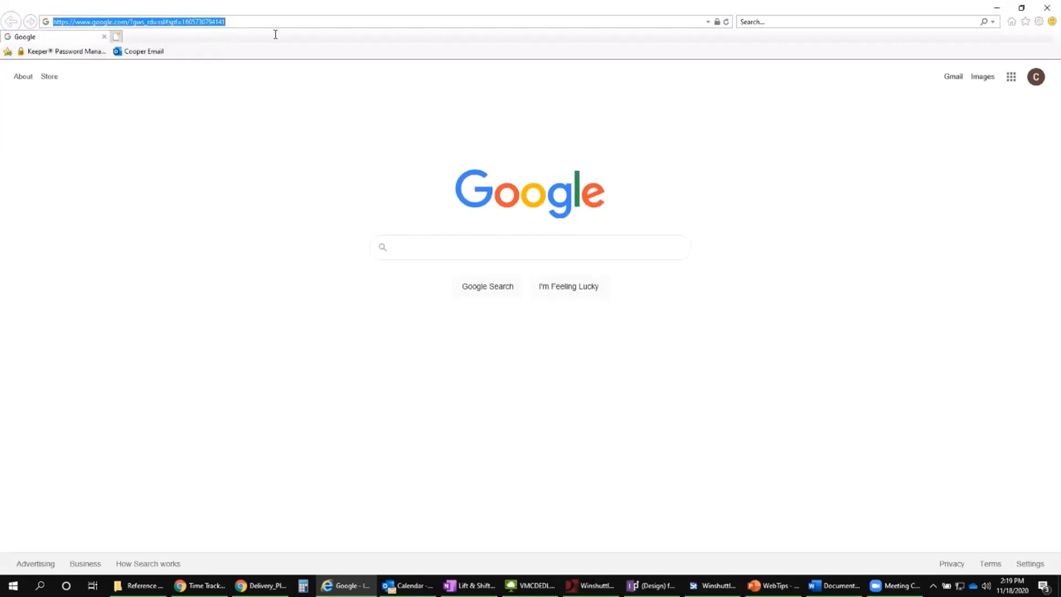
key(ctrl+v)
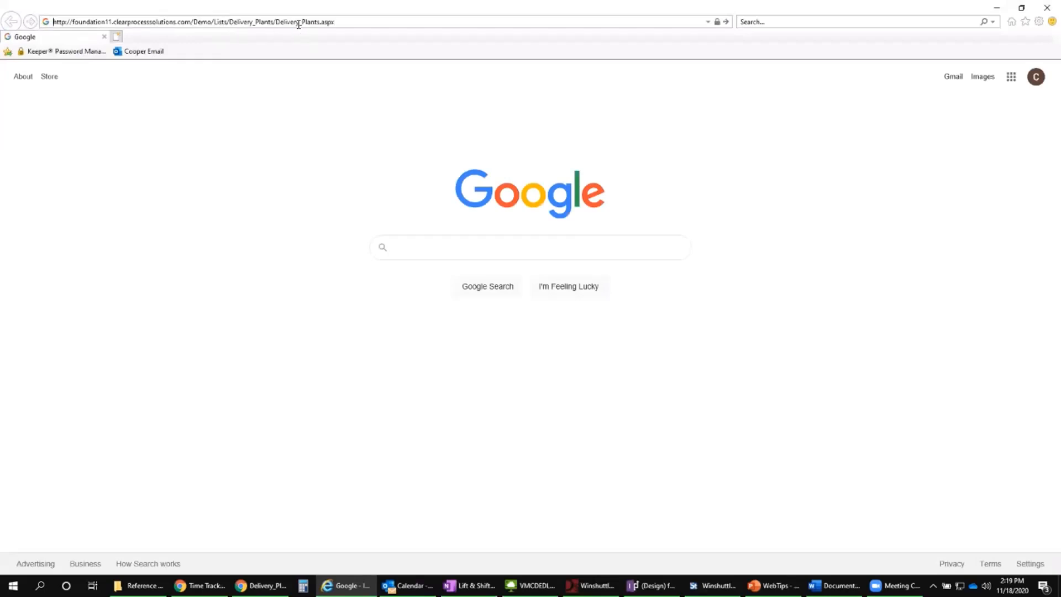
key(Return)
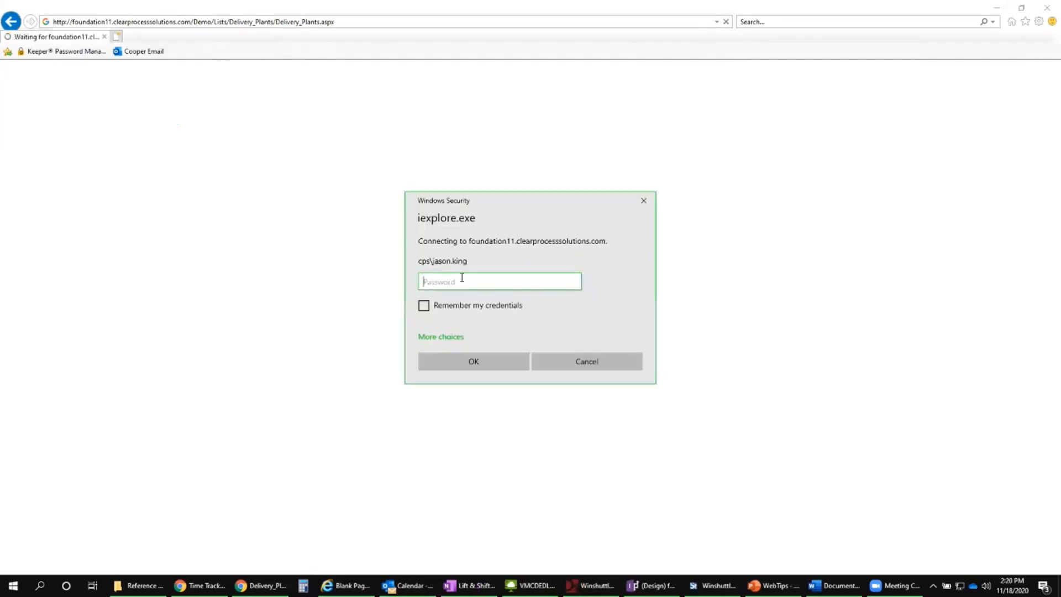
text(••)
key(Return)
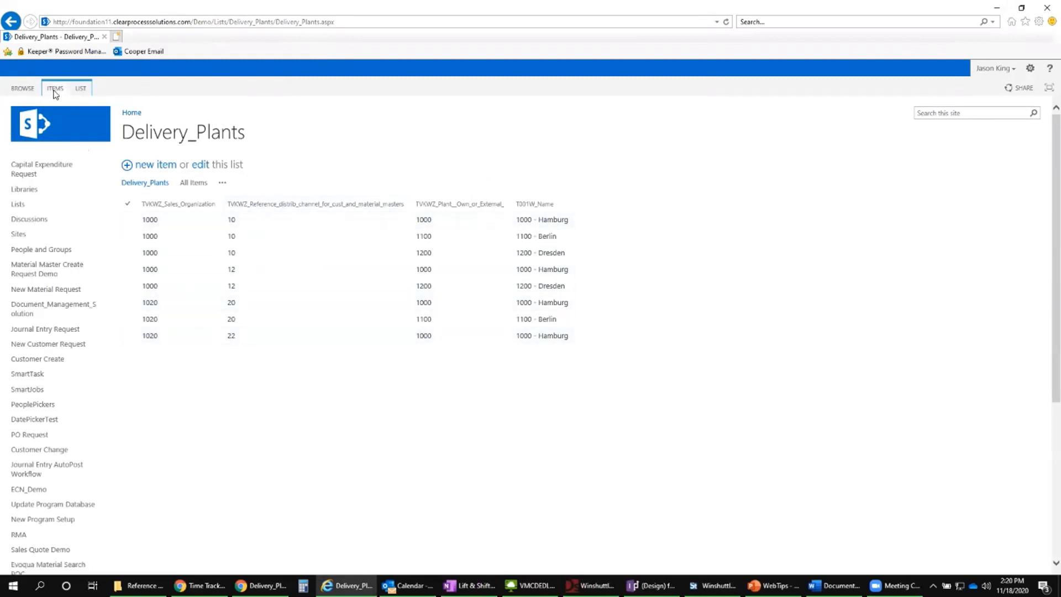
- Export the Delivery_Plants list to Excel and choose to save the web query file under a custom name
click(79, 90)
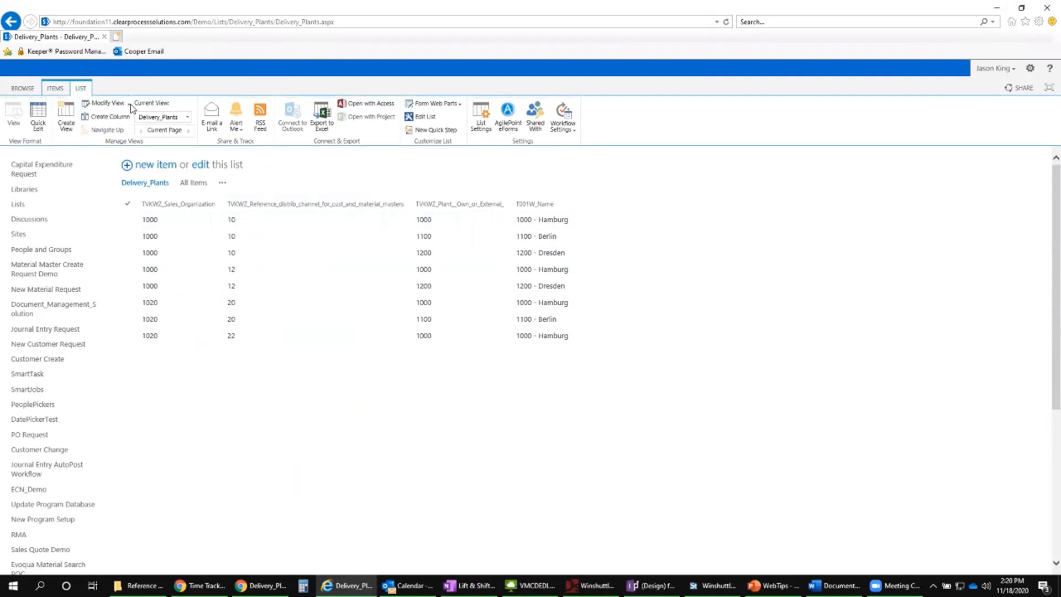
click(322, 128)
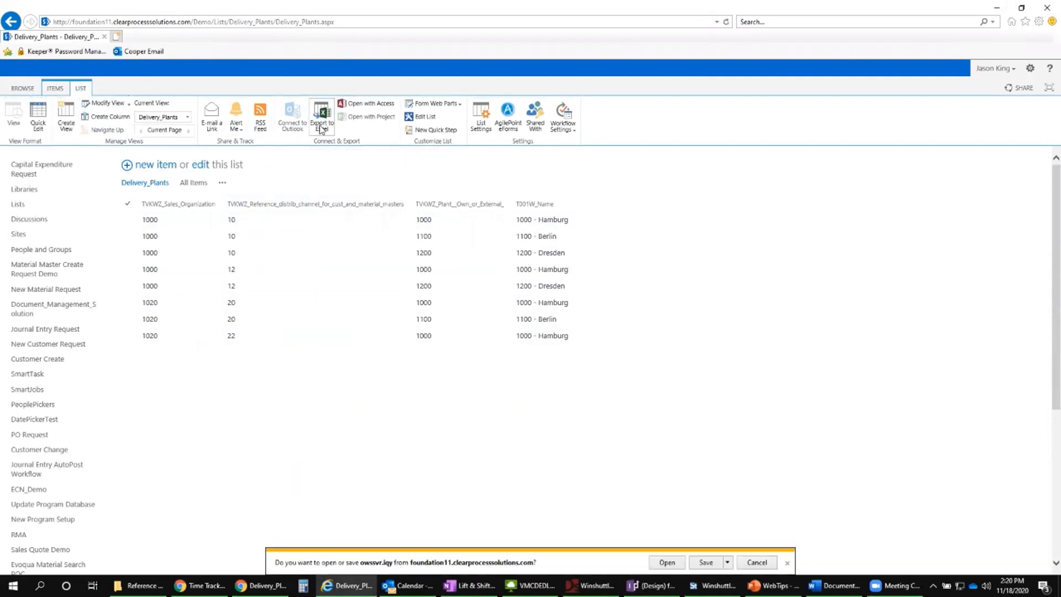
click(728, 564)
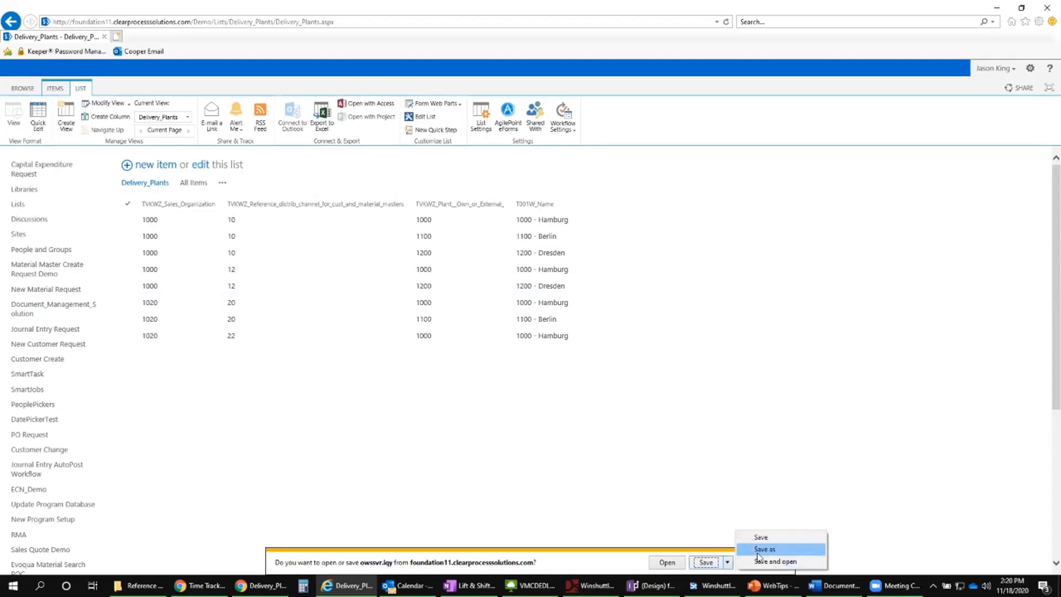
click(758, 553)
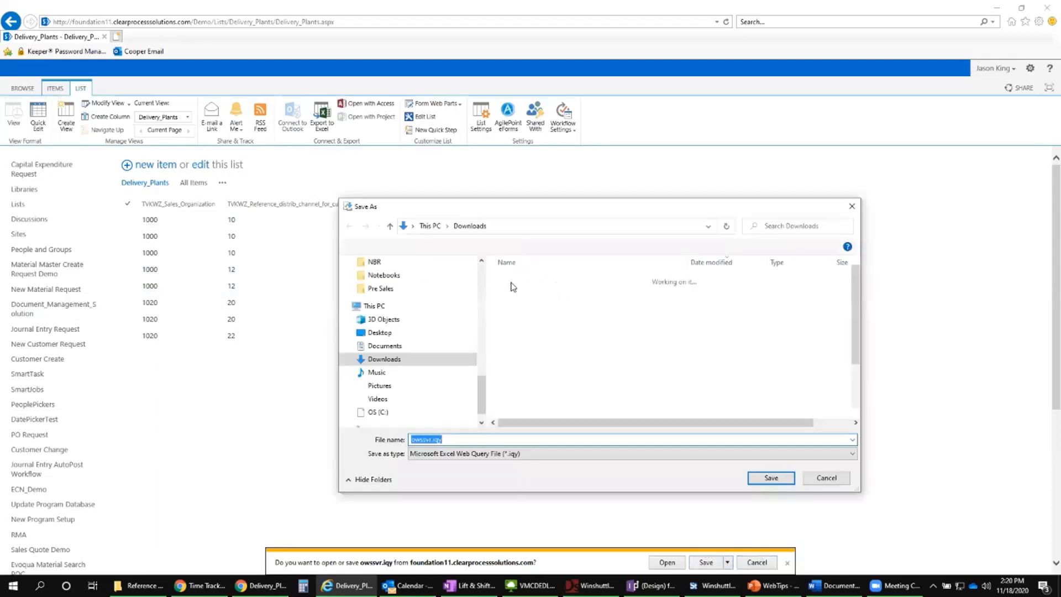
- Save the web query file as DeliveryPlant in the Reference Data List Demo folder under Documents
scroll(419, 386, down, 1)
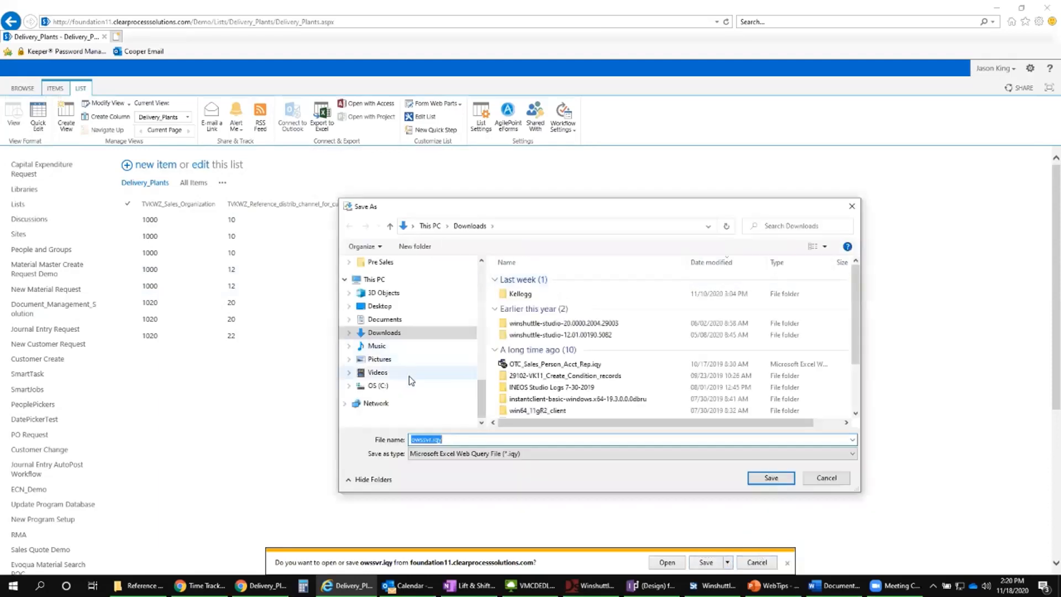
click(387, 319)
scroll(558, 341, down, 3)
scroll(558, 341, up, 10)
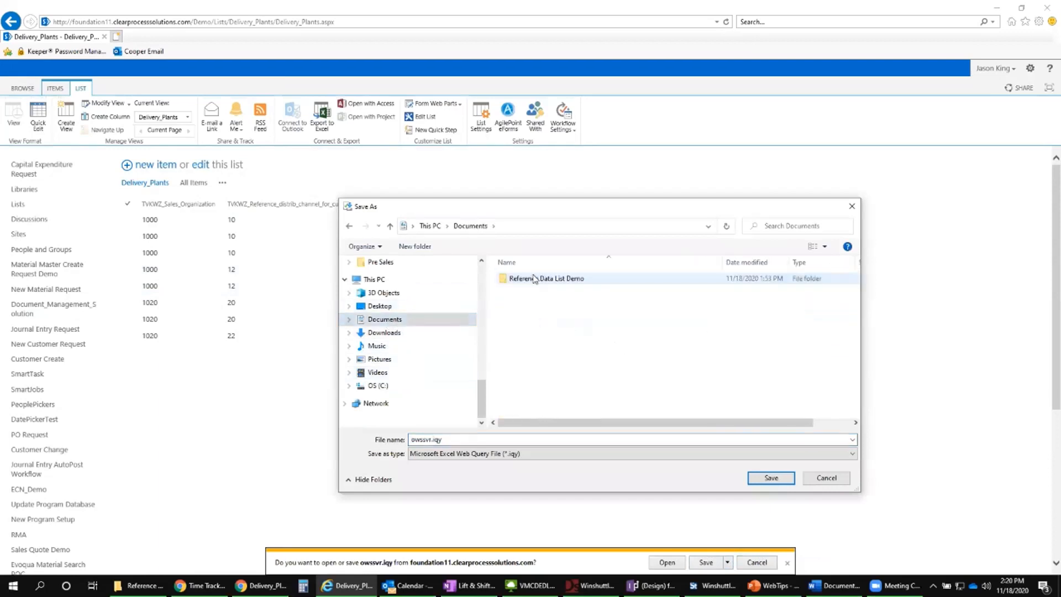
double_click(534, 278)
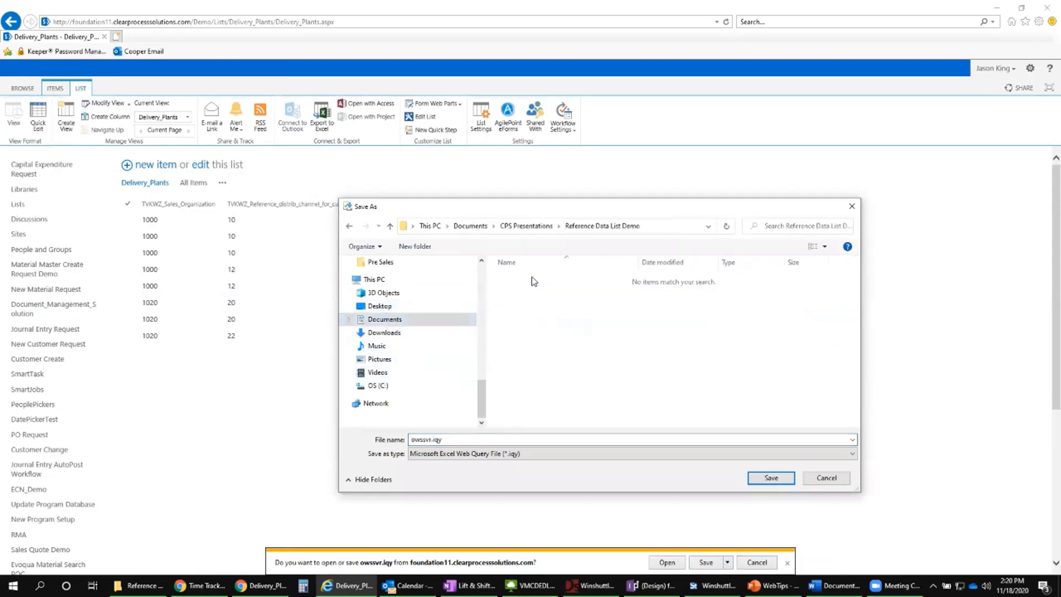
double_click(454, 439)
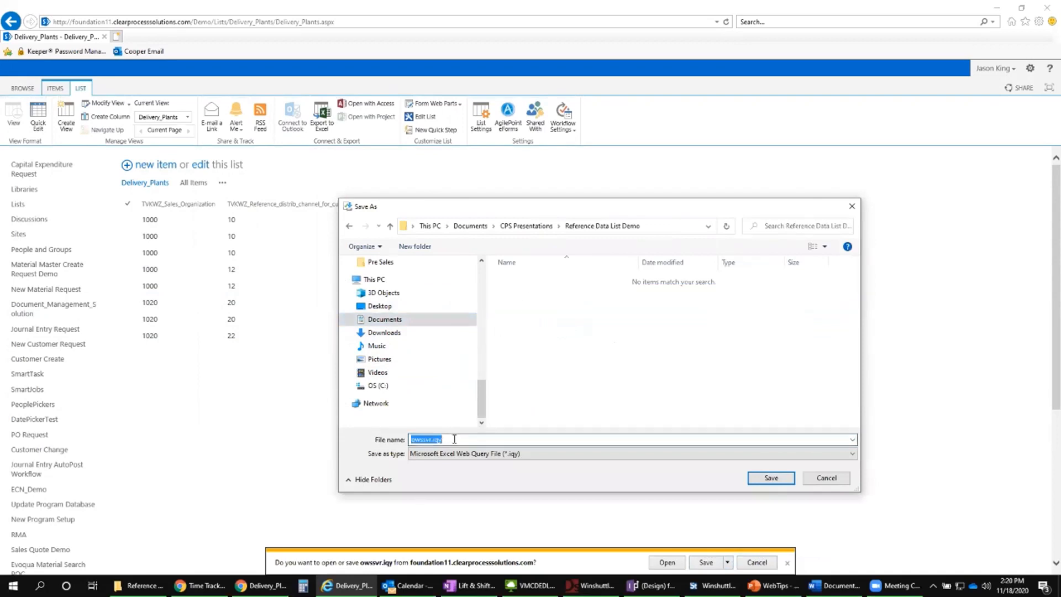
text(DeliveryPlant)
click(771, 479)
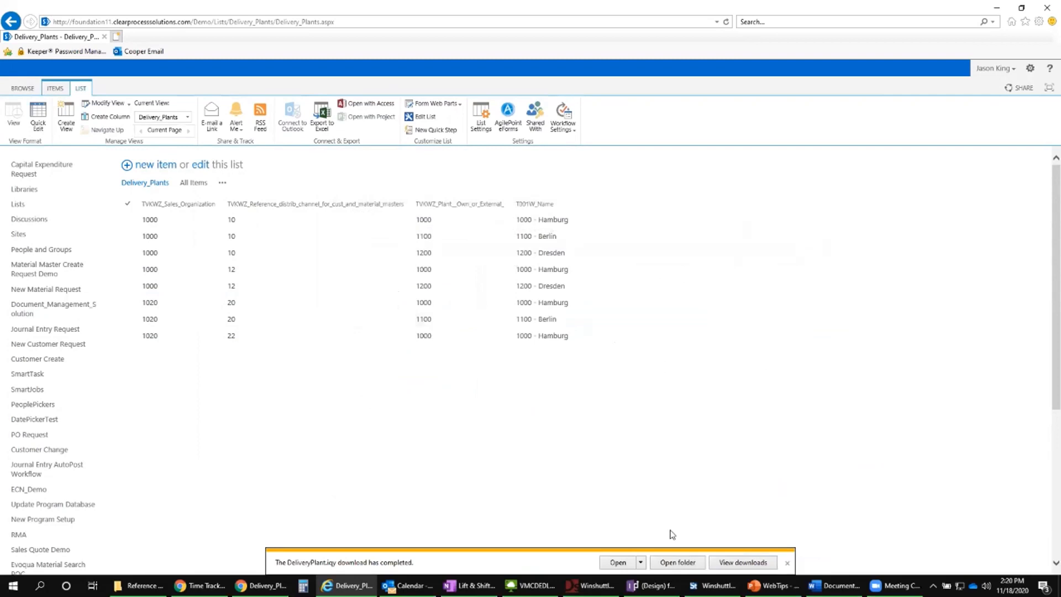
- Open DeliveryPlant.iqy from its folder in Excel, enable the data connection and enter the account password to load the list
click(679, 564)
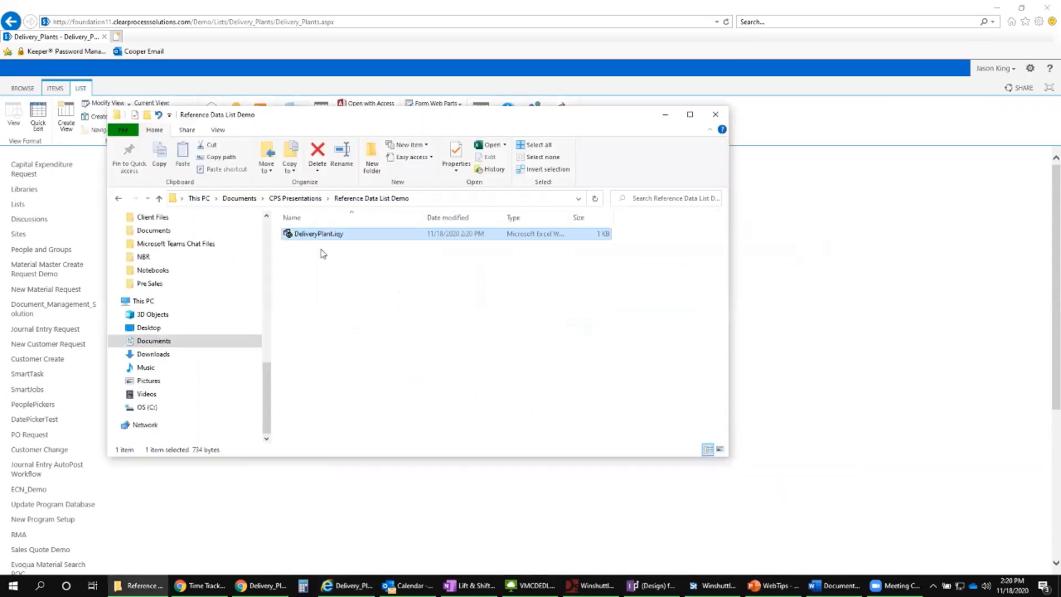
double_click(311, 235)
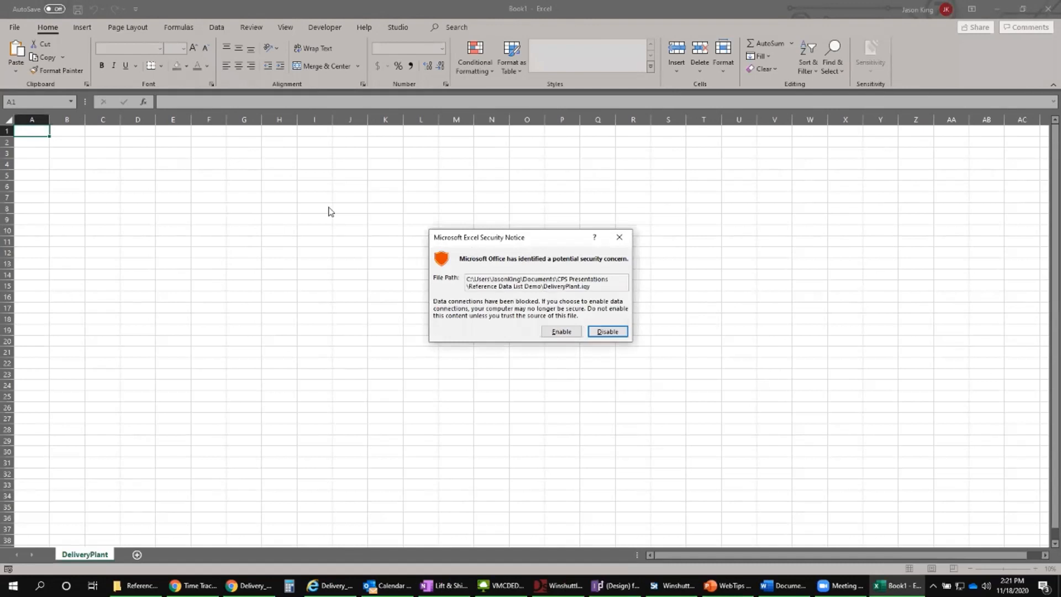
click(563, 331)
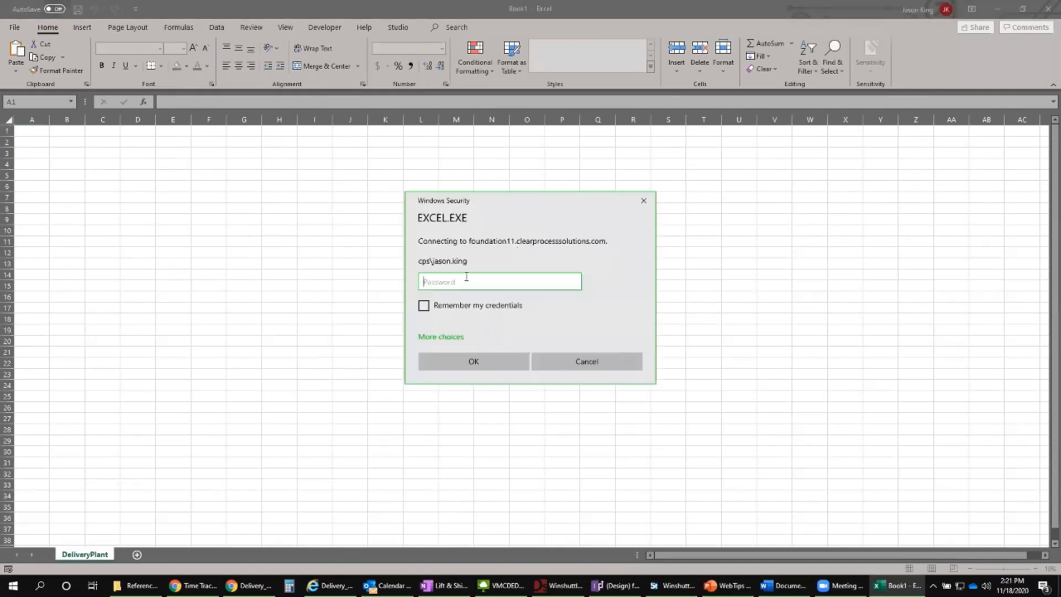
text(•••••••••••)
key(Return)
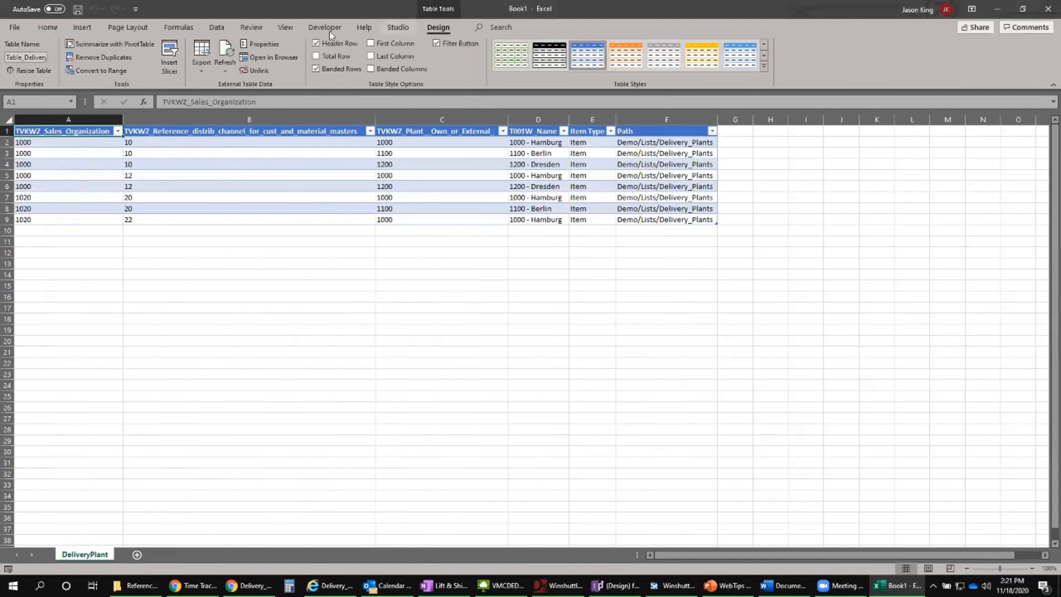
- Turn off the table's header filters, delete the Item Type and Path columns, and slightly narrow the T001W_Name column
click(216, 28)
click(461, 52)
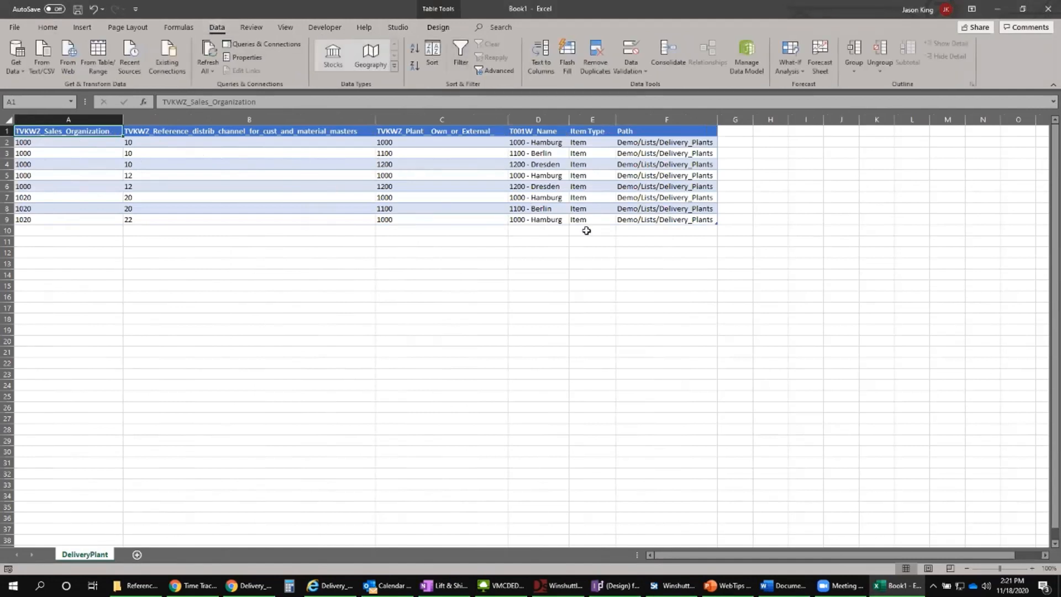
mouse_move(593, 119)
mouse_down()
mouse_move(669, 116)
mouse_move(654, 113)
mouse_up()
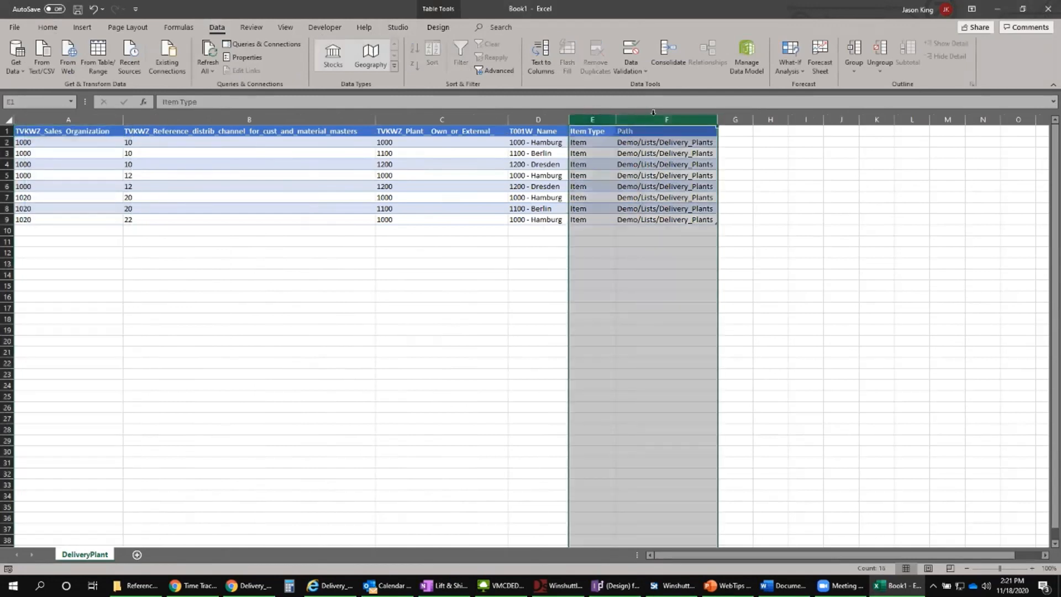
right_click(595, 120)
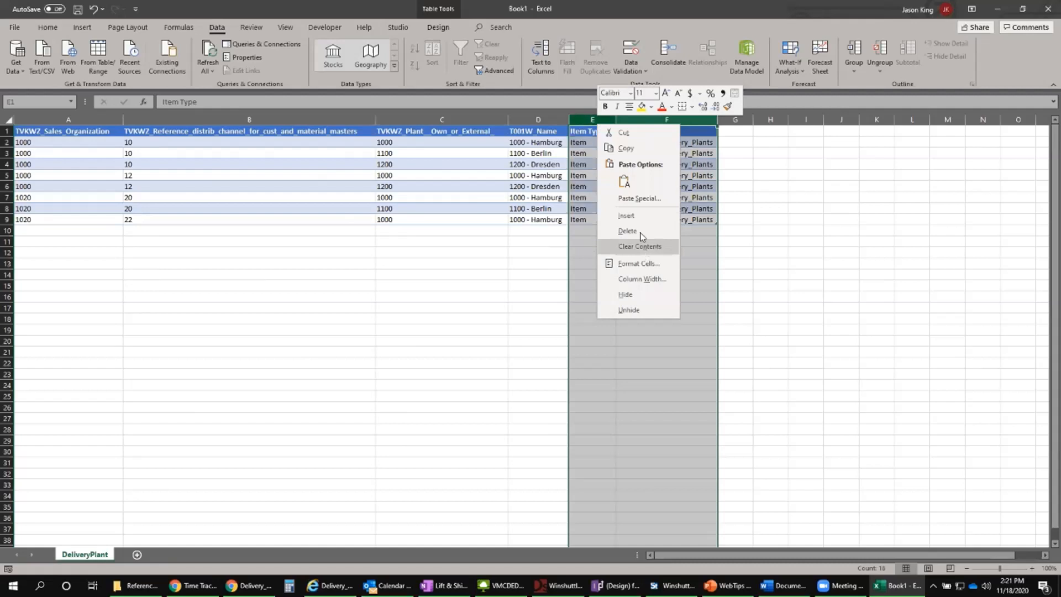
click(639, 234)
click(587, 130)
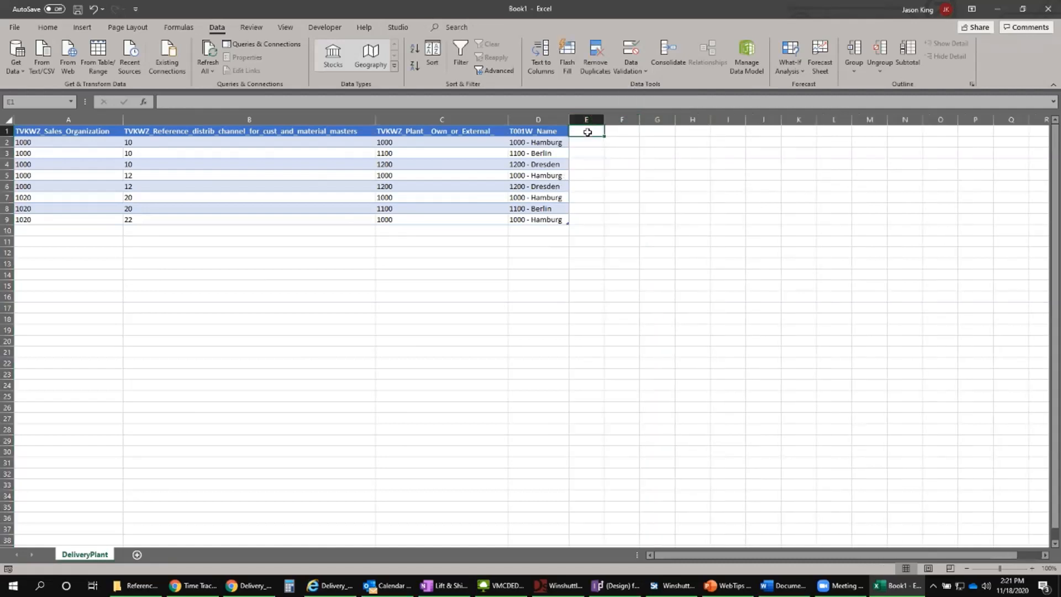
drag(568, 117, 564, 117)
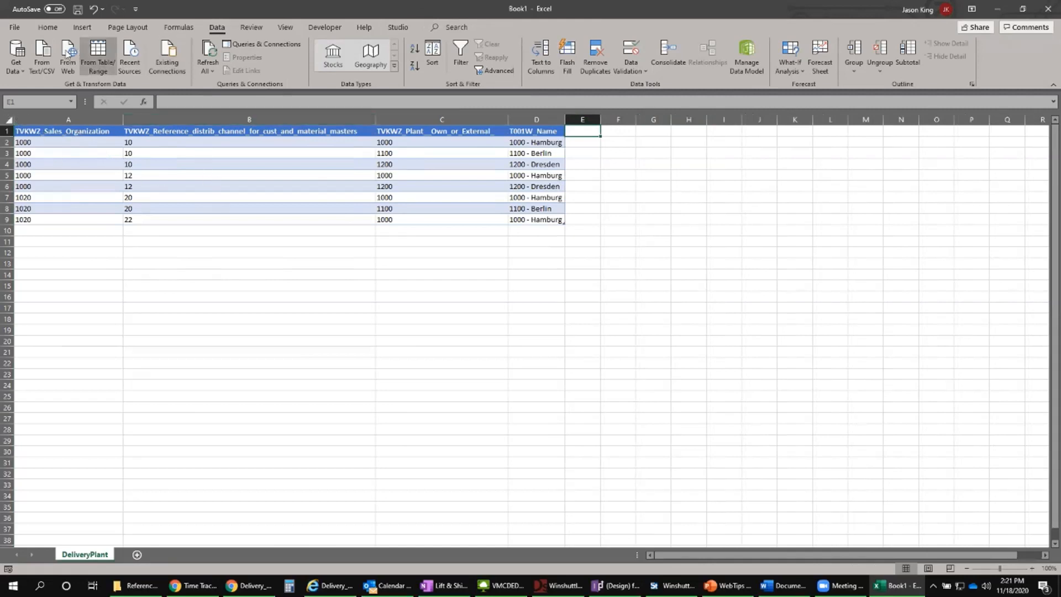
- Save the cleaned-up list as the Excel workbook DeliveryPlant.xlsx in the Reference Data List Demo folder
click(17, 27)
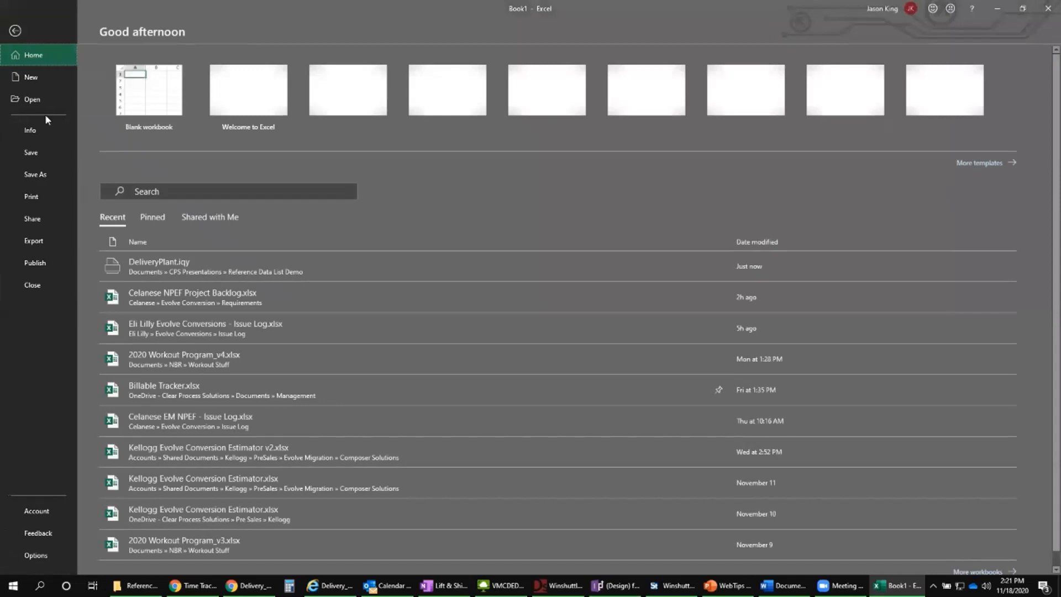
click(39, 174)
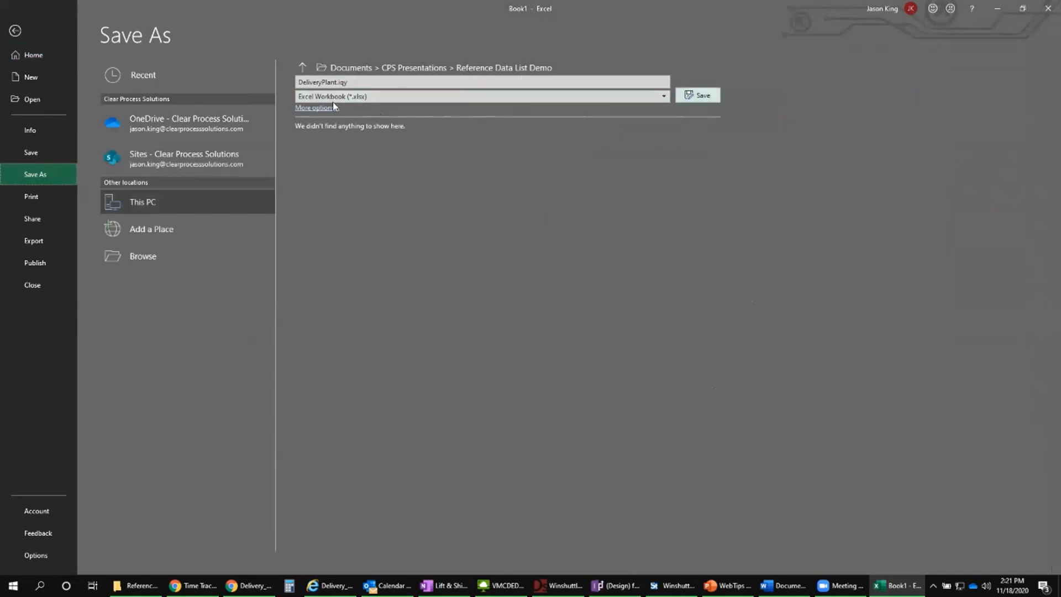
click(368, 80)
click(699, 95)
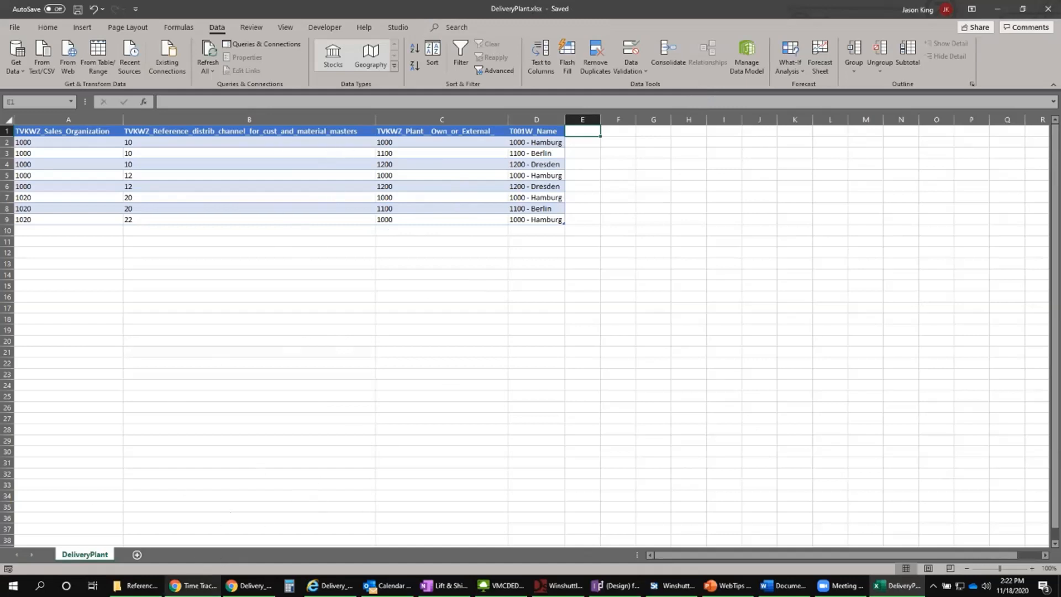
- Switch to Evolve in Chrome and start adding a new reference data list schema in Solutions
mouse_move(194, 585)
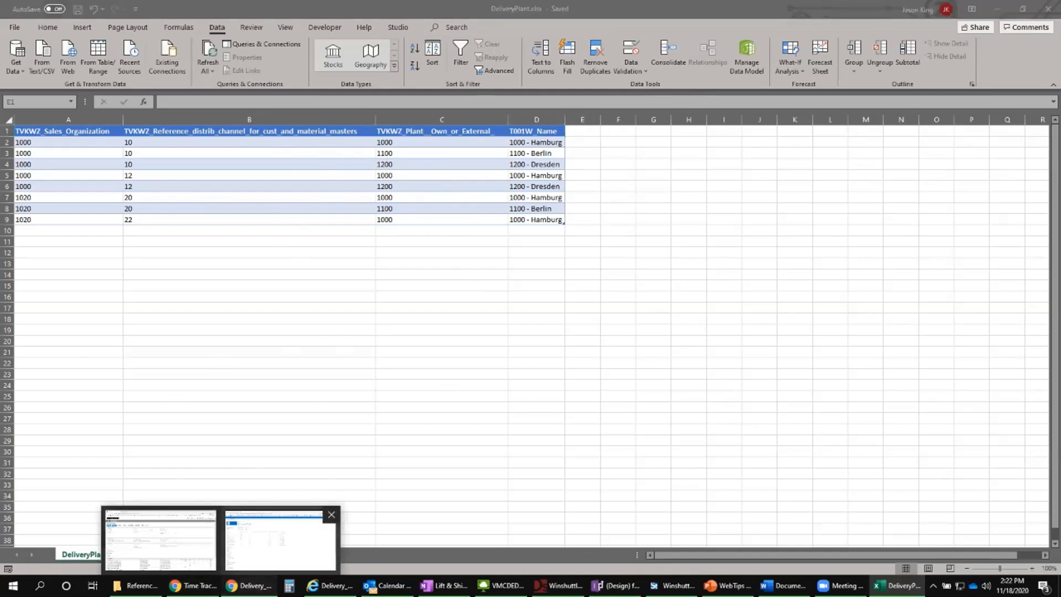
click(280, 539)
click(67, 12)
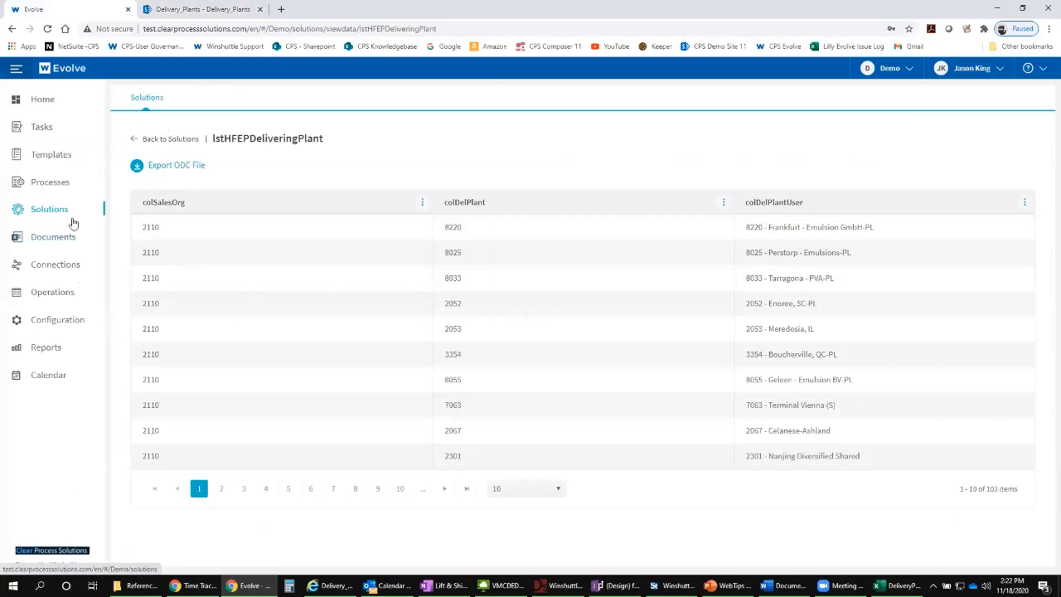
click(49, 210)
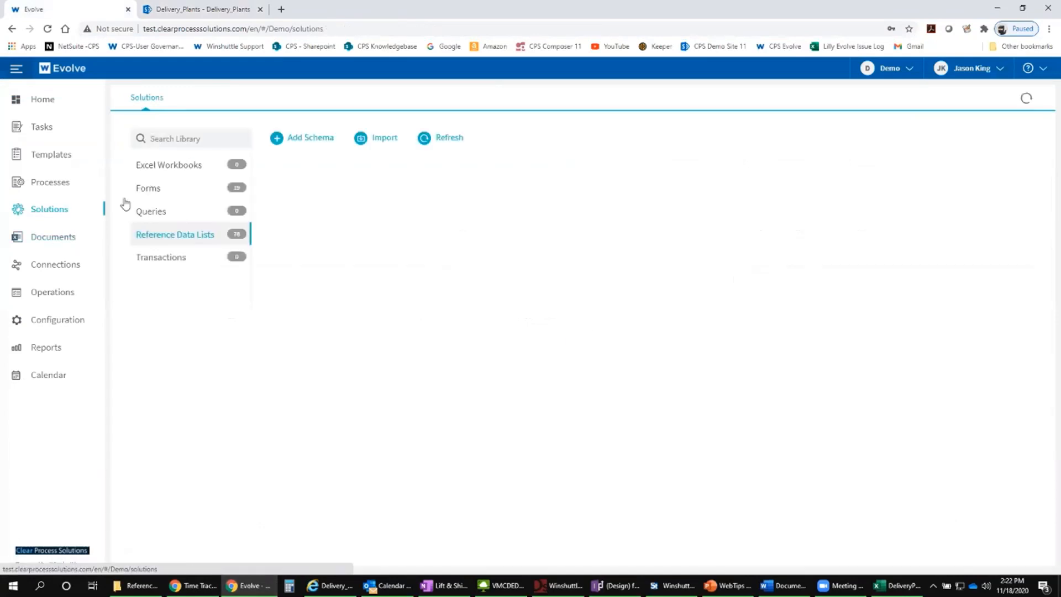
click(307, 141)
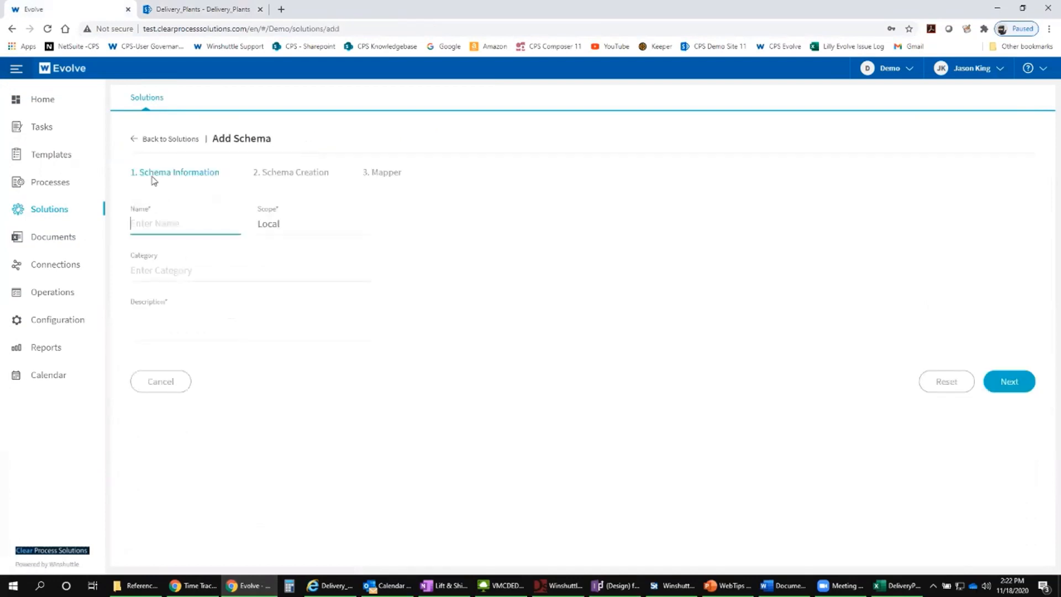
- Name the schema DelPlantDEMO, set category DEMO and description "Delivery Plant RDL for Demo.", and continue to schema creation
text(DelPlantDEMO)
click(162, 275)
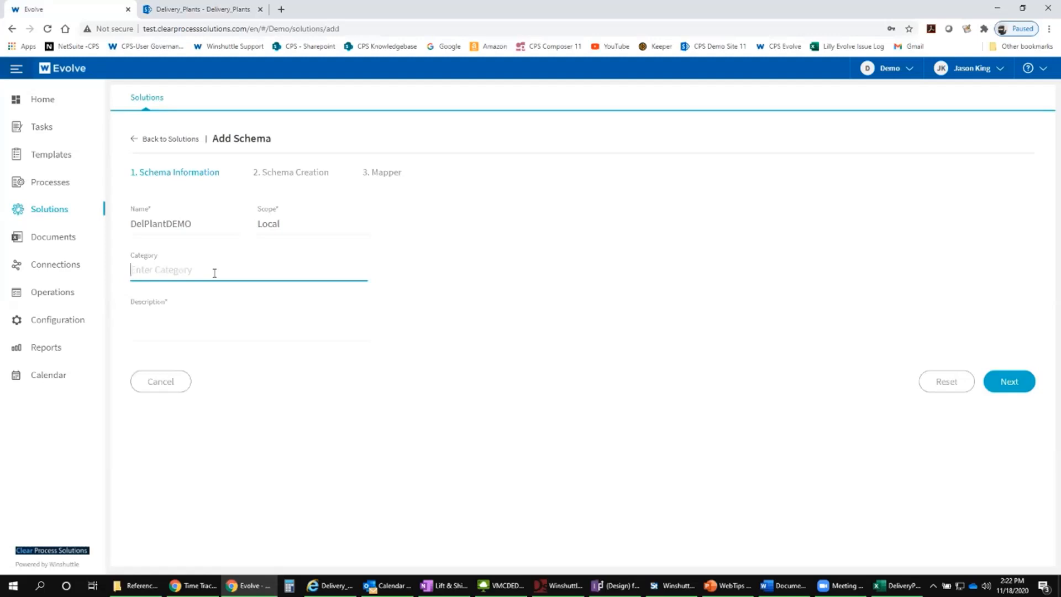
text(DEMO)
click(164, 336)
drag(199, 226, 120, 226)
key(ctrl+c)
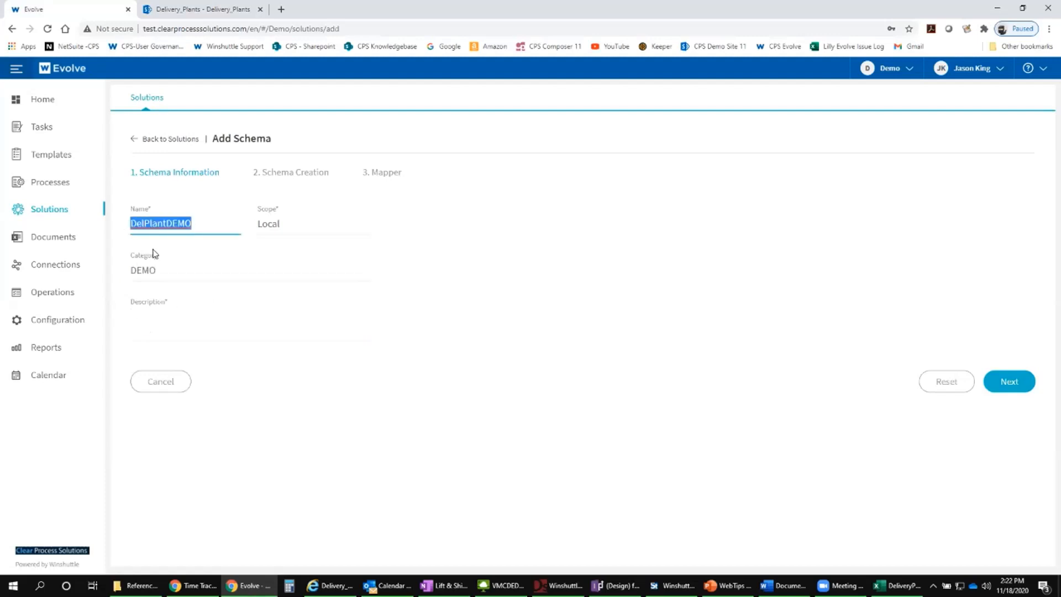
click(175, 347)
key(ctrl+v)
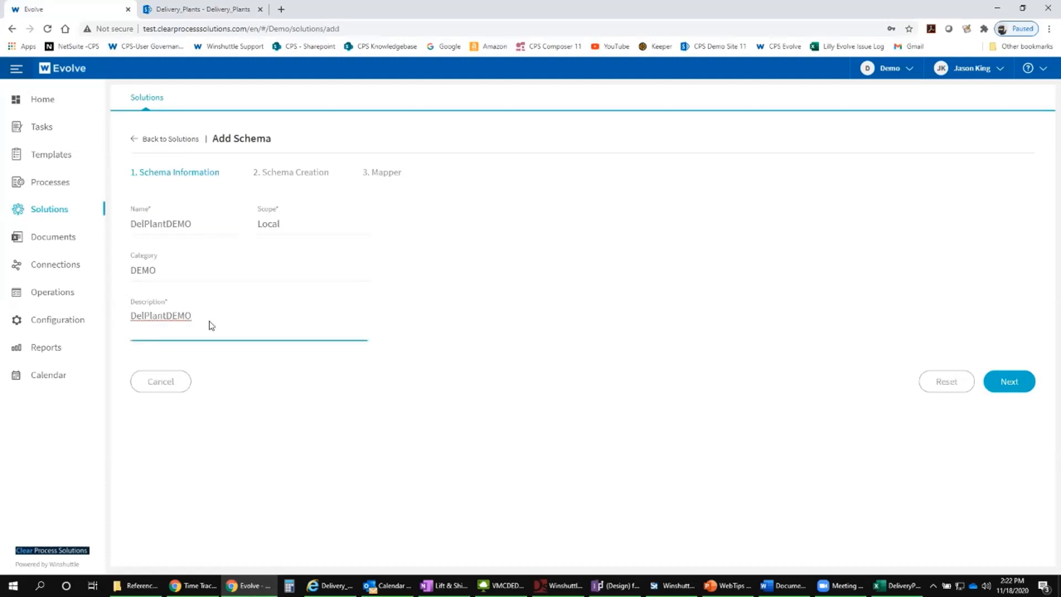
drag(209, 320, 138, 314)
text(elivery Plant)
text(Demo.)
click(1016, 383)
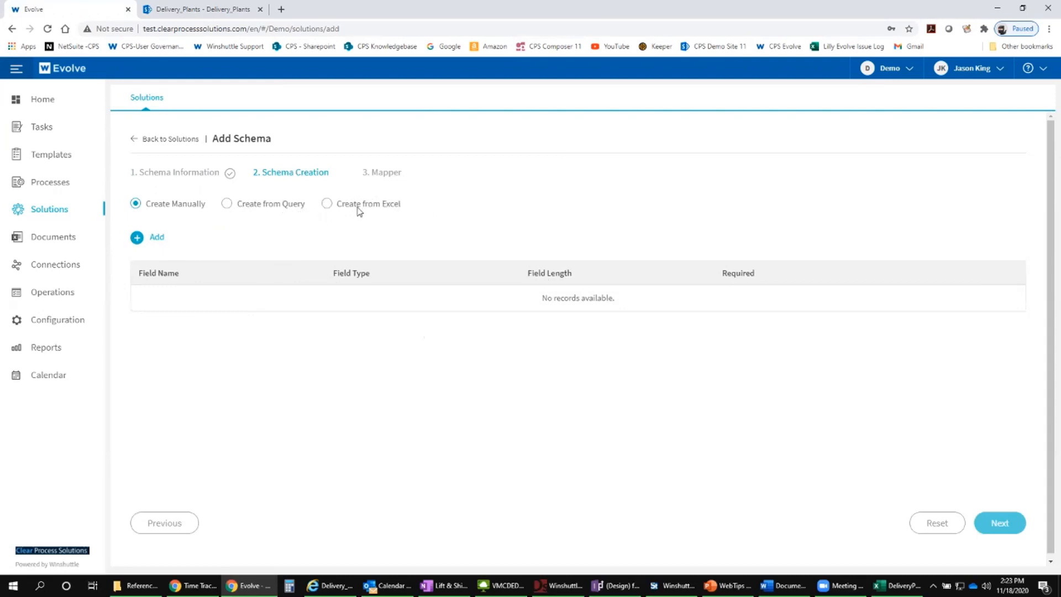
- Create the schema from Excel using DeliveryPlant.xlsx in Documents > CPS Presentations > Reference Data List Demo
click(327, 207)
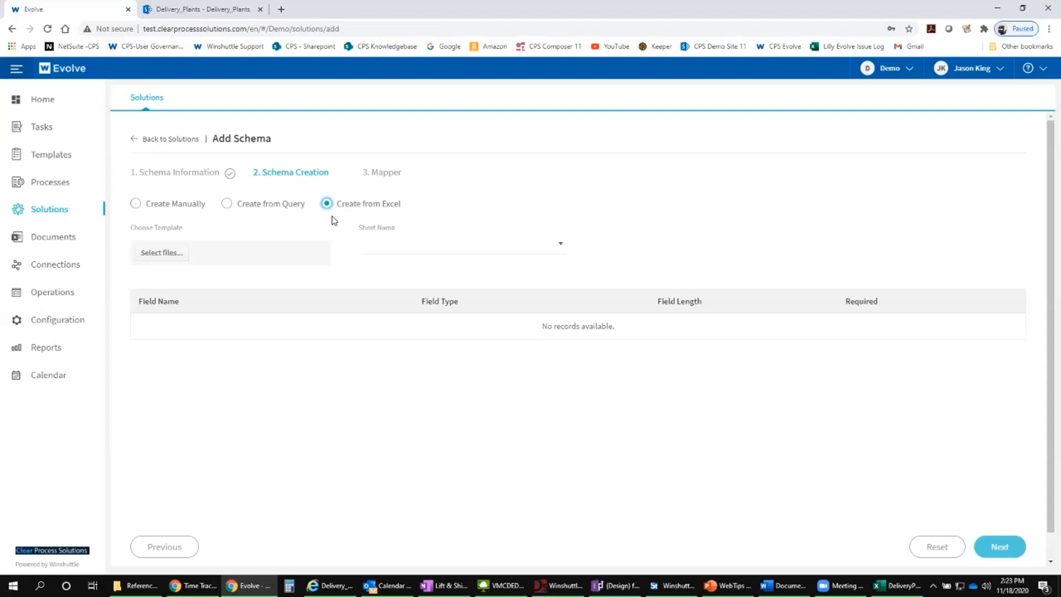
click(160, 253)
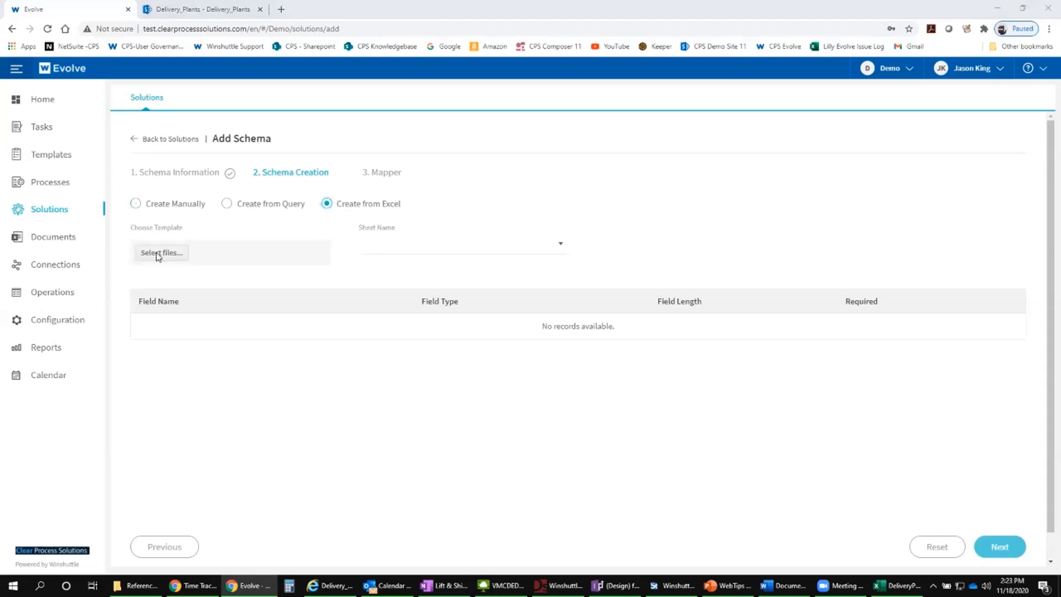
scroll(71, 208, down, 7)
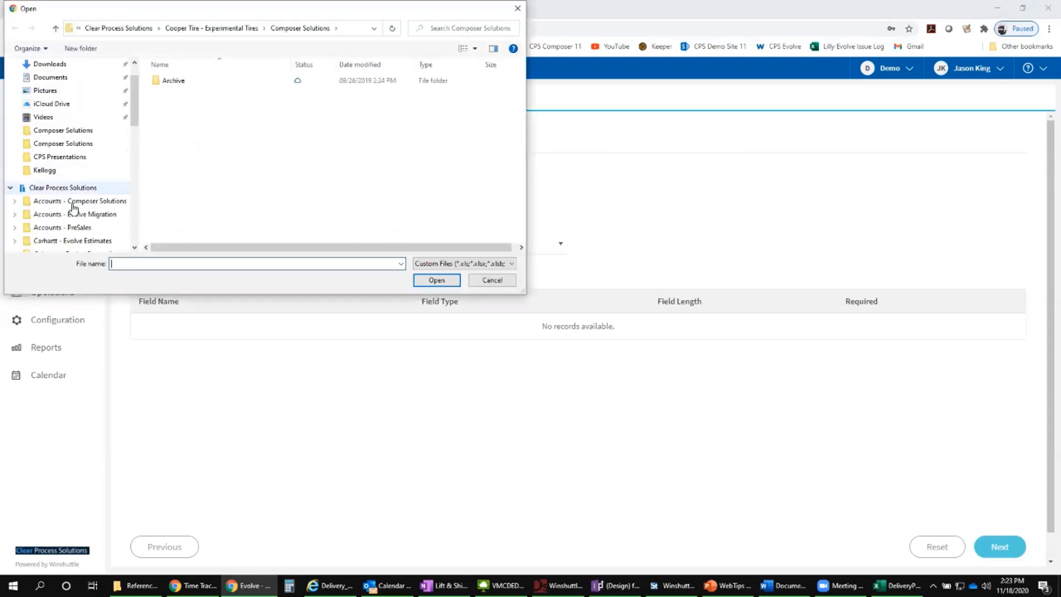
scroll(71, 166, down, 8)
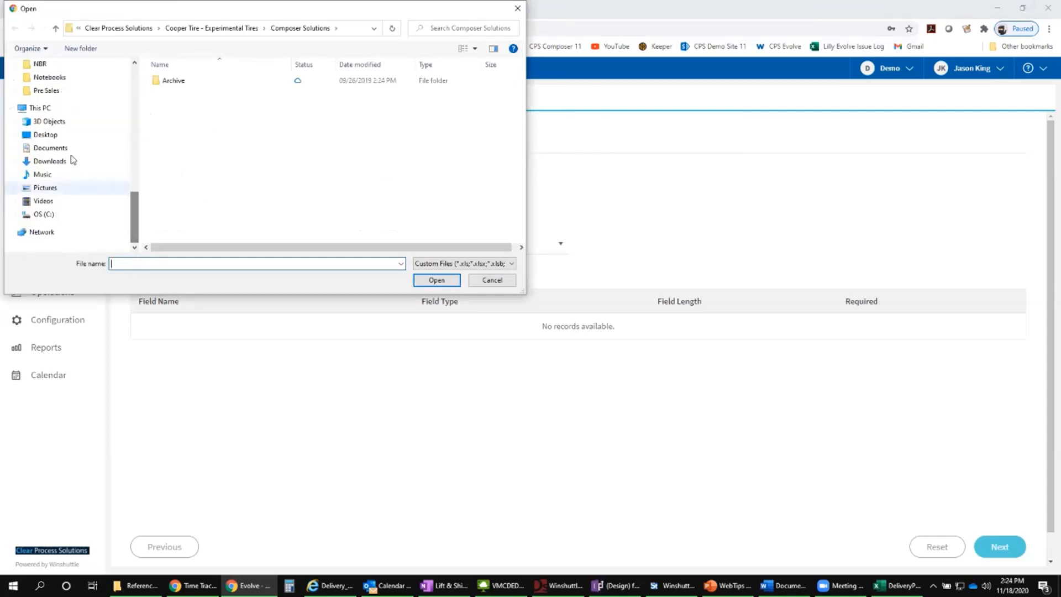
click(63, 147)
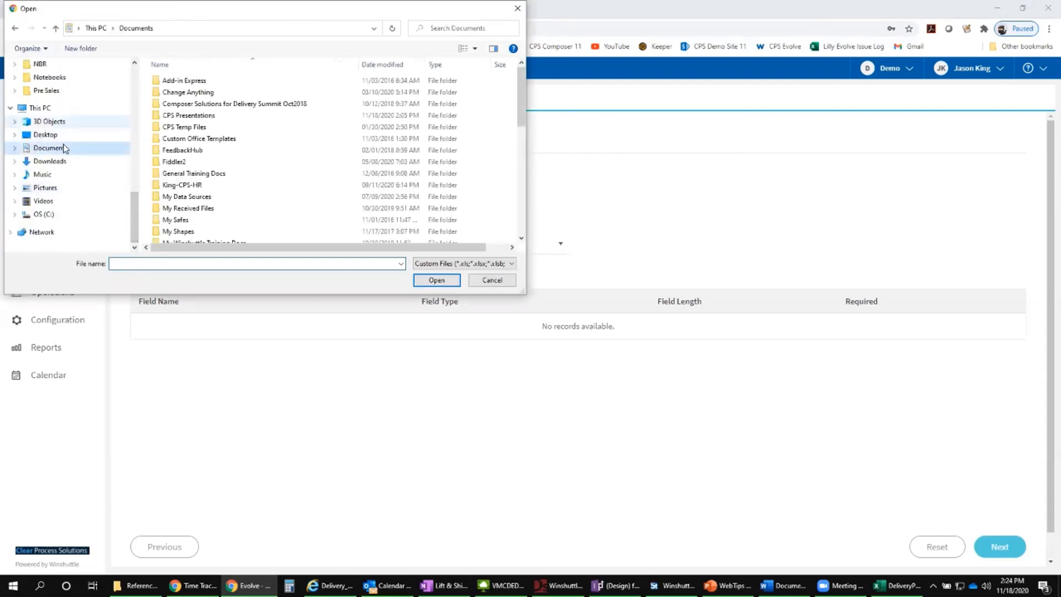
double_click(186, 116)
double_click(190, 83)
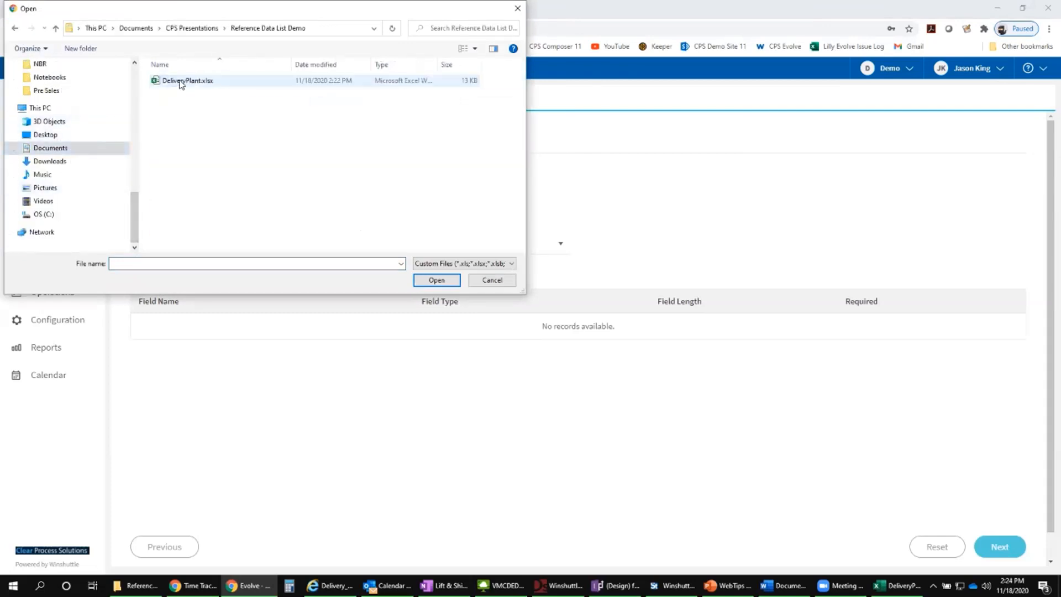
double_click(175, 83)
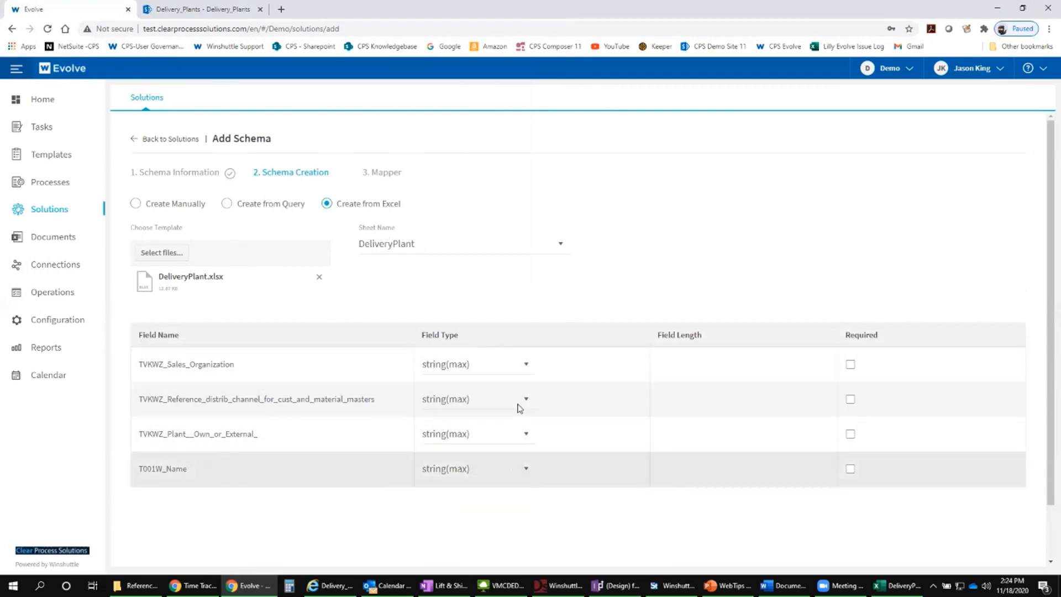
- Review the field type options for TVKWZ_Sales_Organization and compare them with the column types in the SharePoint Delivery_Plants list settings
click(526, 367)
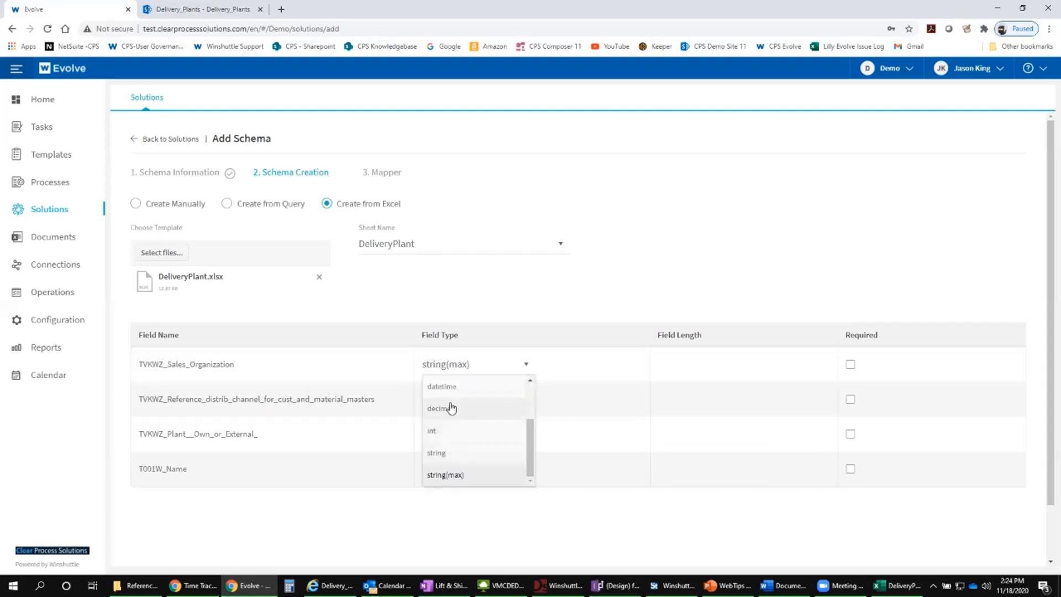
click(565, 355)
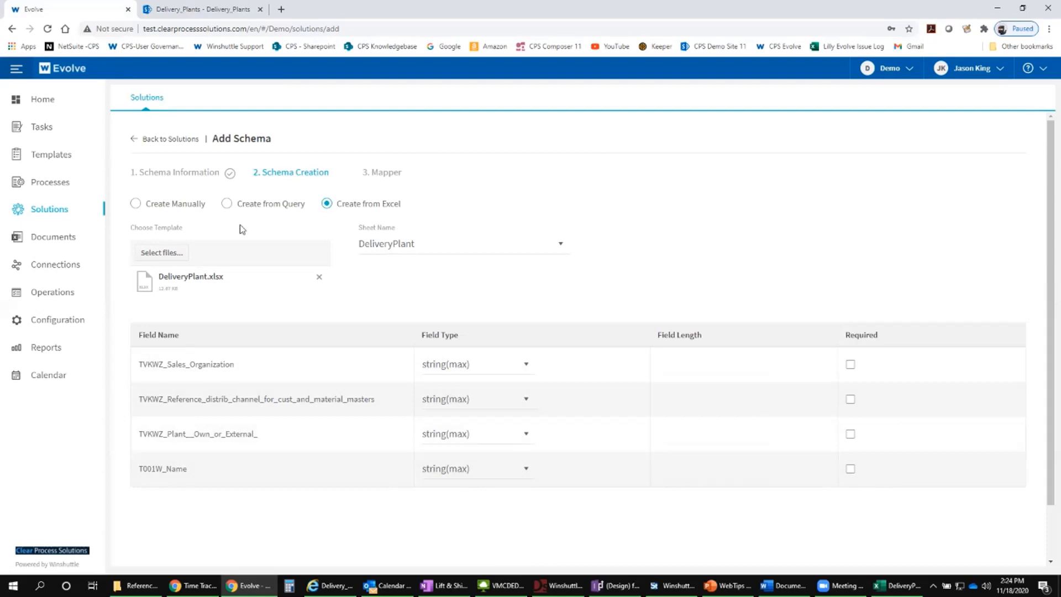
key(alt+Tab)
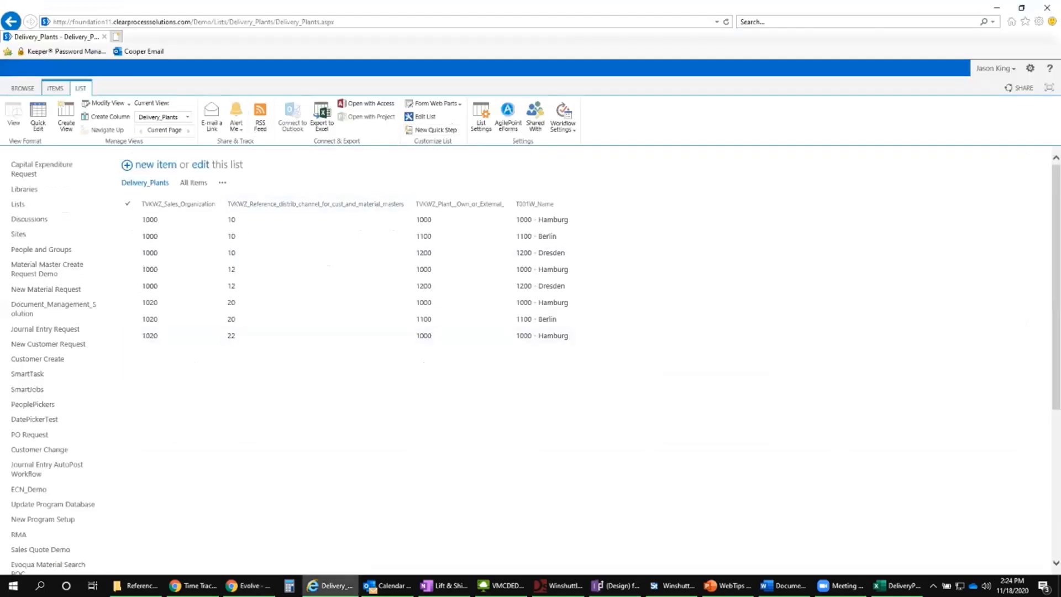
click(481, 118)
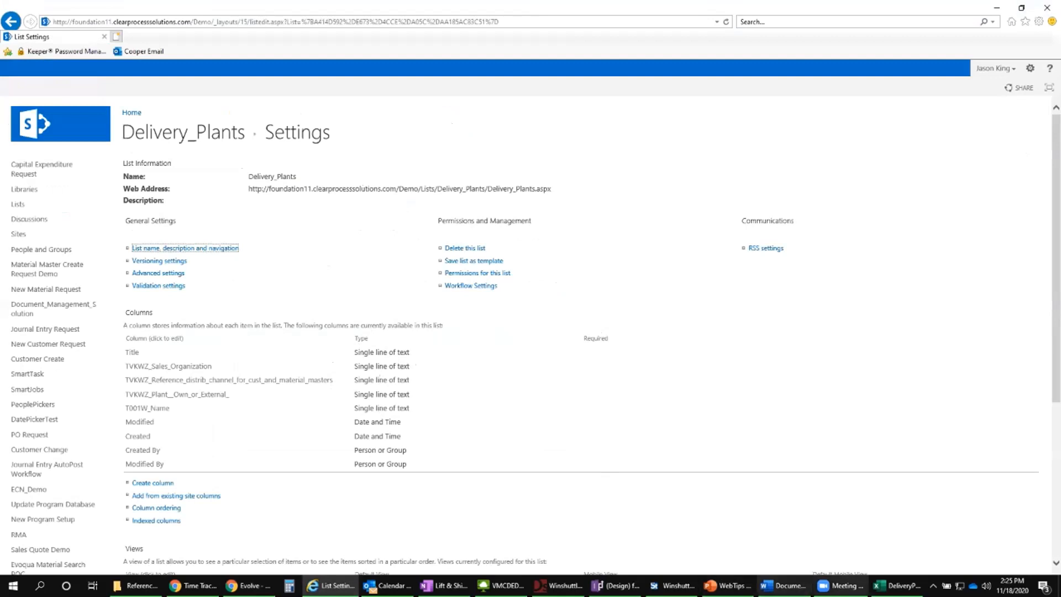
click(250, 585)
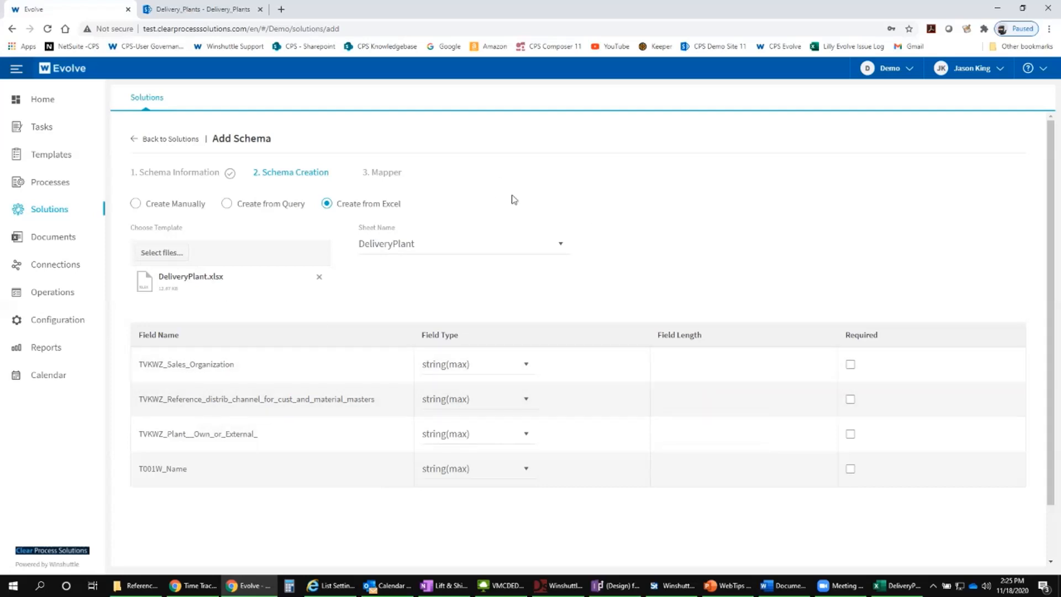
- Accept the string(max) field types and the column mappings A to D, and submit the schema
scroll(942, 514, down, 1)
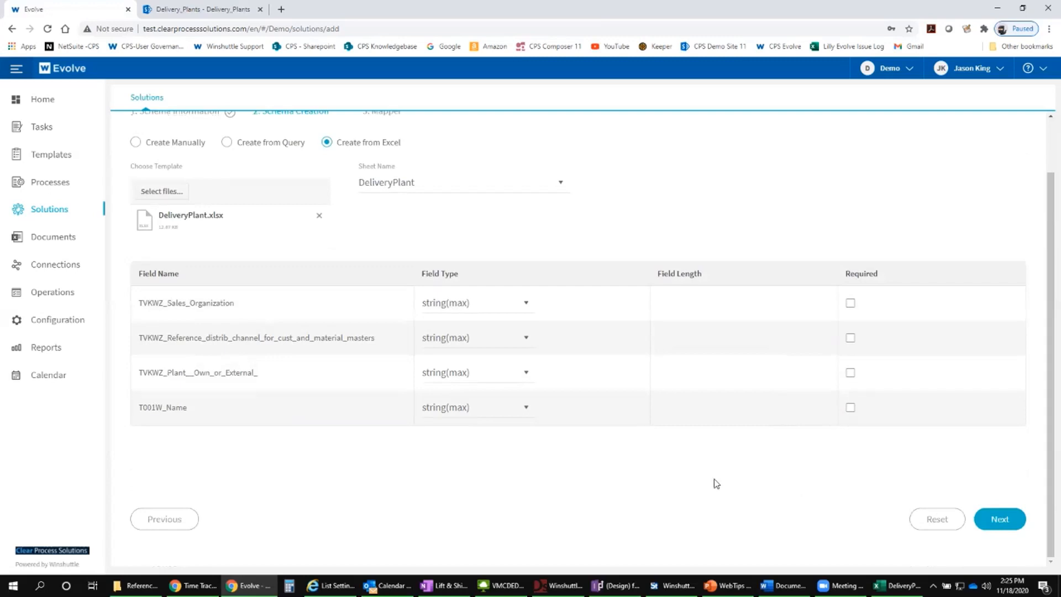
click(1006, 522)
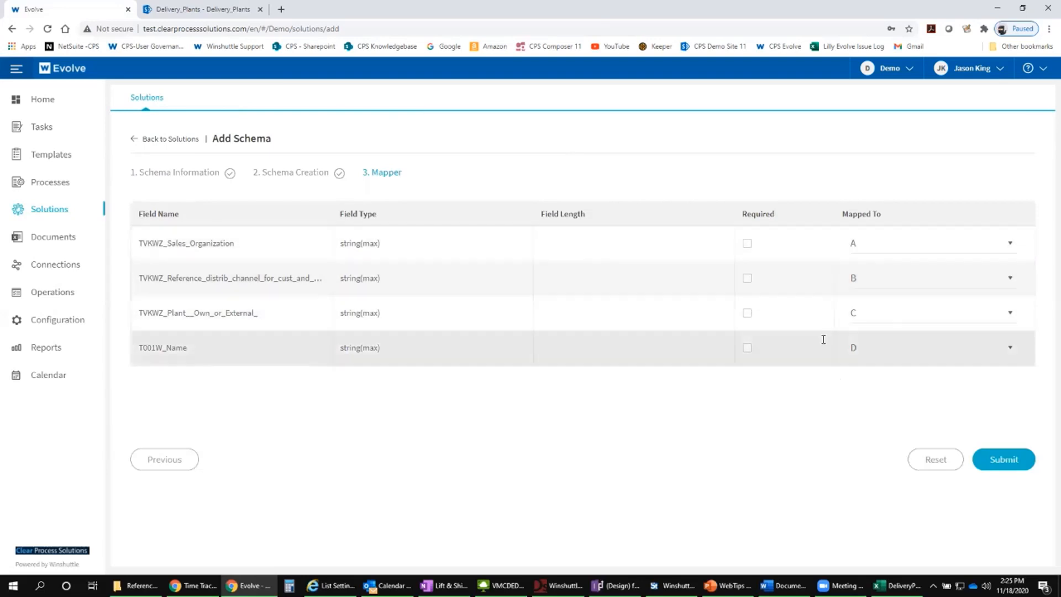
click(1000, 462)
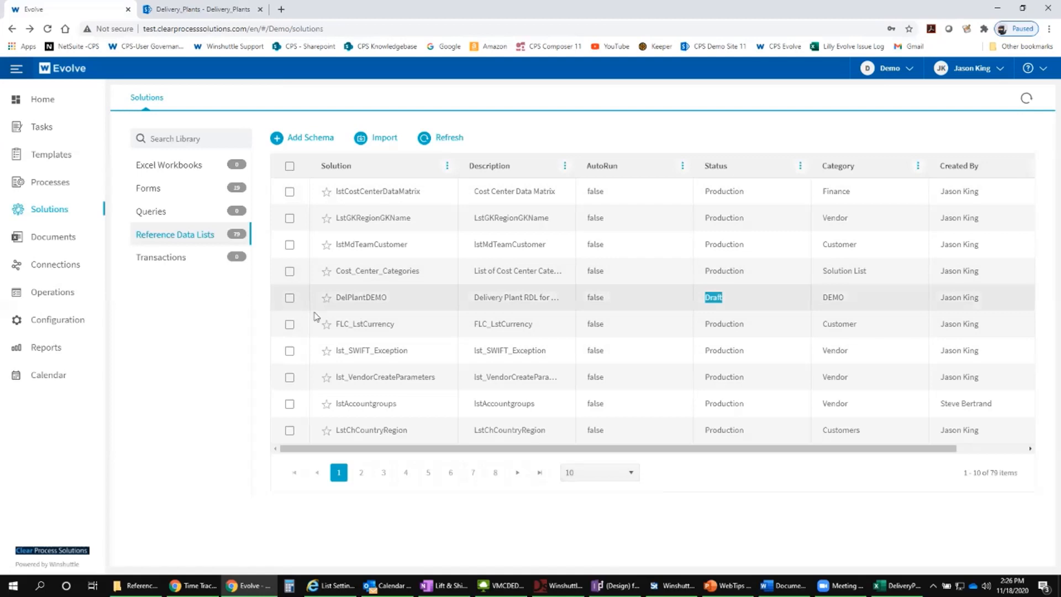
- Publish the DelPlantDEMO schema with Publish Template enabled, the No Data Review Process workflow and no comment
drag(542, 449, 679, 442)
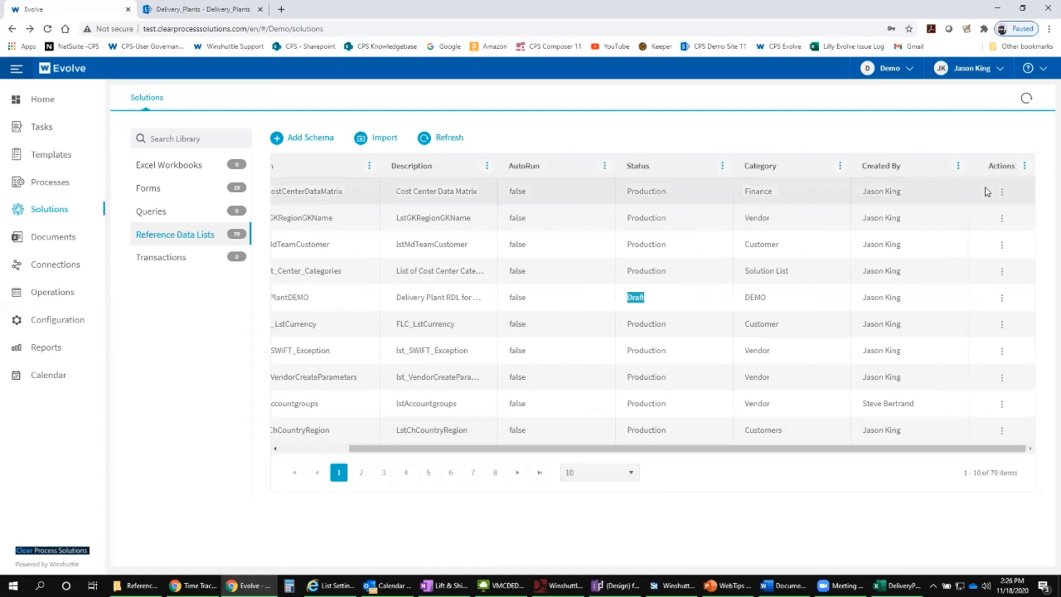
click(1001, 298)
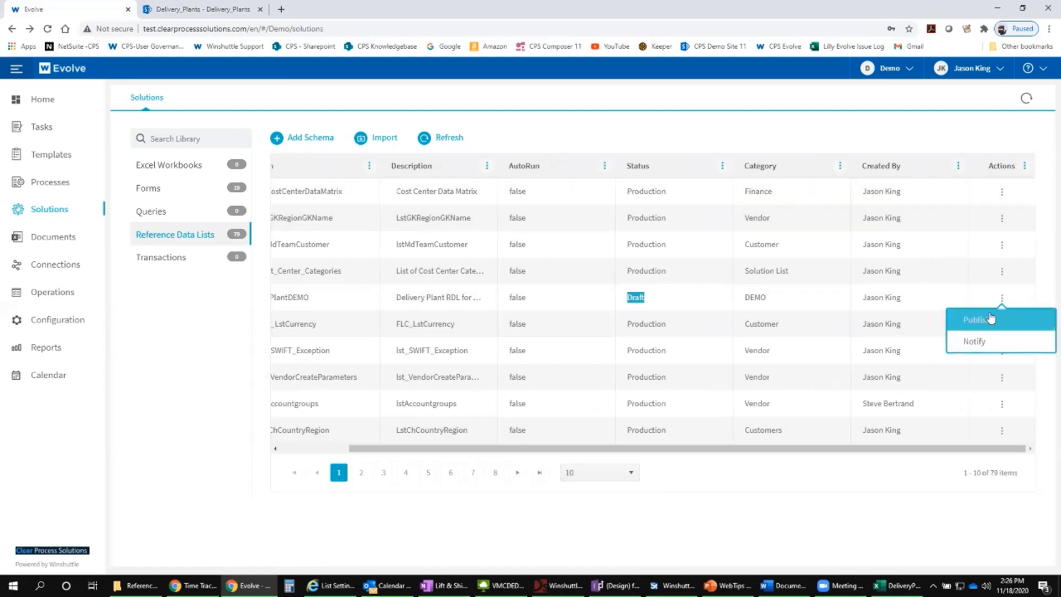
click(976, 322)
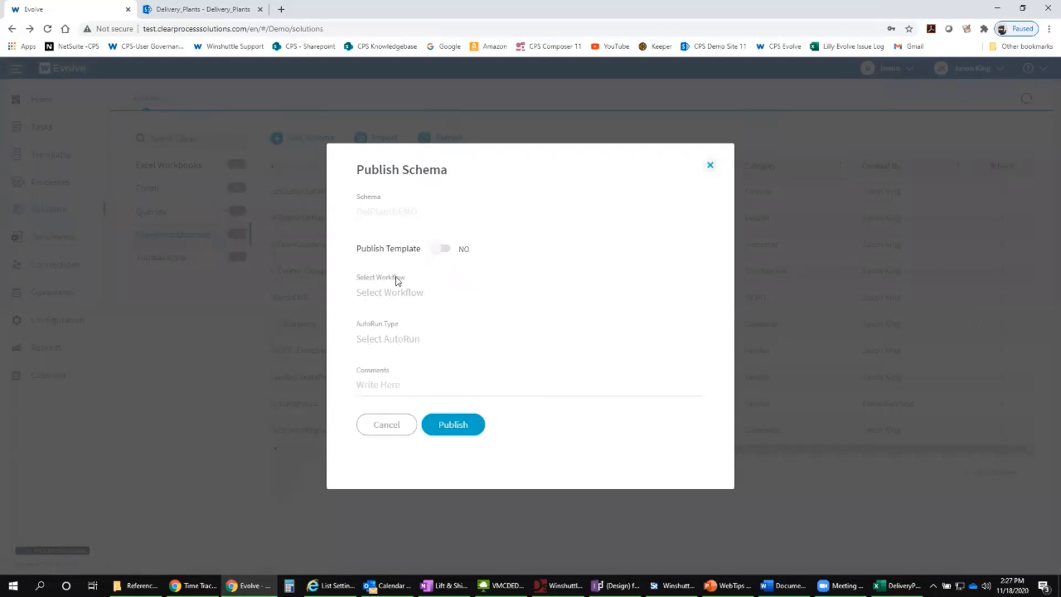
click(442, 250)
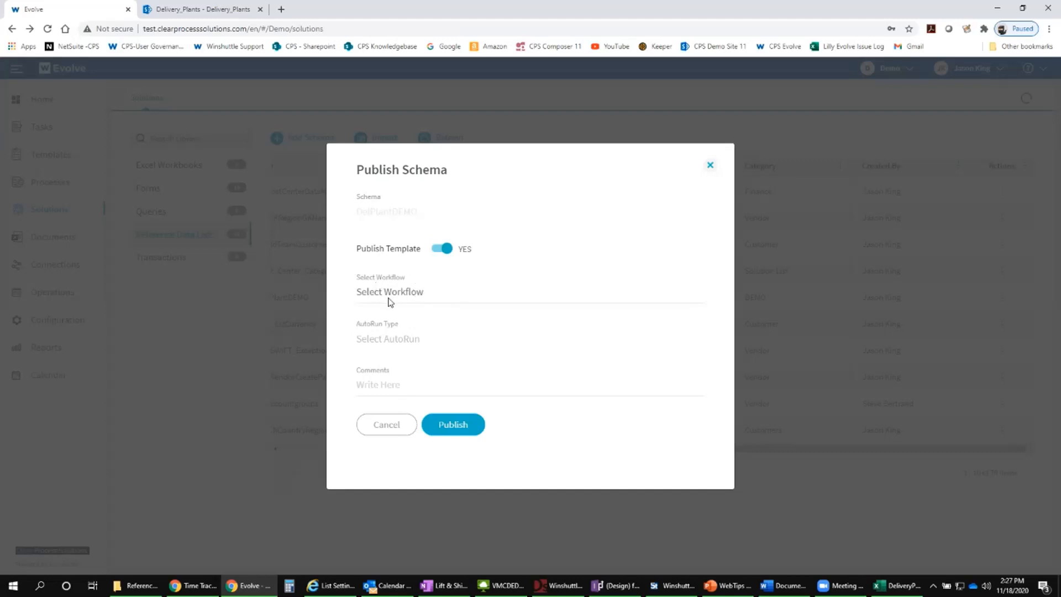
click(450, 298)
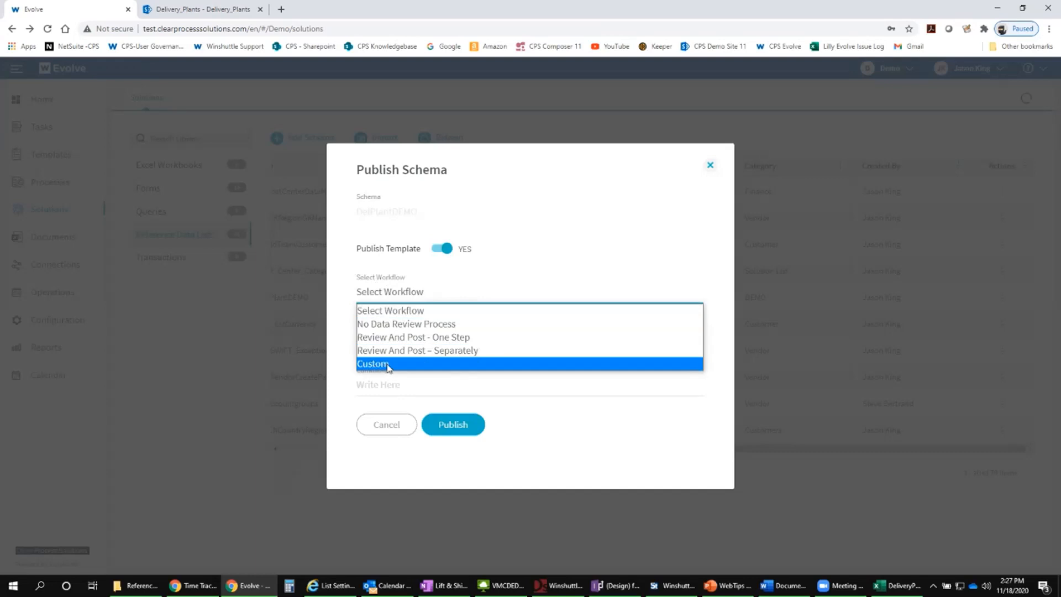
click(400, 331)
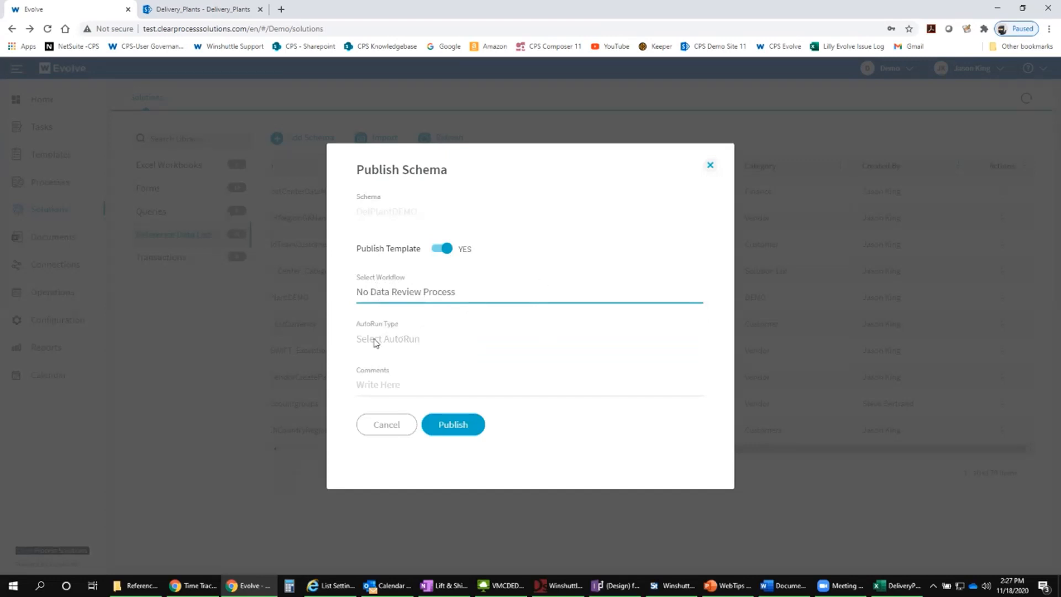
click(454, 382)
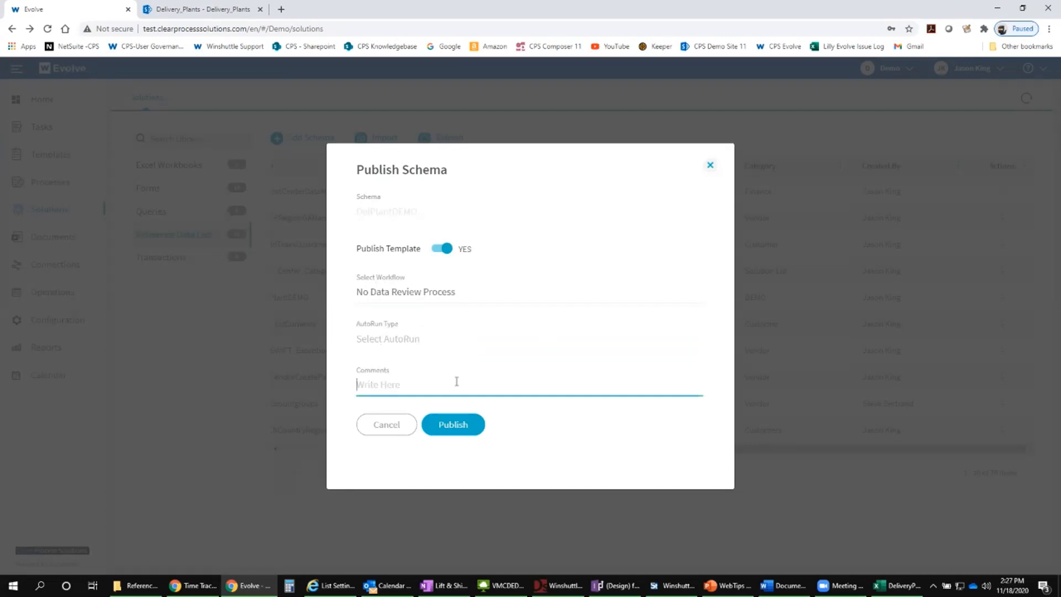
click(451, 425)
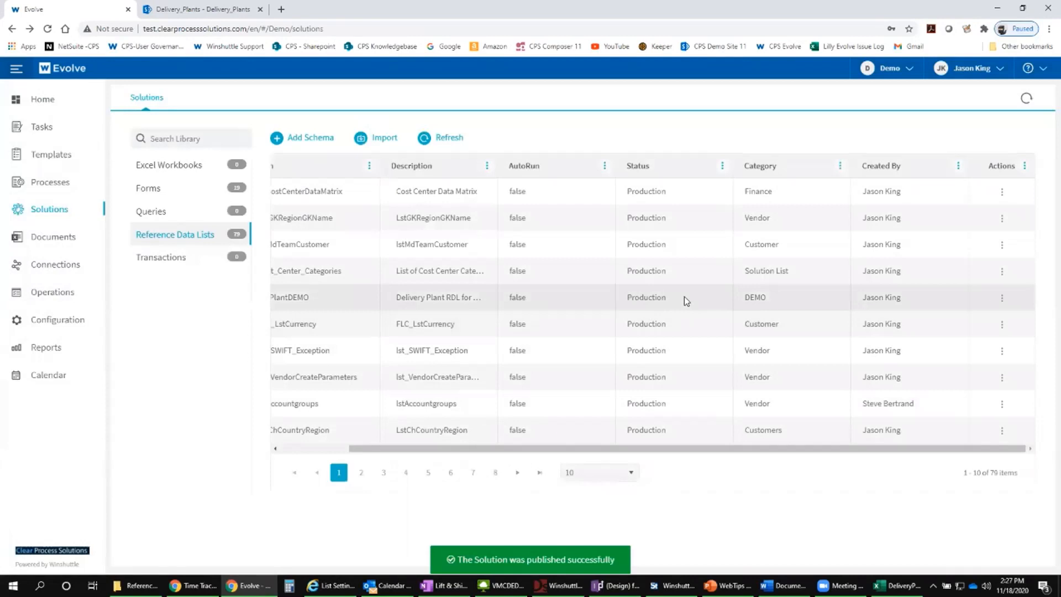
drag(471, 448, 401, 452)
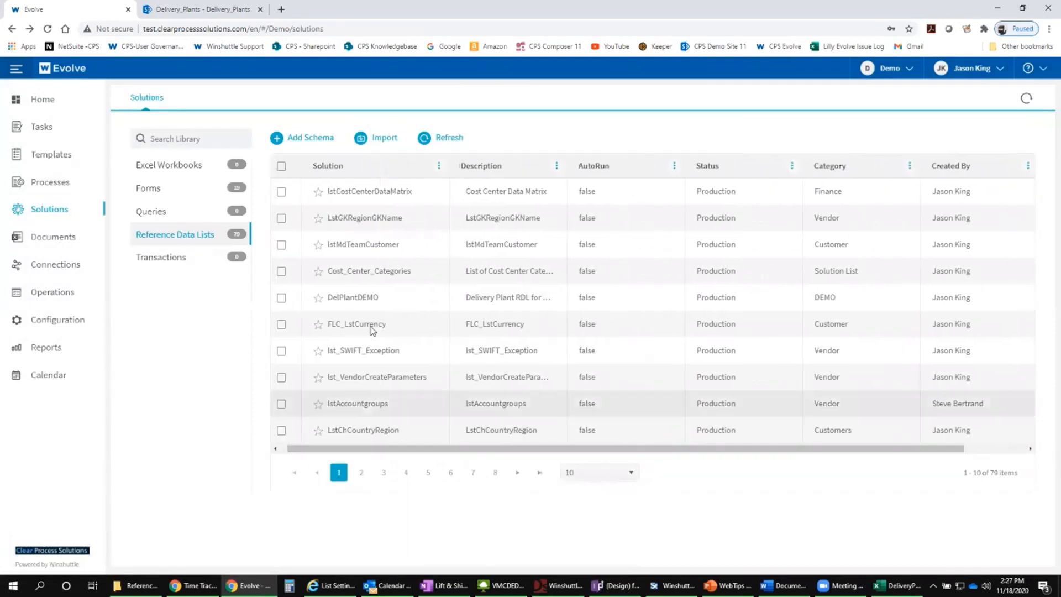
- View the data of the DelPlantDEMO reference data list and look up its published template among the Excel templates
click(281, 299)
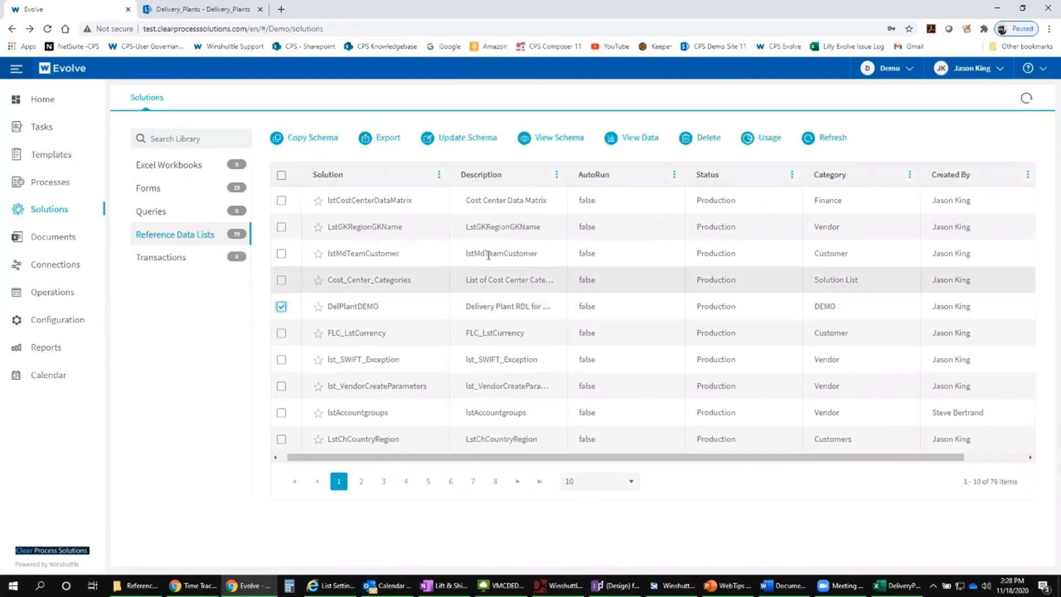
click(639, 142)
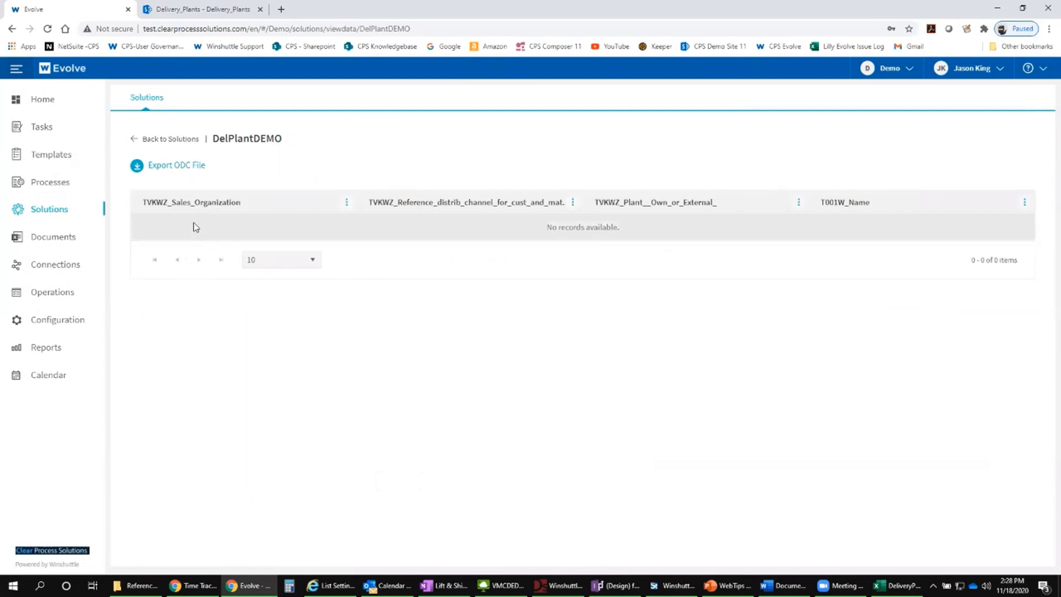
click(44, 159)
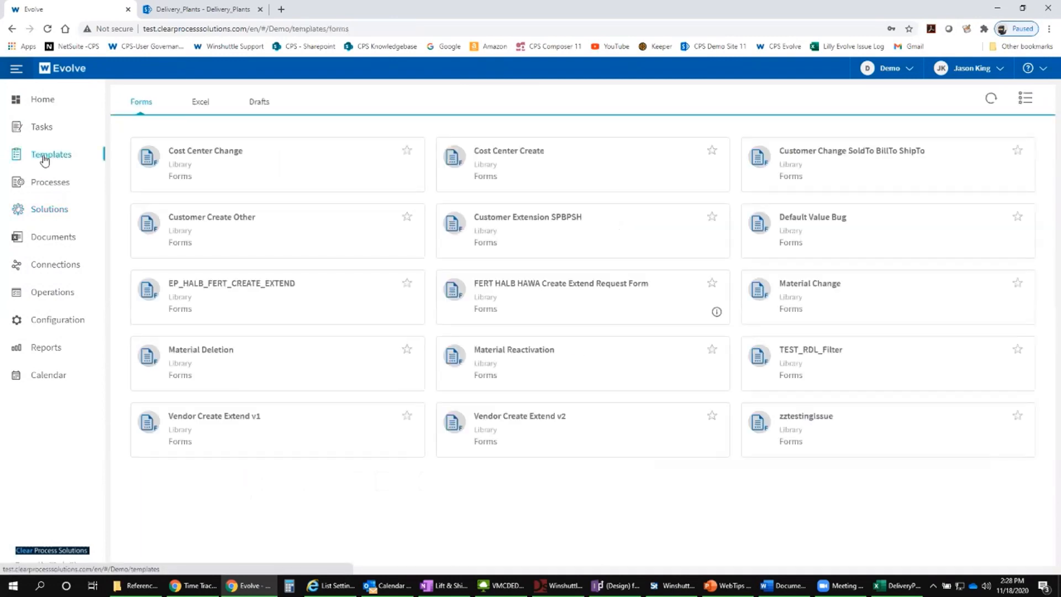
click(201, 107)
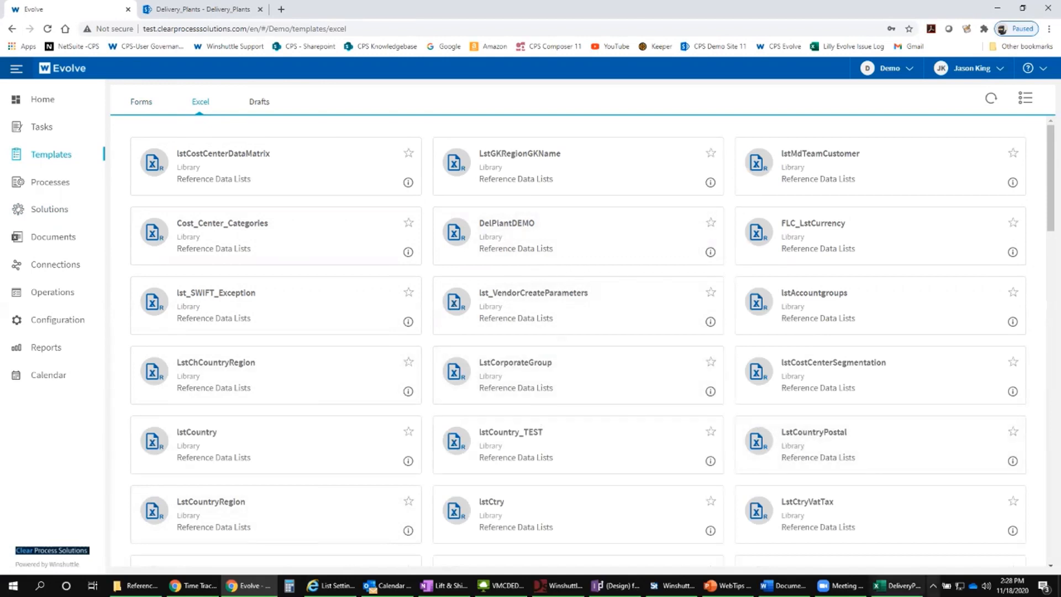
- Switch to the DeliveryPlant workbook in Excel and log on to Winshuttle Studio with user credentials, entering the account password
click(896, 585)
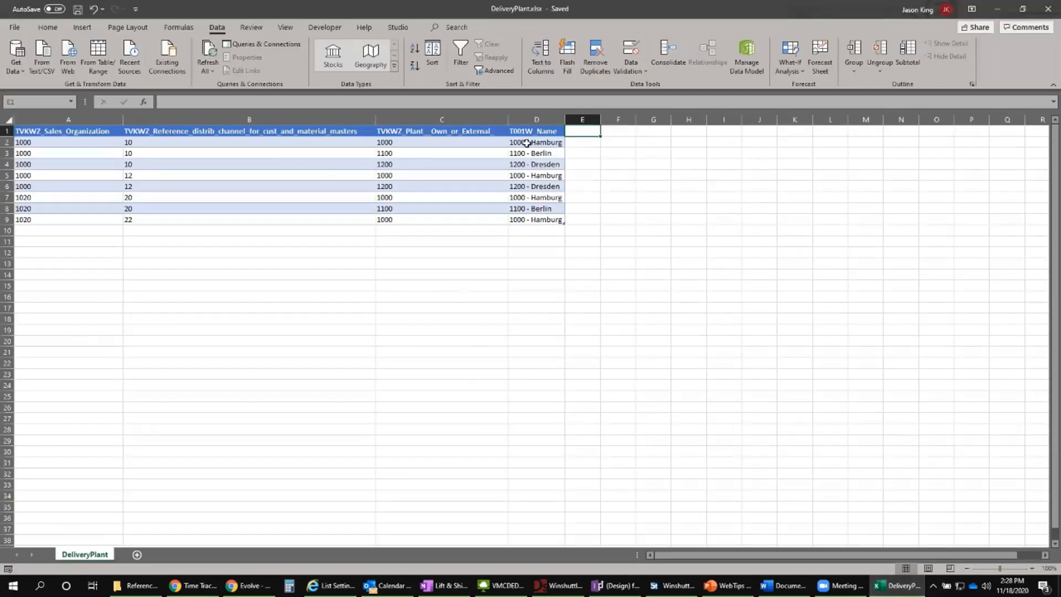
click(398, 28)
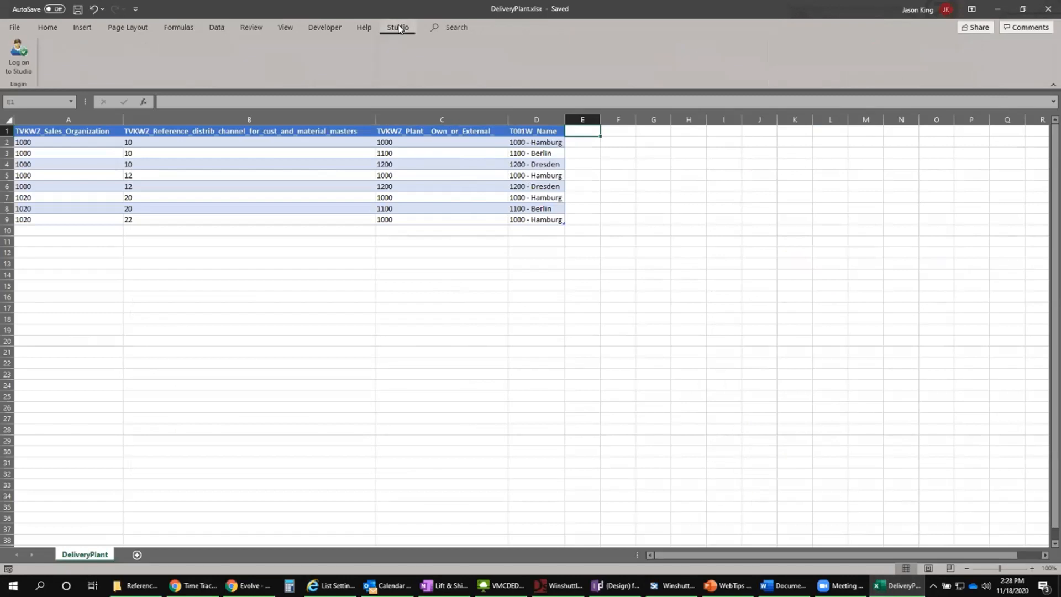
click(18, 55)
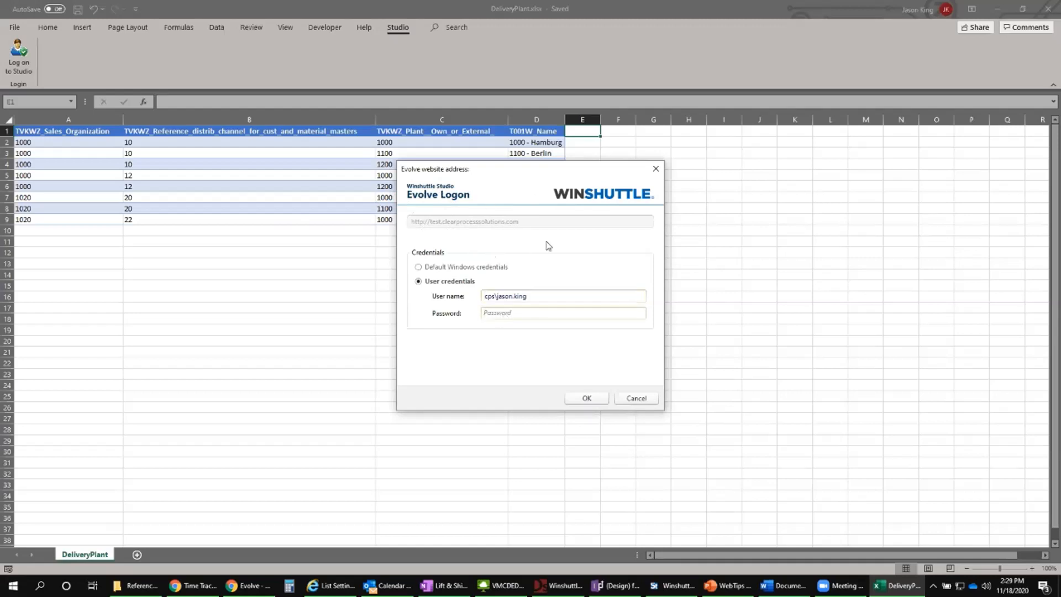
text(••)
key(Return)
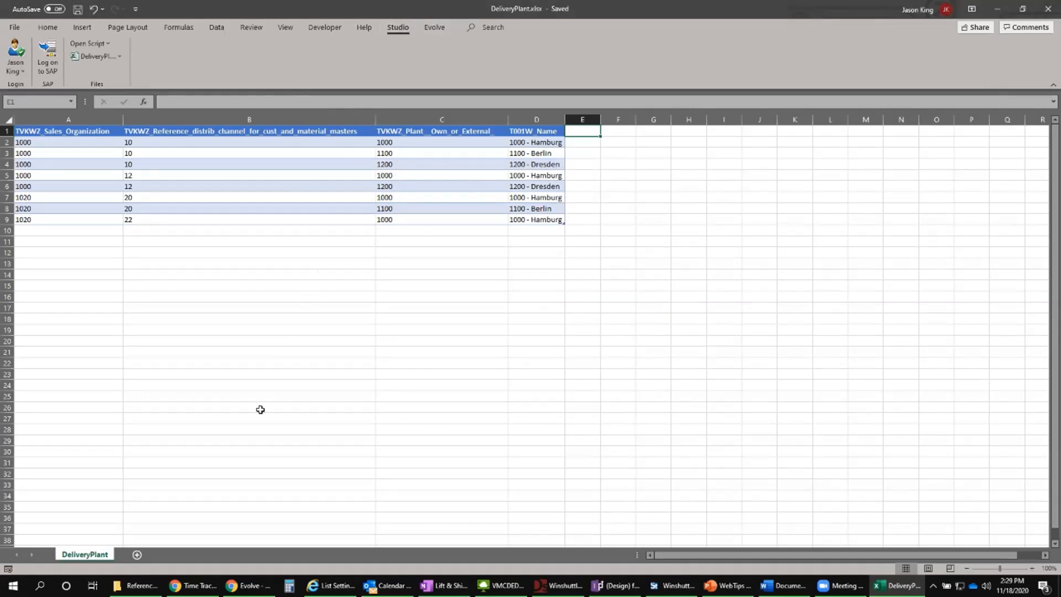
- Compare the active app in Evolve with the Studio logon in Excel, select Demo as the Studio app, and check the logon info
click(248, 586)
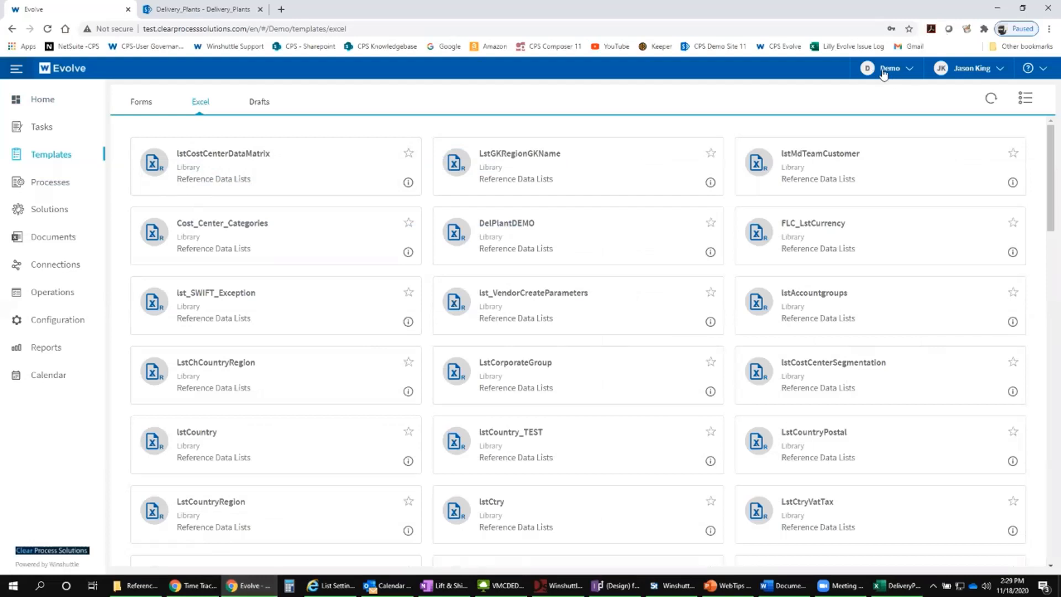
click(897, 584)
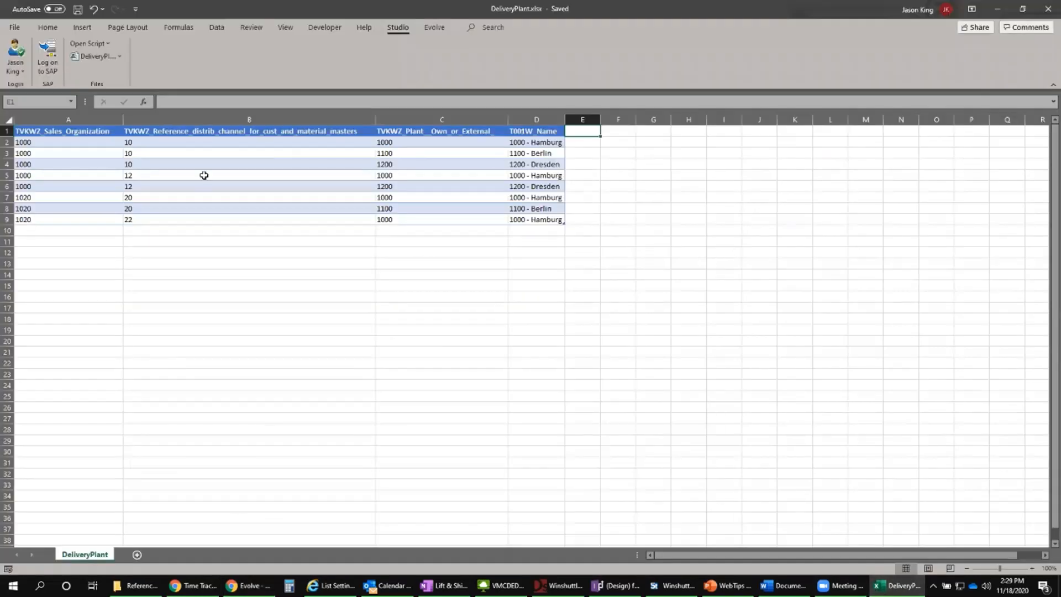
click(21, 70)
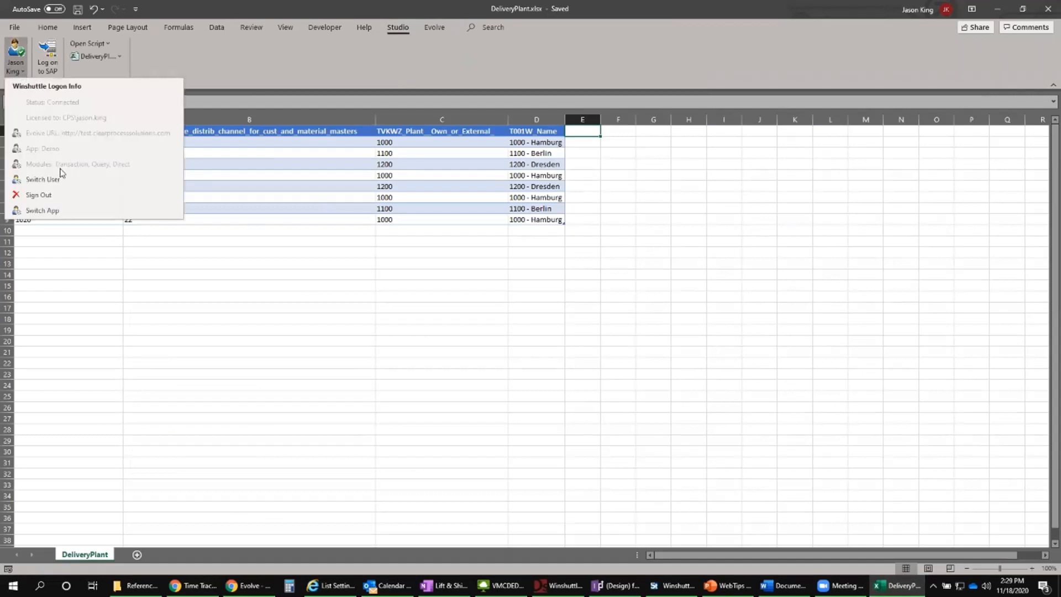
click(47, 212)
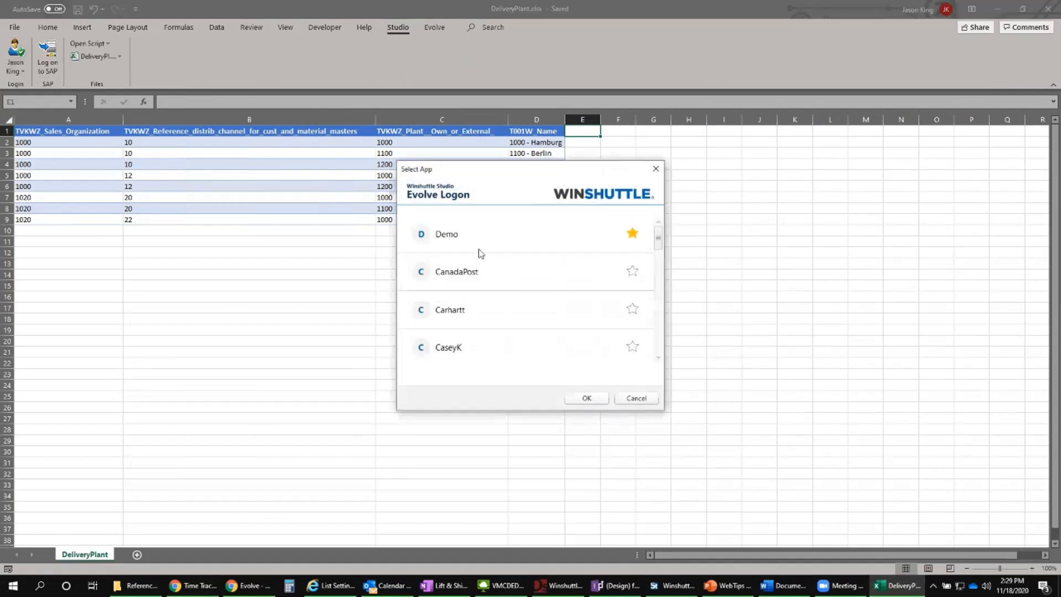
click(589, 393)
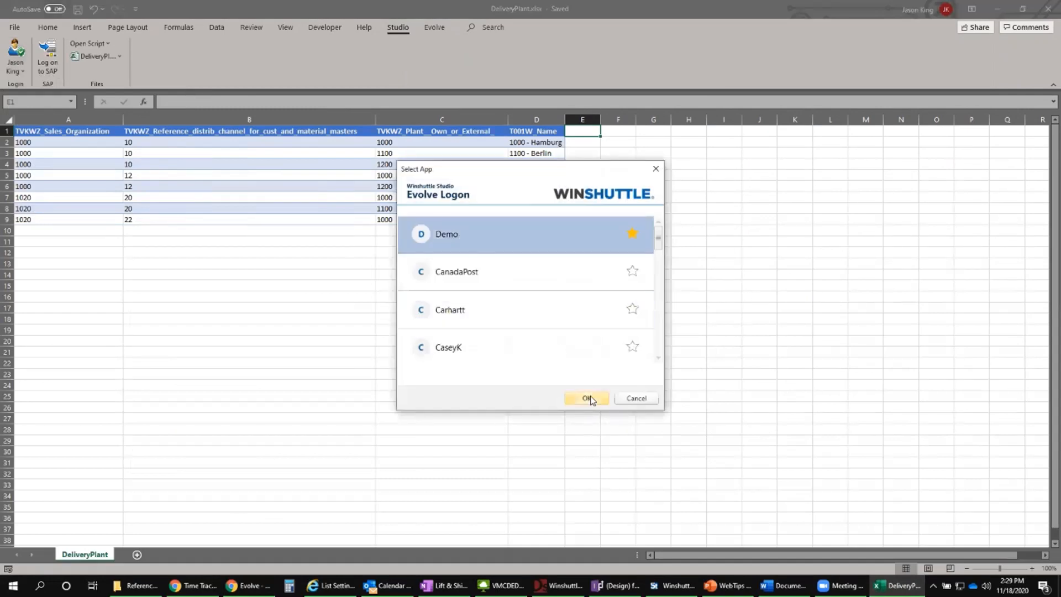
click(18, 71)
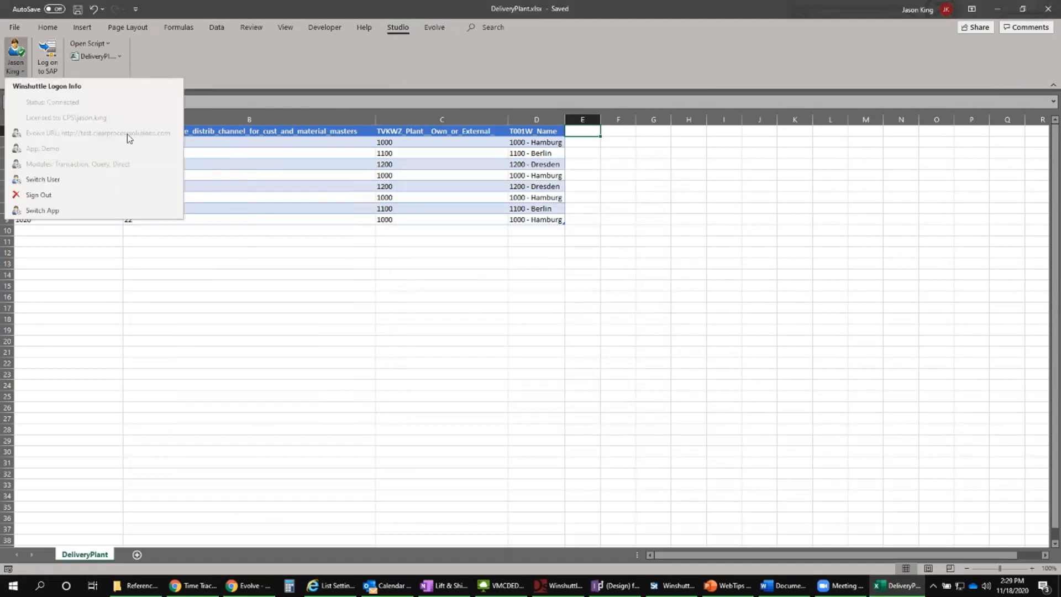
click(259, 70)
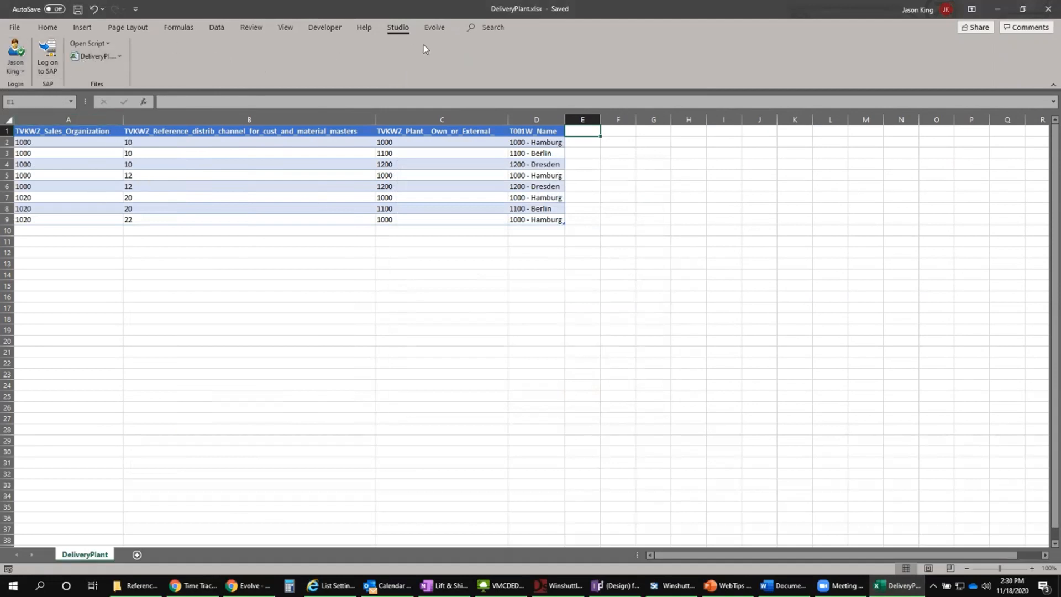
- Open the DelPlantDEMO reference data template from the Evolve templates in Excel
click(435, 27)
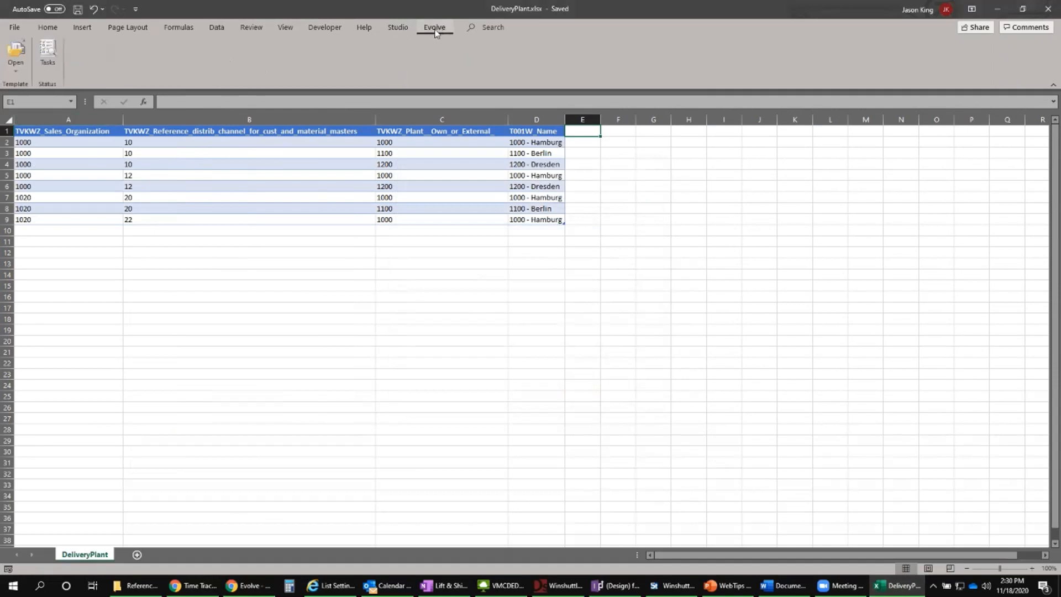
click(15, 73)
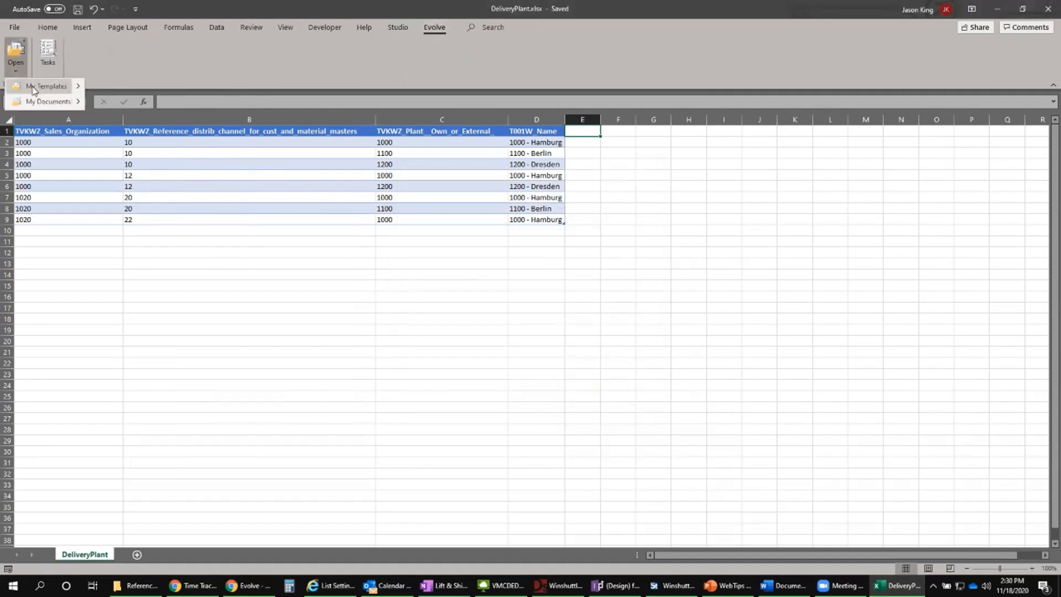
click(33, 89)
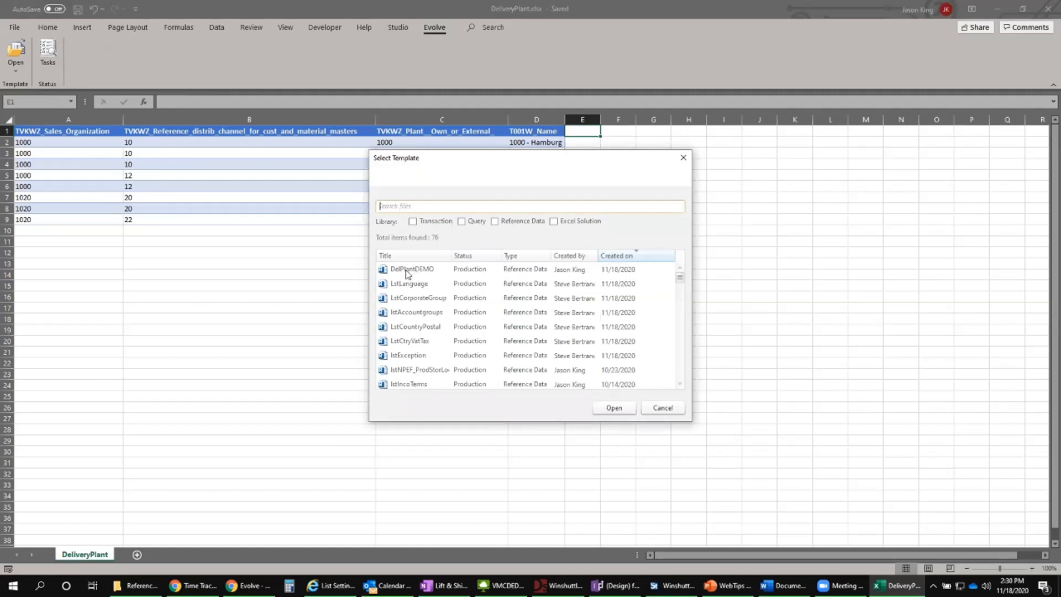
click(406, 271)
click(615, 409)
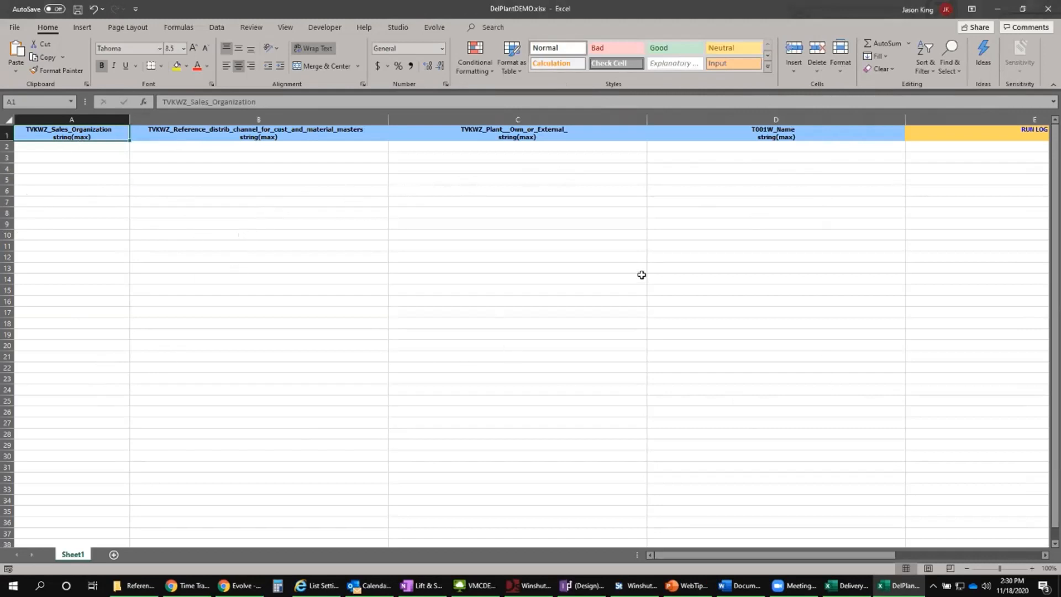
- Copy the data rows A2:D9 without headers from the DeliveryPlant workbook and paste them into the DelPlantDEMO template starting at A2
click(846, 585)
drag(59, 145, 528, 222)
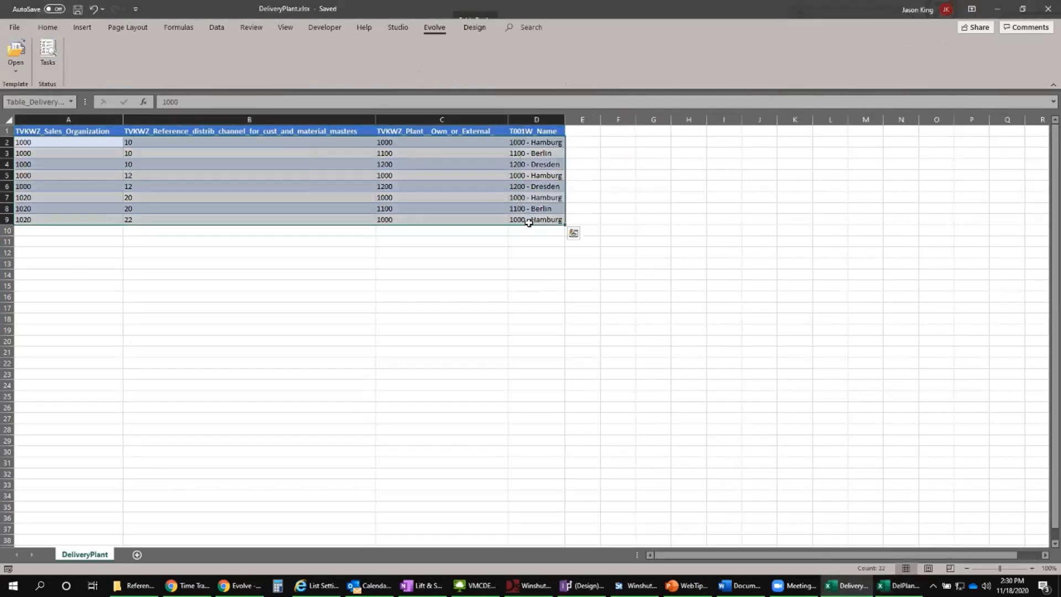
key(ctrl+c)
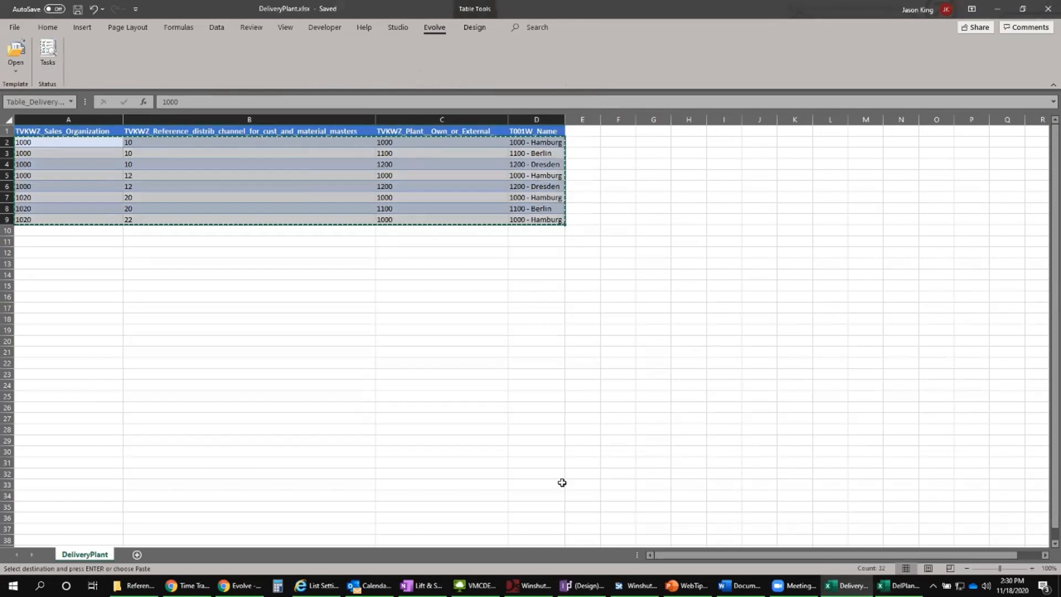
key(alt+Tab)
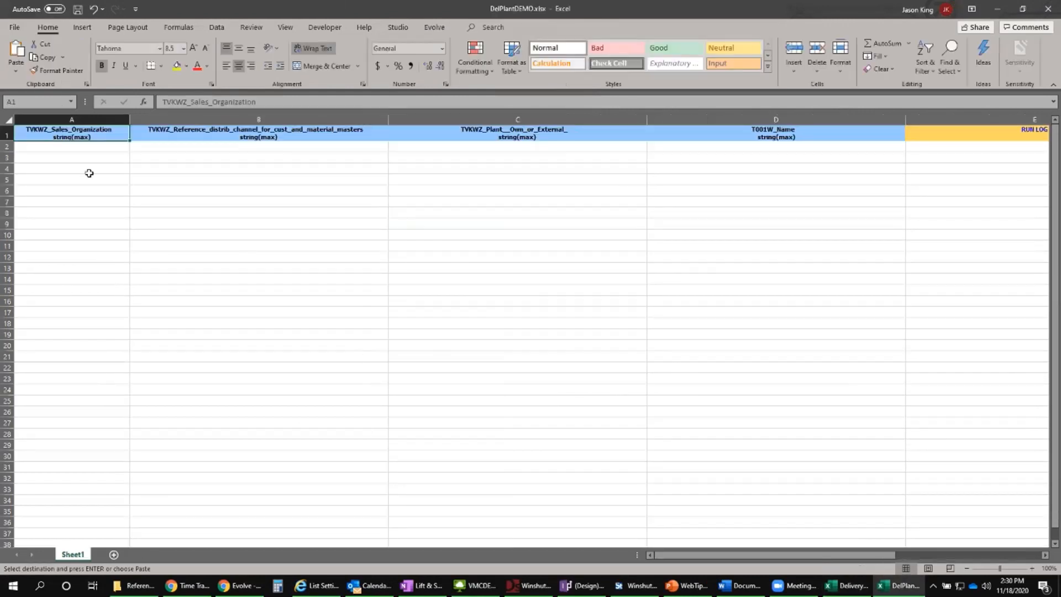
click(77, 148)
key(ctrl+v)
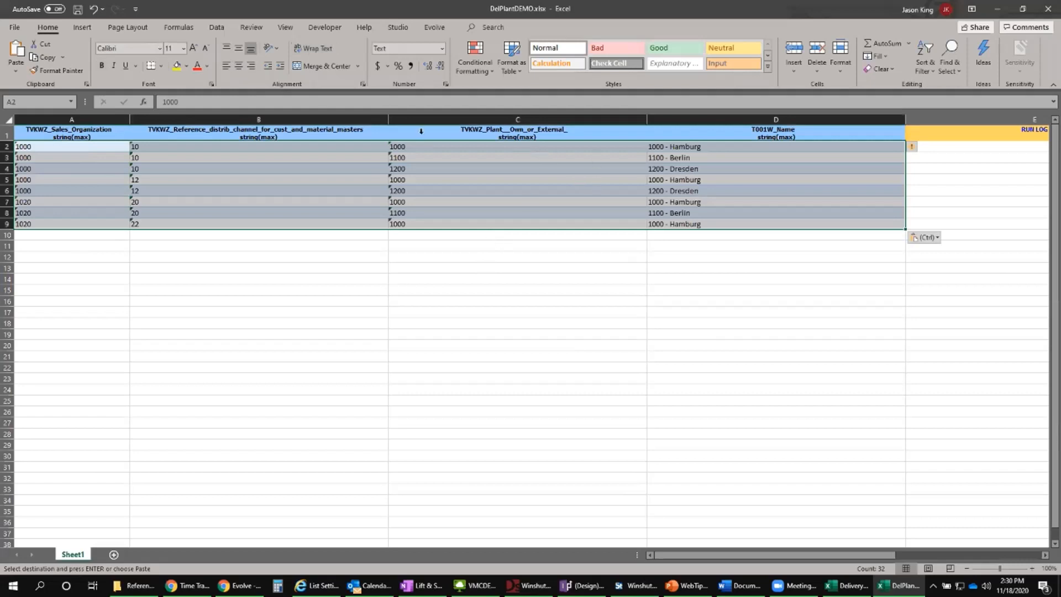
- Run the DelPlantDEMO upload in Studio, saving the file to the library as DelPlantDEMO, and dismiss the completion dialog
click(401, 28)
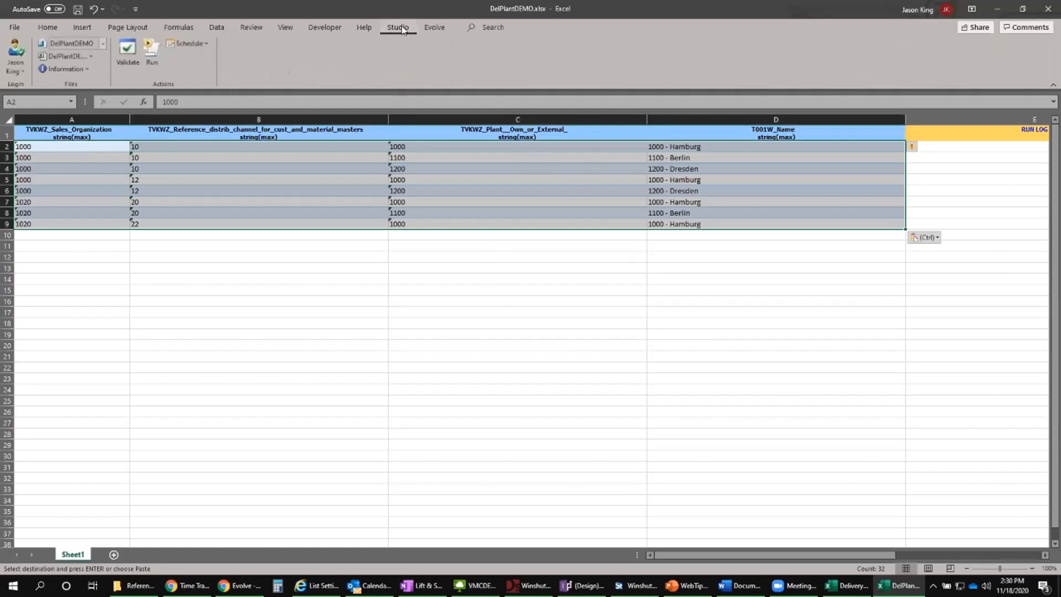
click(150, 51)
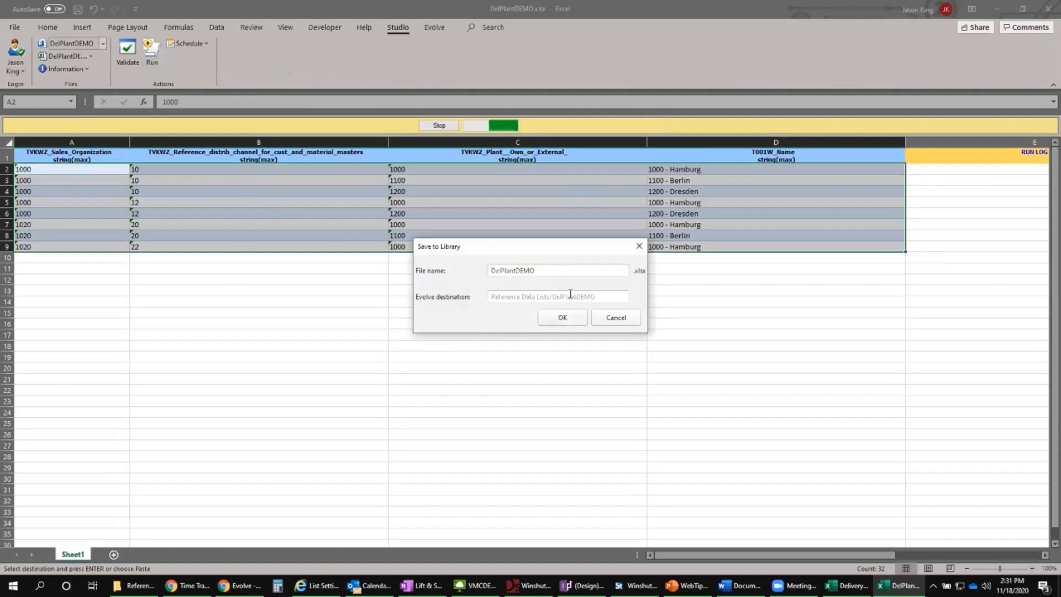
click(562, 318)
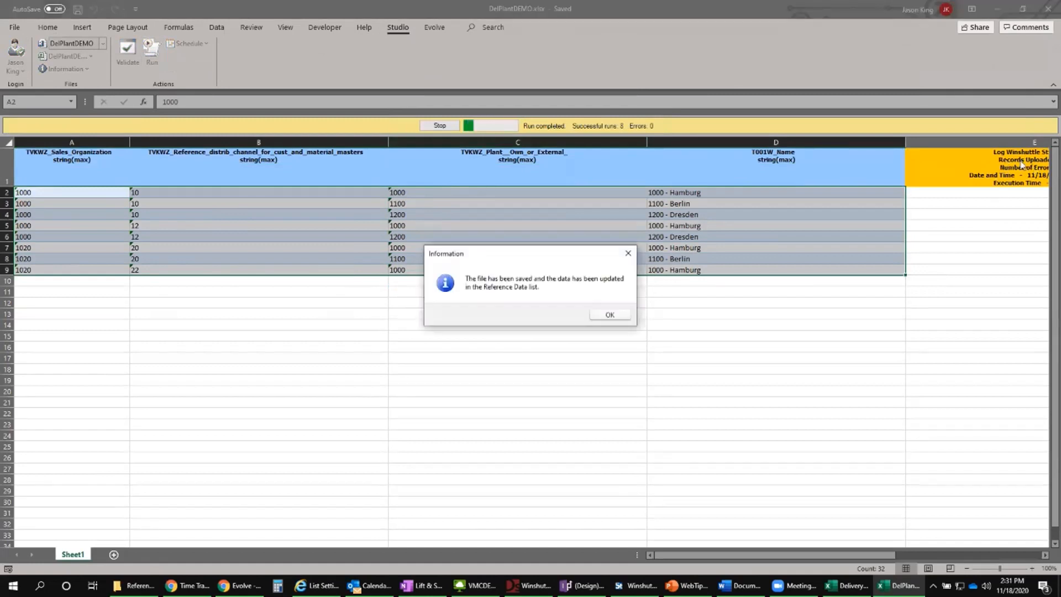
click(610, 314)
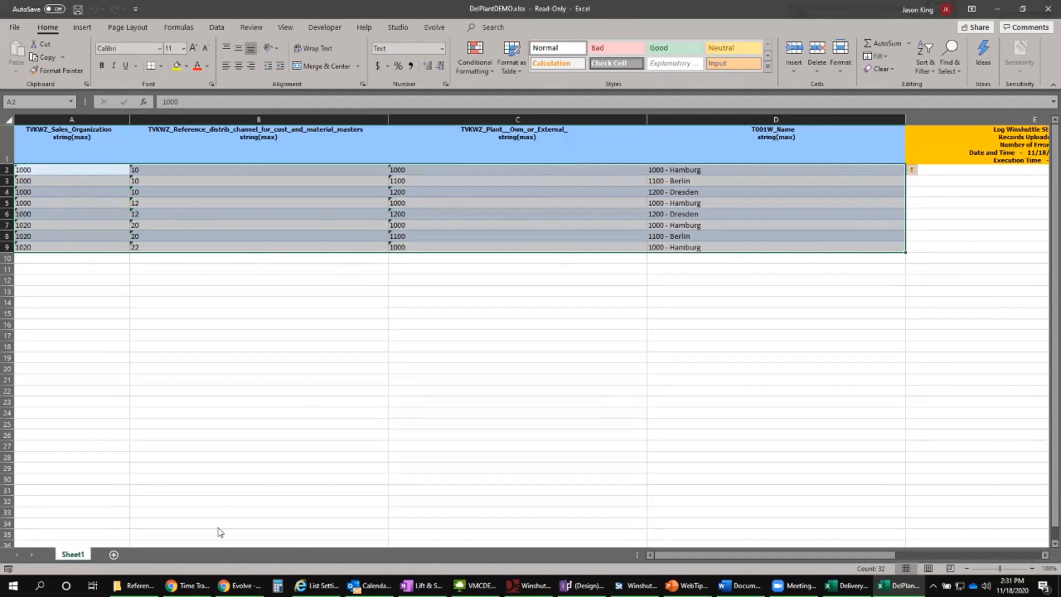
- Switch to Evolve and view the data of the DelPlantDEMO reference data list under Solutions
click(239, 585)
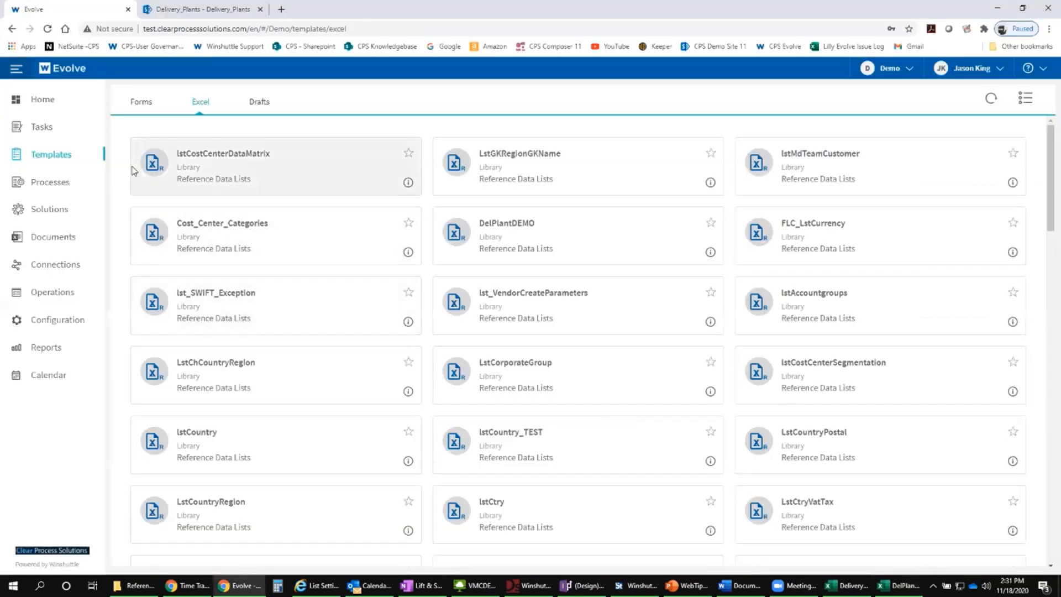
click(48, 214)
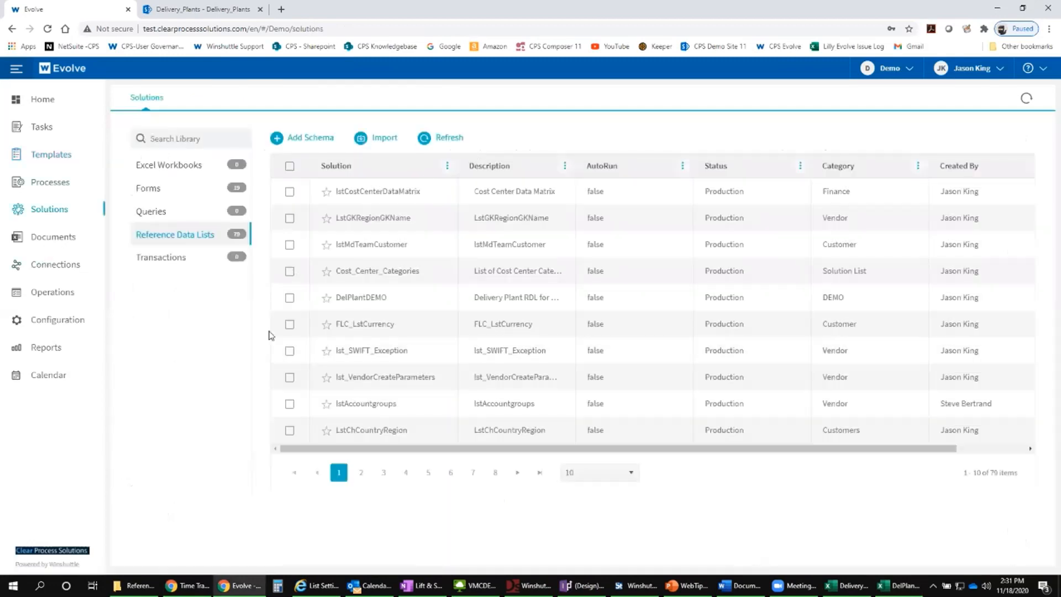
click(289, 297)
click(643, 141)
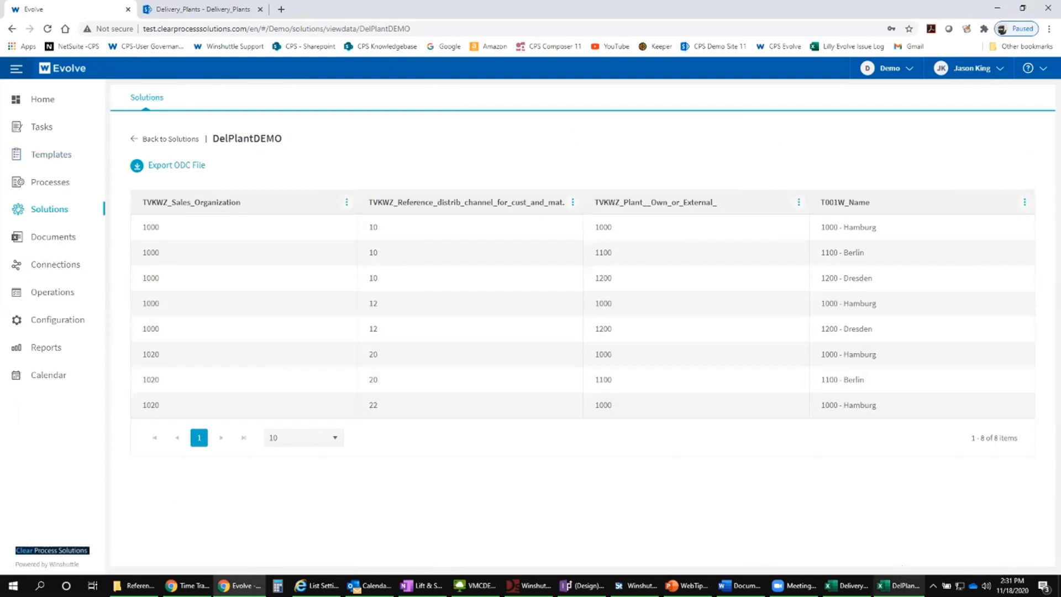
- Close the uploaded DelPlantDEMO workbook in Excel and reopen the DelPlantDEMO template from the Evolve templates
click(899, 585)
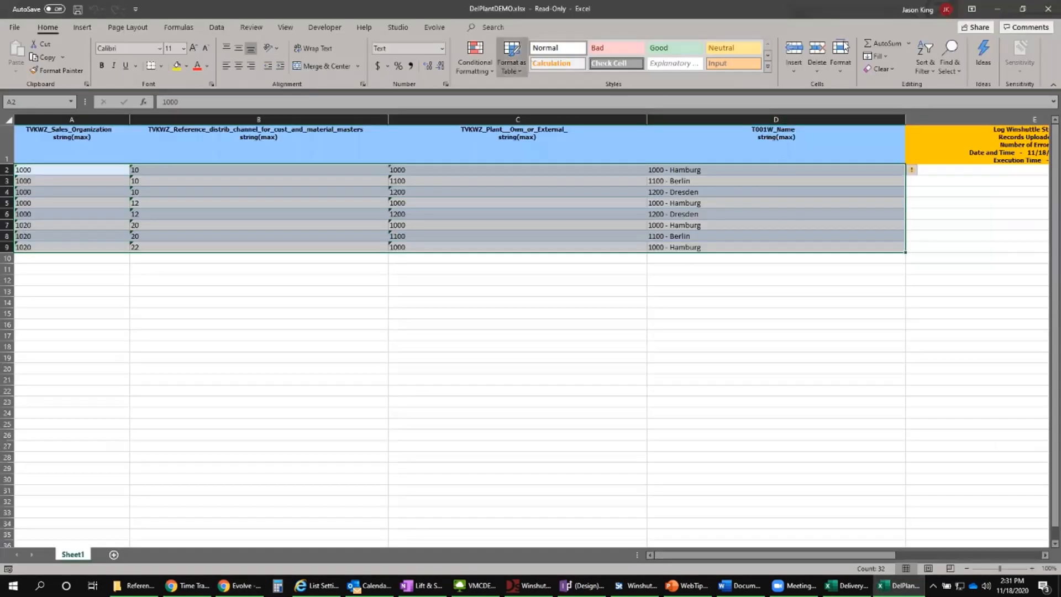
click(1048, 9)
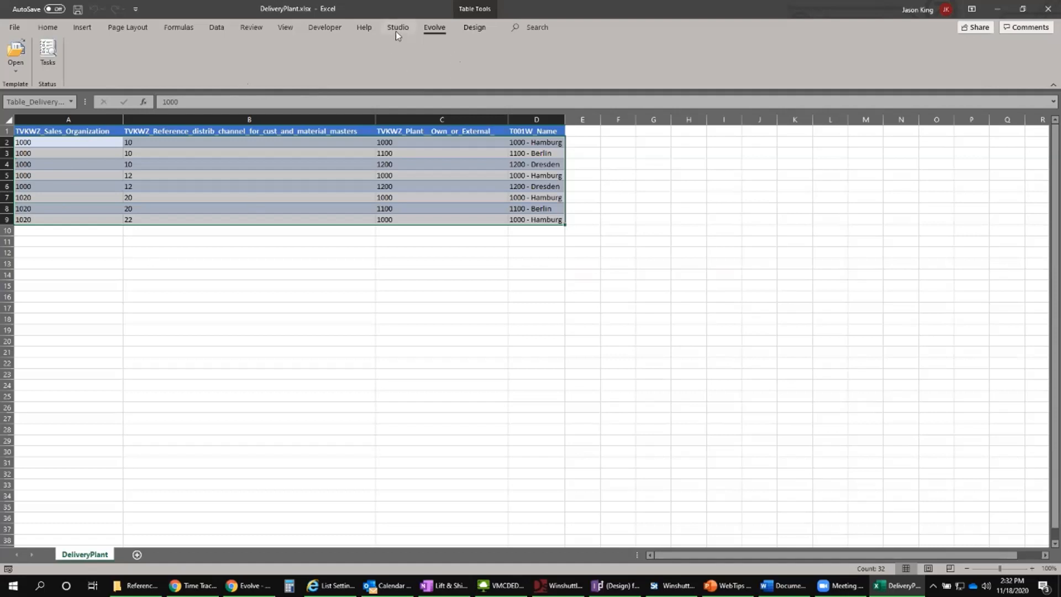
click(19, 72)
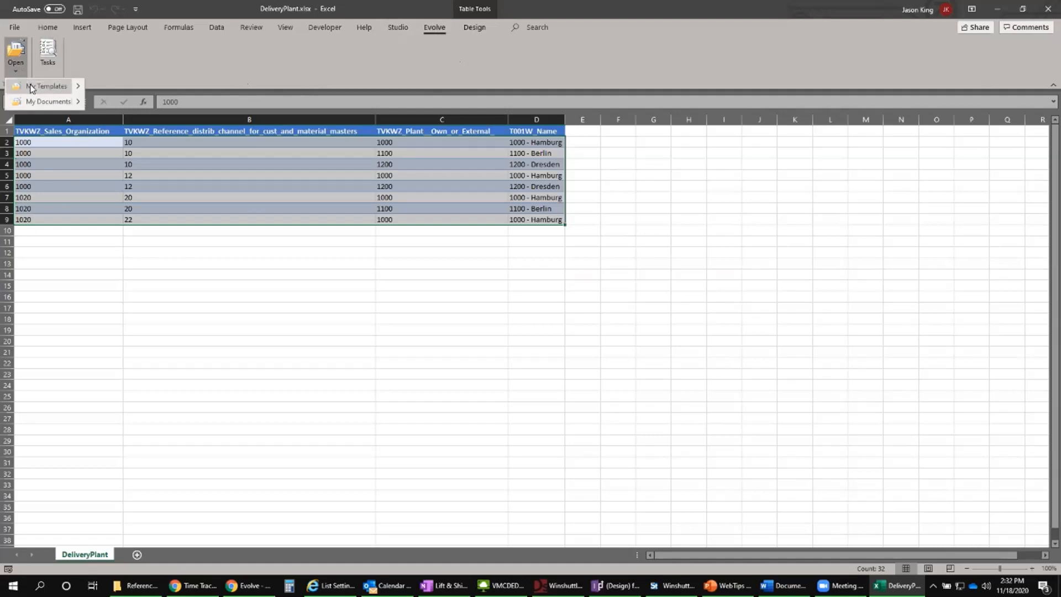
click(32, 89)
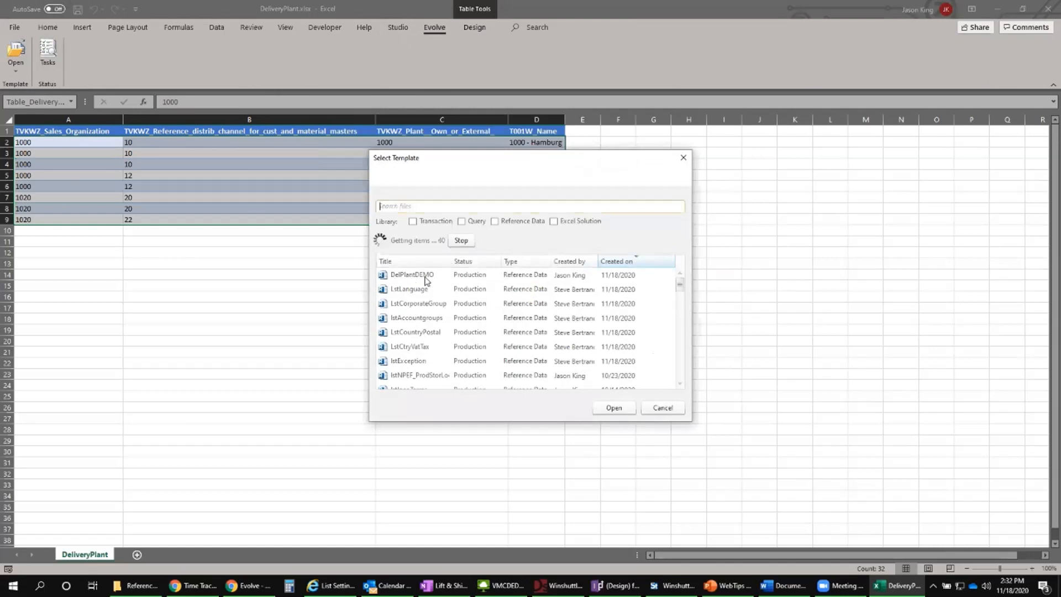
double_click(409, 271)
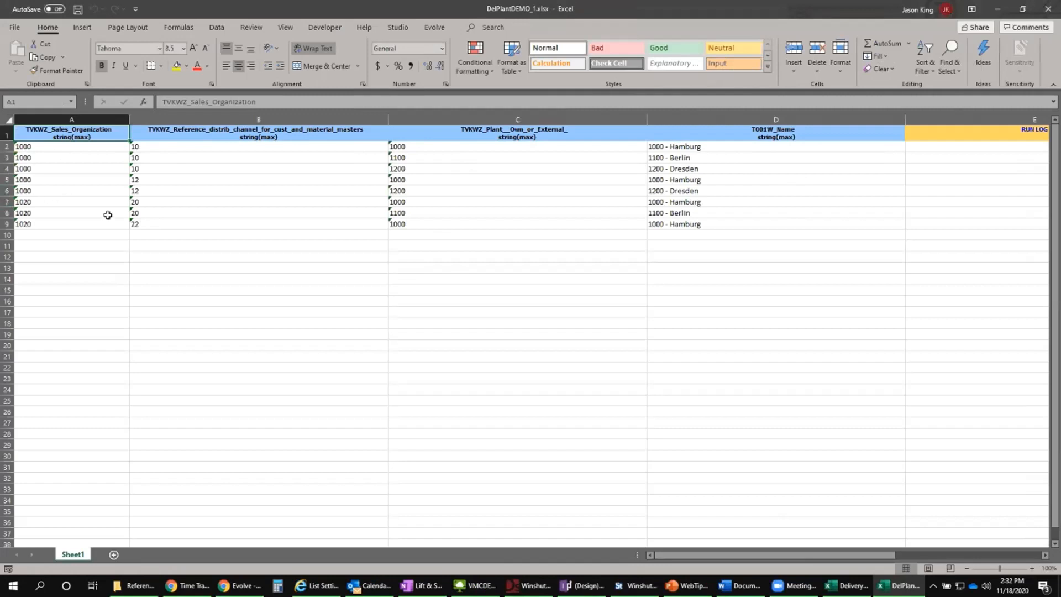
- In row 9, set the reference distribution channel to 24, the plant to 1200 and the T001W name to 1200 - Hamburg
click(158, 226)
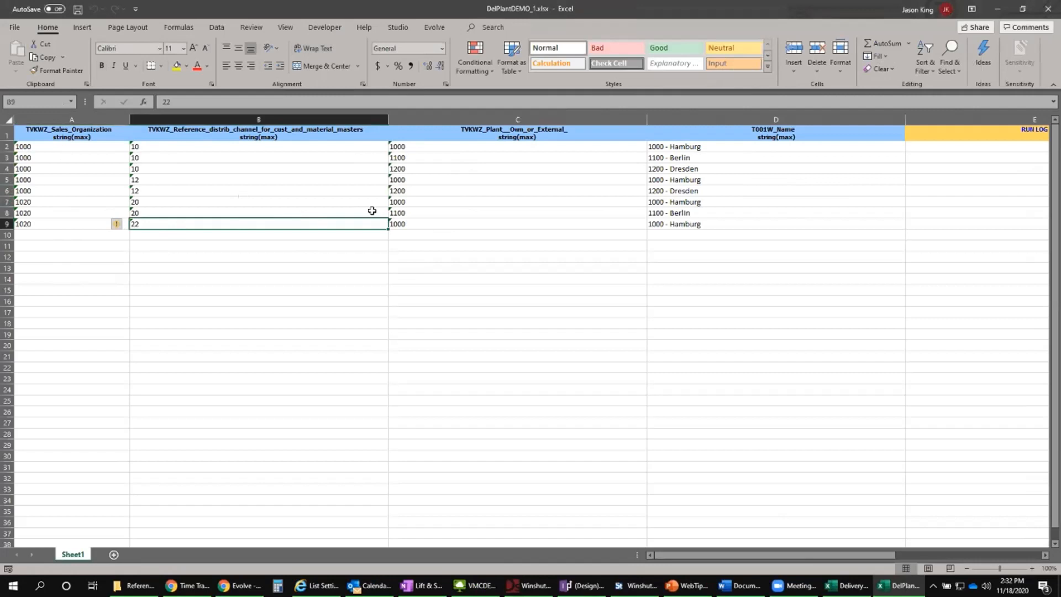
text(2)
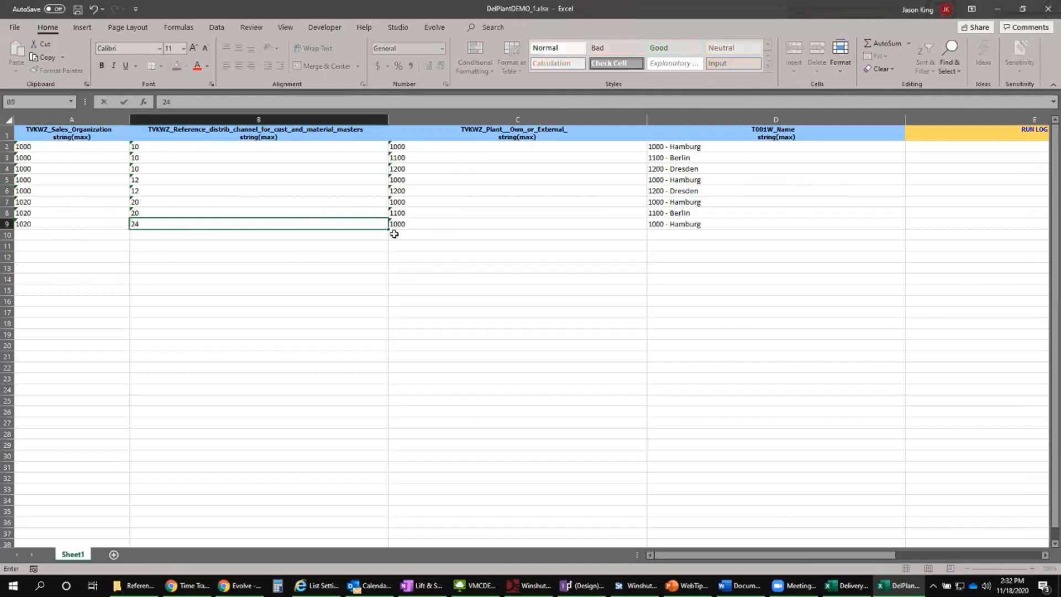
click(434, 222)
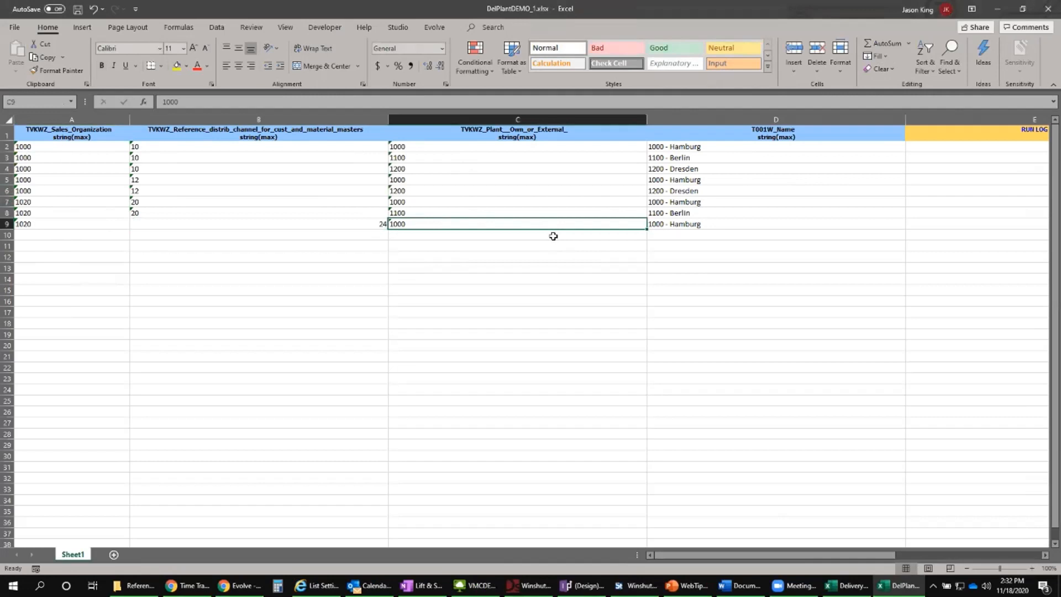
text(1200)
key(Tab)
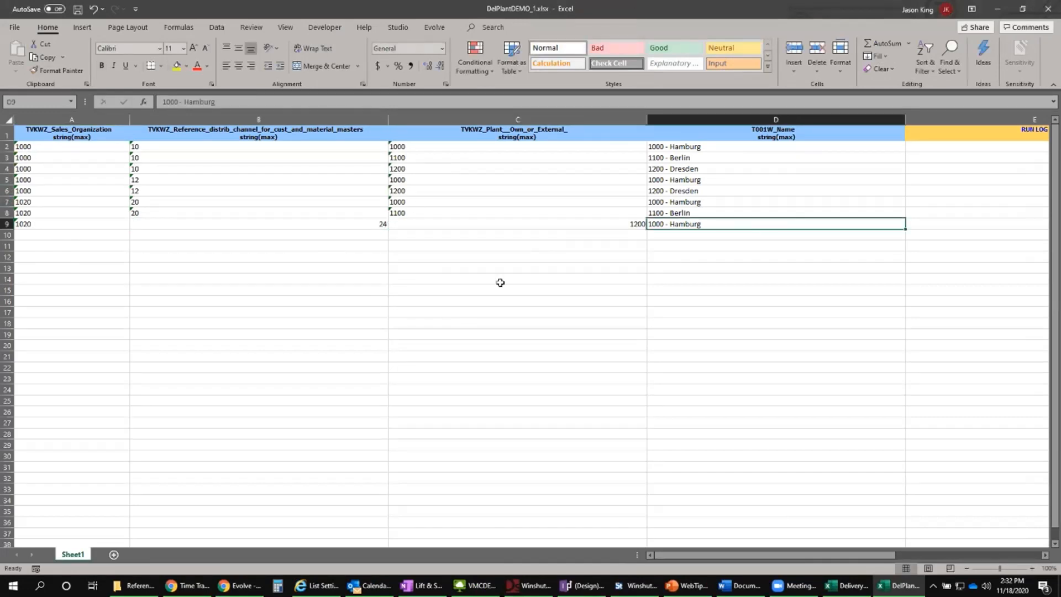
double_click(661, 223)
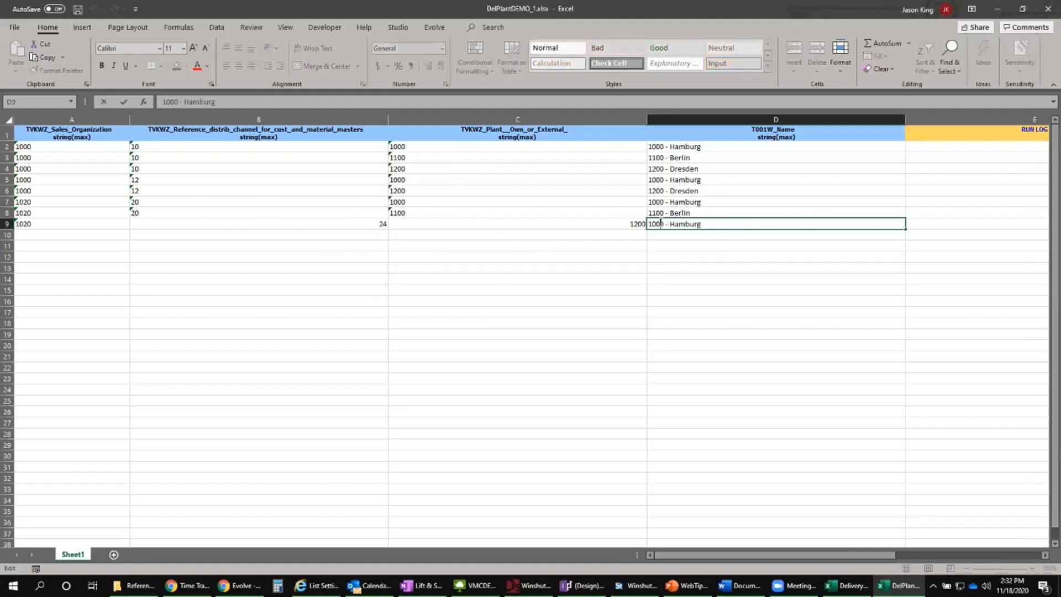
drag(652, 222, 654, 221)
text(2)
key(Tab)
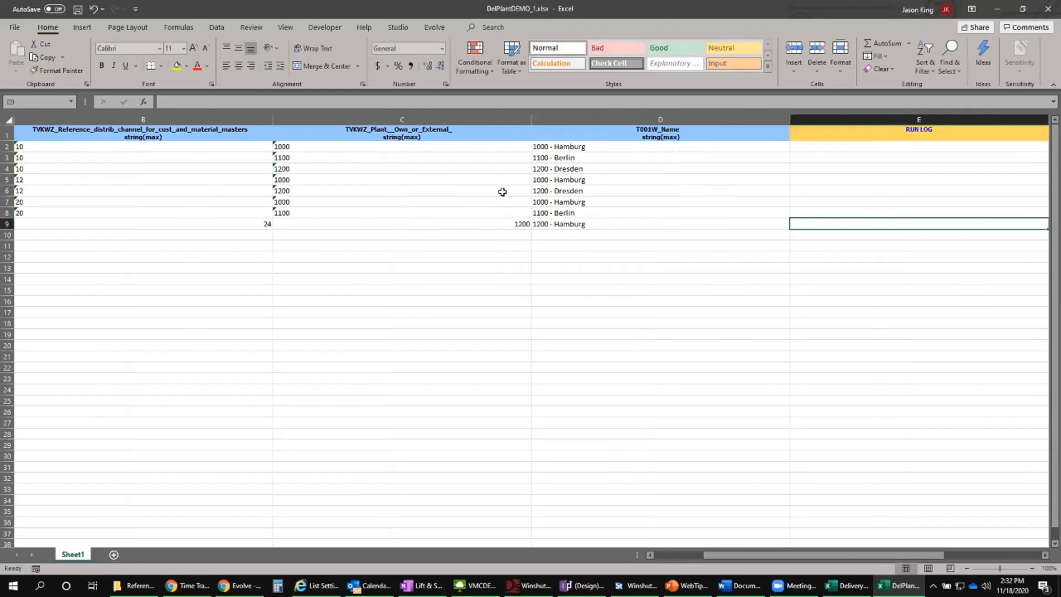
- Delete row 4, the 1200 - Dresden entry with distribution channel 10
click(287, 168)
drag(718, 554, 669, 555)
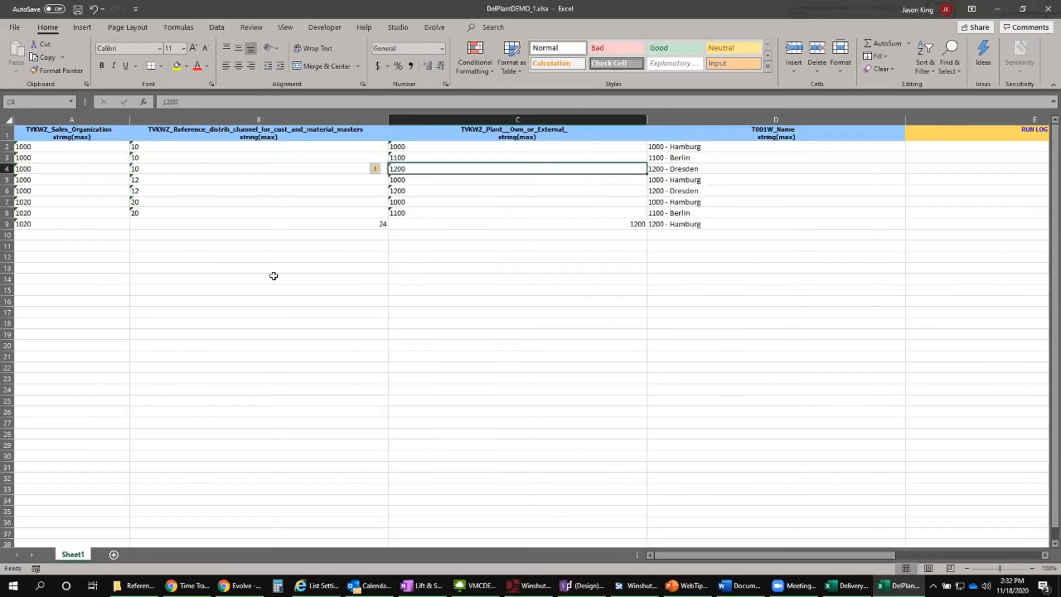
click(7, 169)
right_click(8, 168)
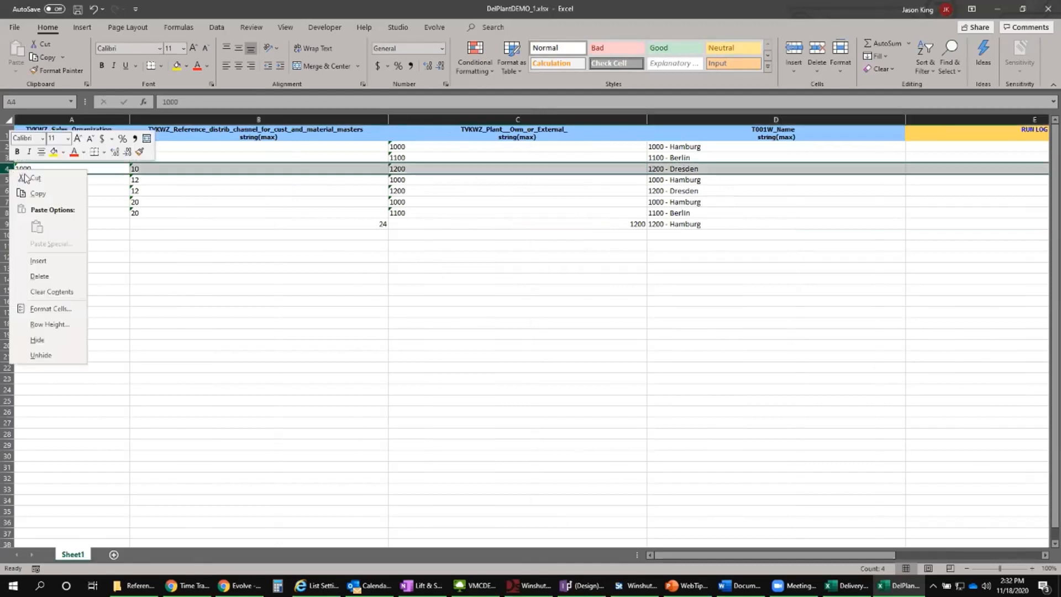
click(49, 277)
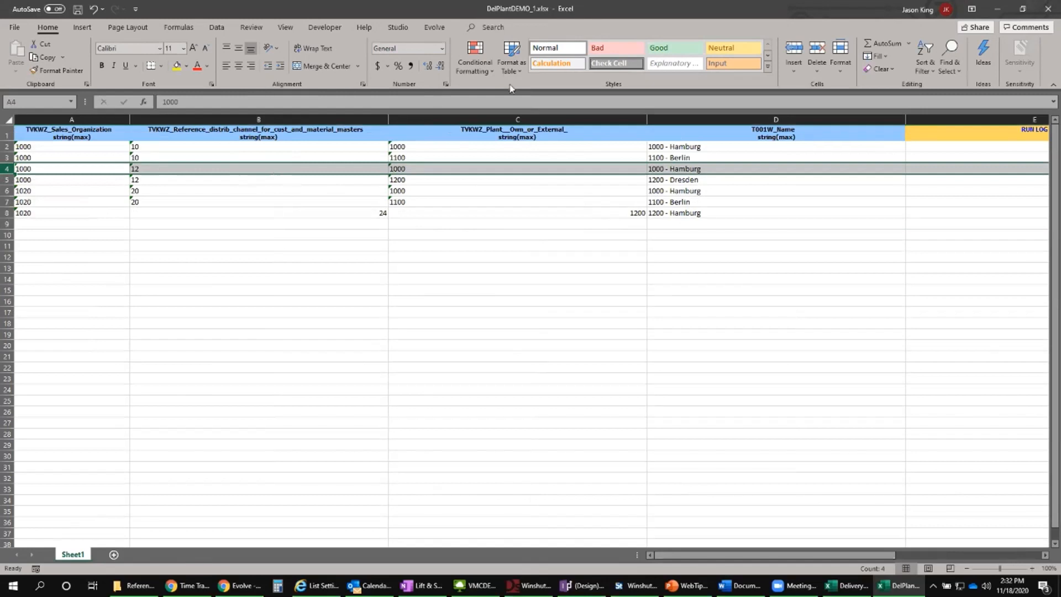
- Run the DelPlantDEMO upload in Studio, saving the file to the library as DelPlantDEMO_1, and dismiss the completion message
click(402, 29)
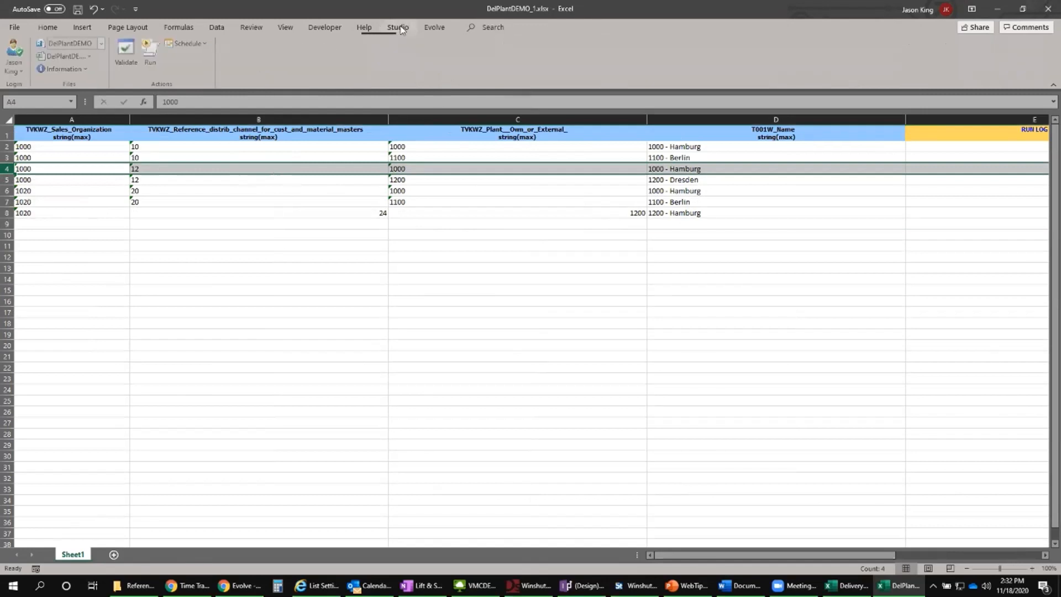
click(150, 55)
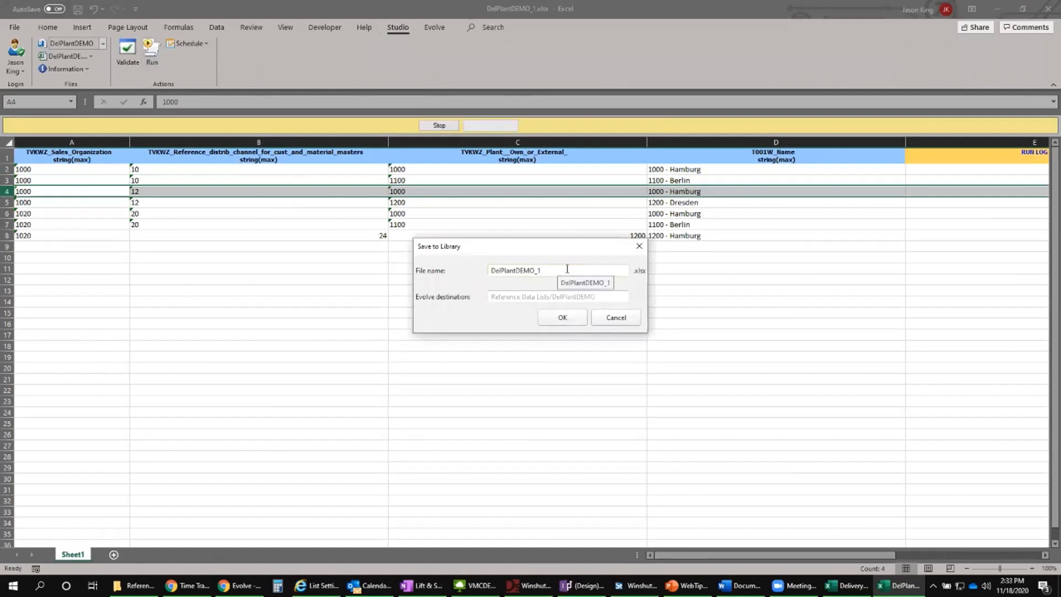
click(562, 318)
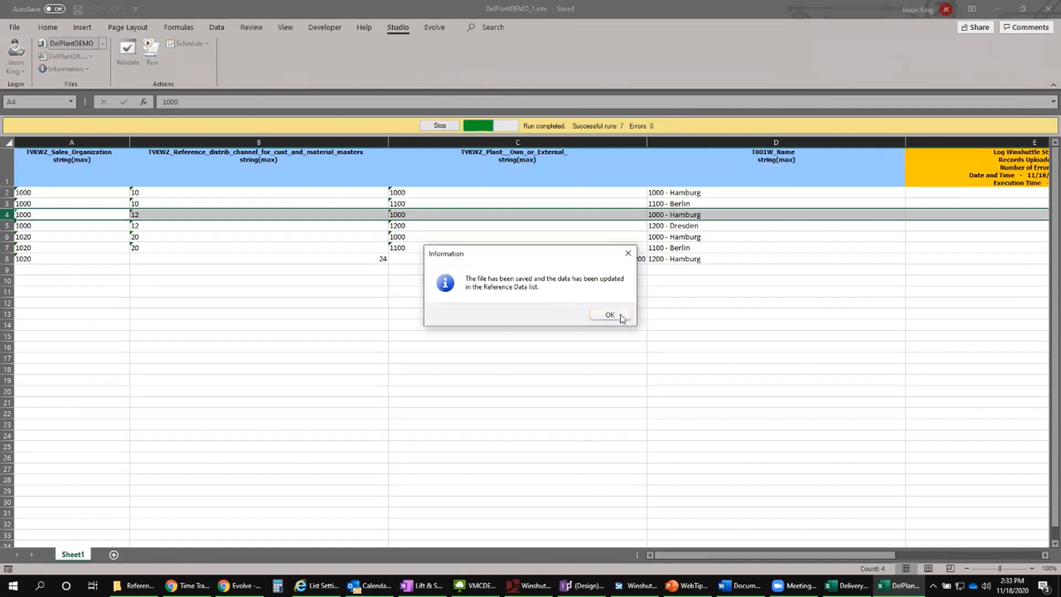
click(610, 314)
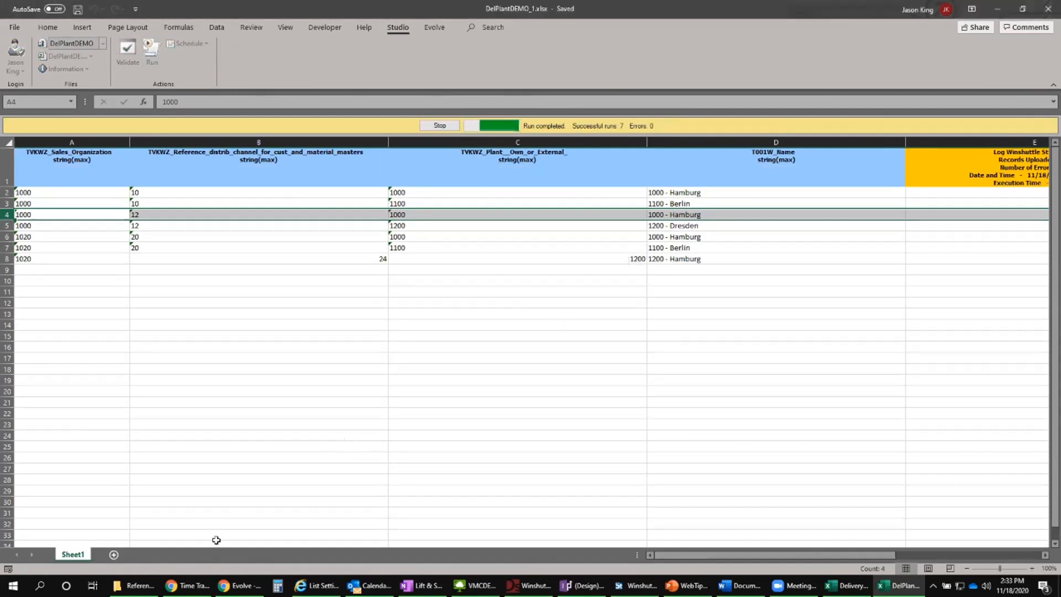
- Switch to Evolve, reopen the DelPlantDEMO reference data list to view its updated data, and glance at the source DeliveryPlant workbook
click(241, 585)
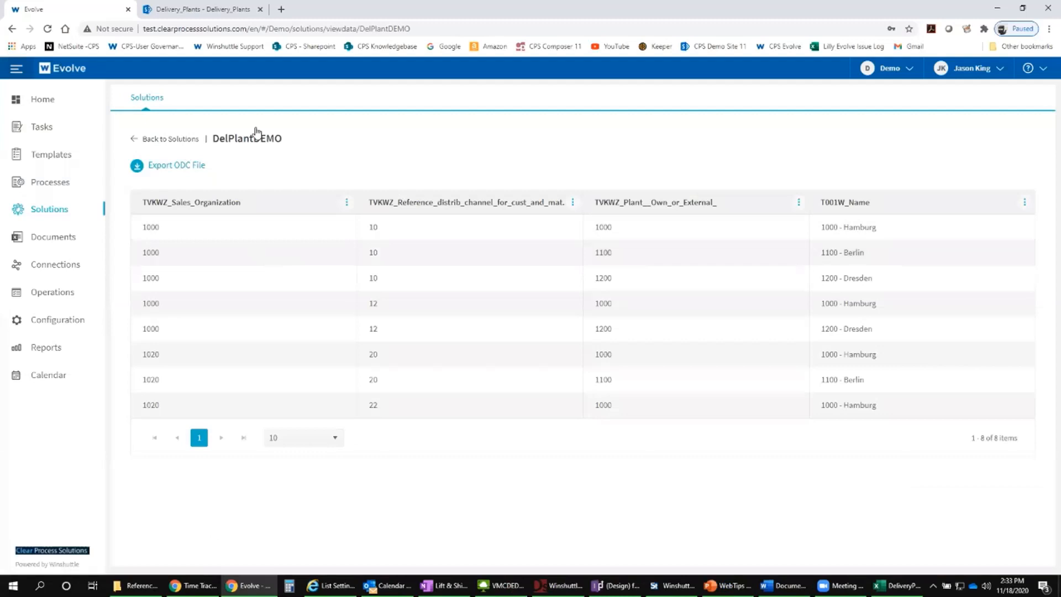
click(172, 140)
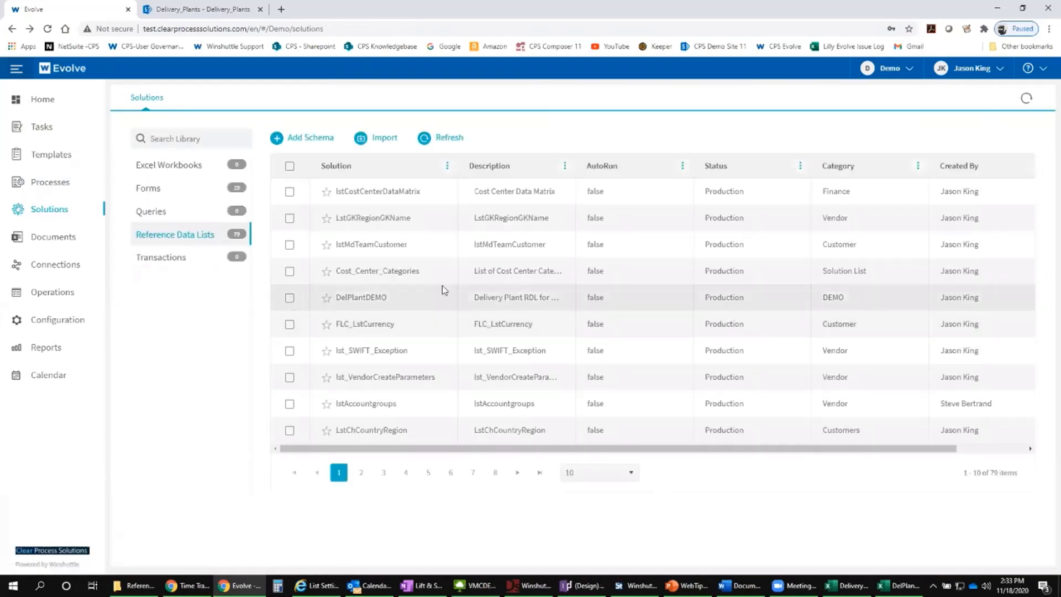
click(442, 290)
click(631, 145)
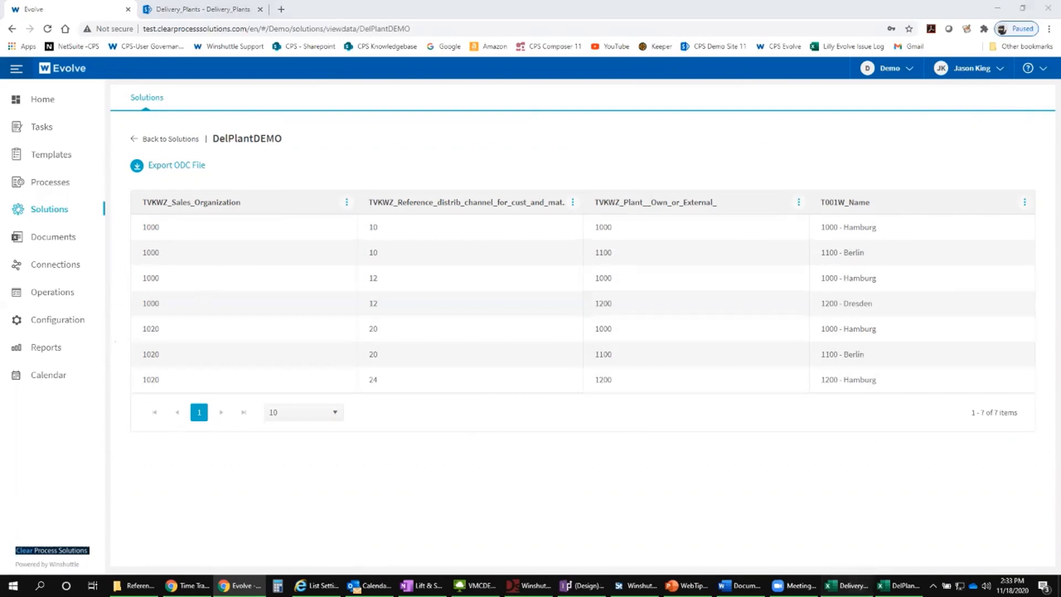
click(847, 585)
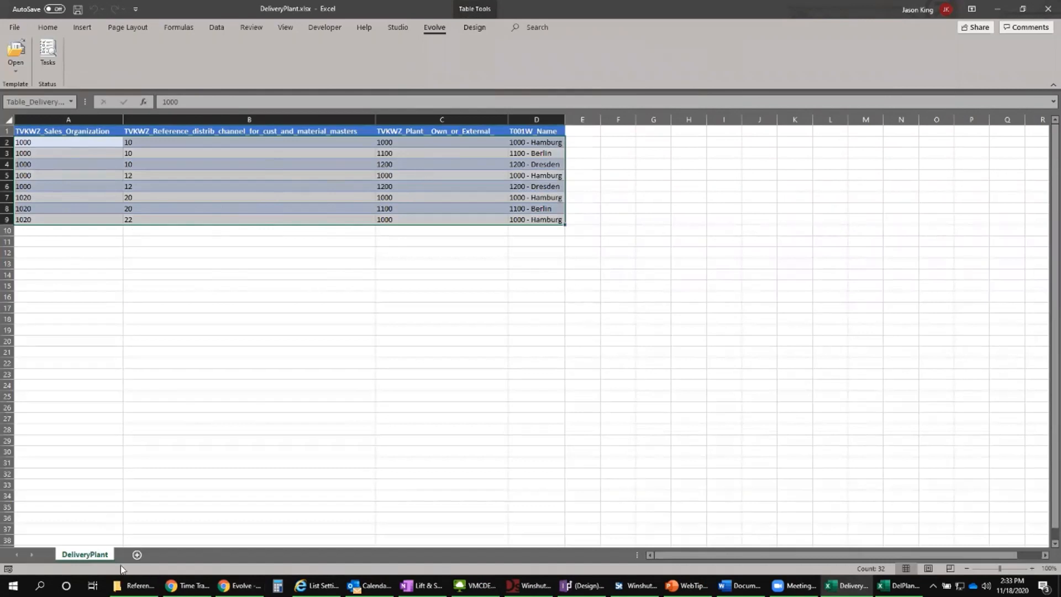
click(239, 585)
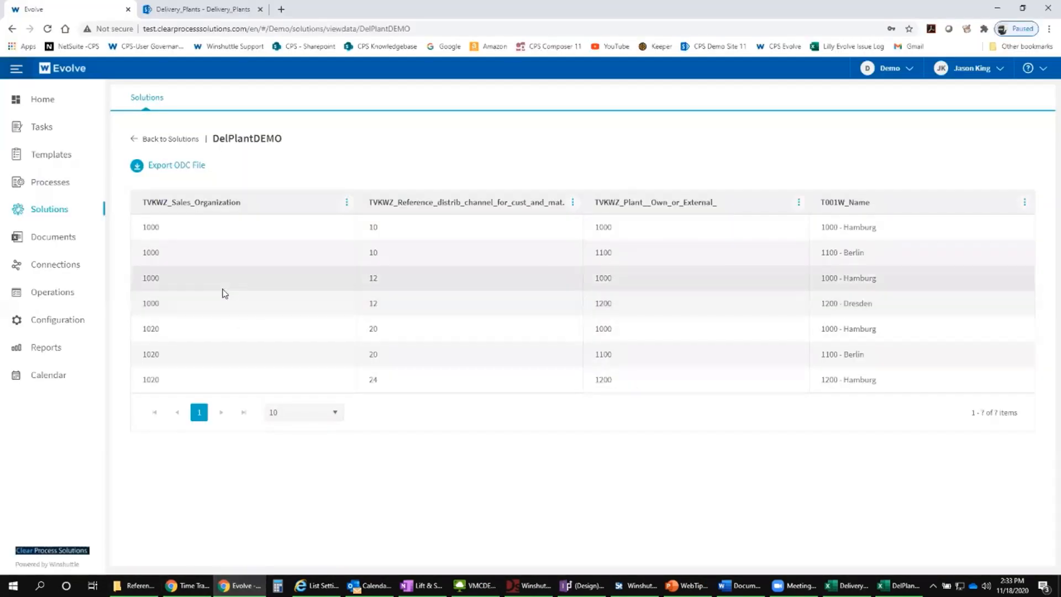
- Start a new reference data list schema named CreateDemo with category DEMO and description CreateDemo, and proceed to schema creation
click(54, 213)
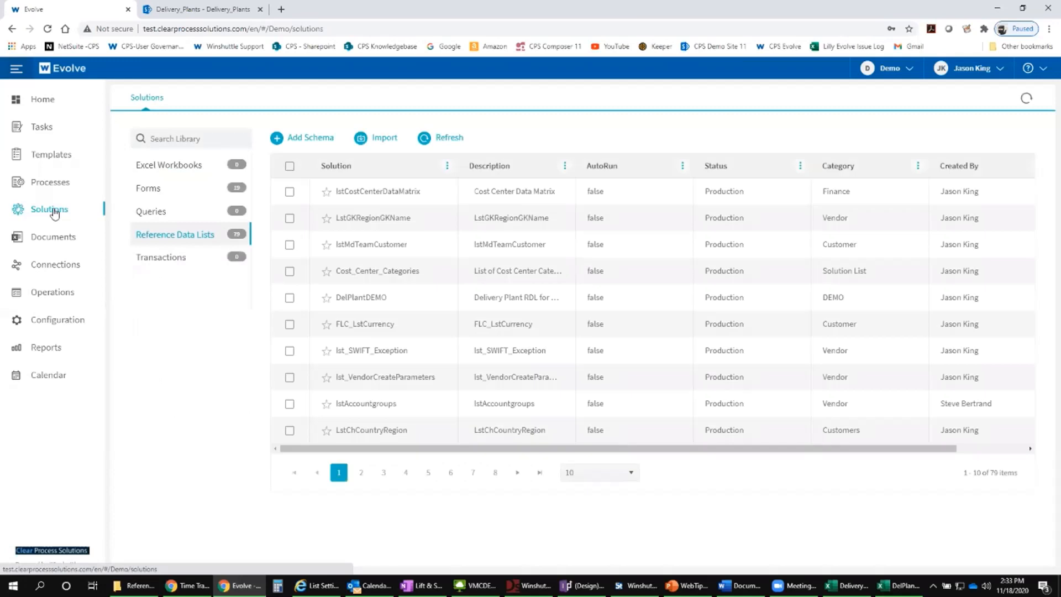
click(314, 141)
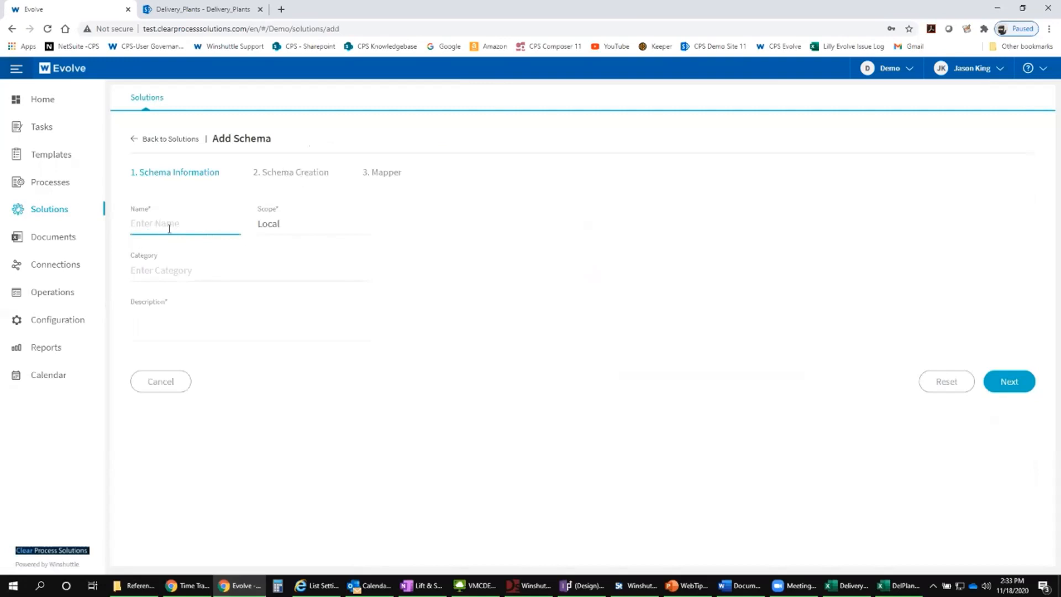
text(CreateDemo)
click(174, 277)
text(DEMO)
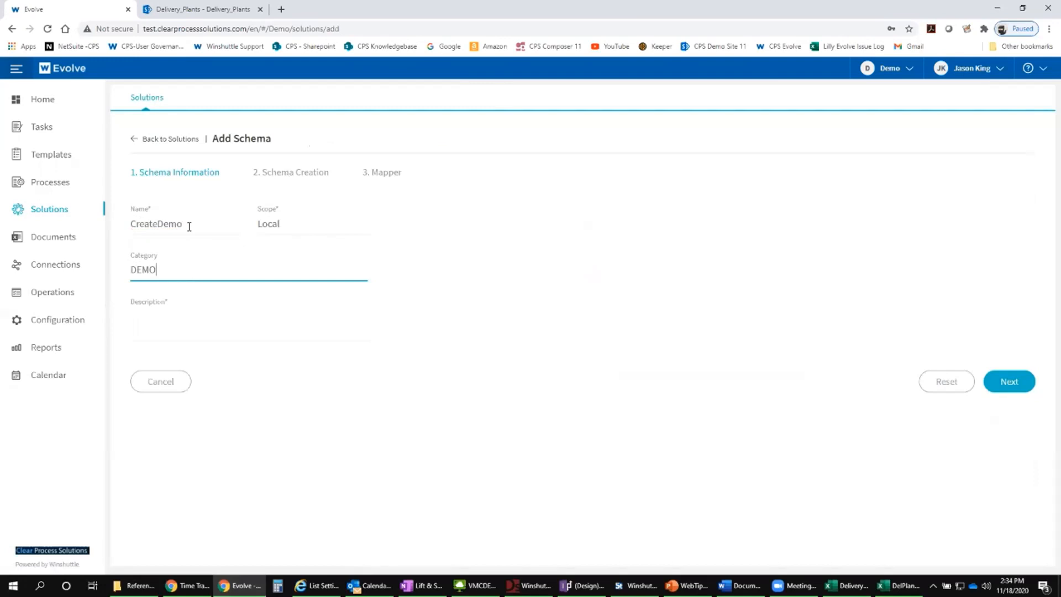
drag(189, 226, 134, 230)
key(ctrl+c)
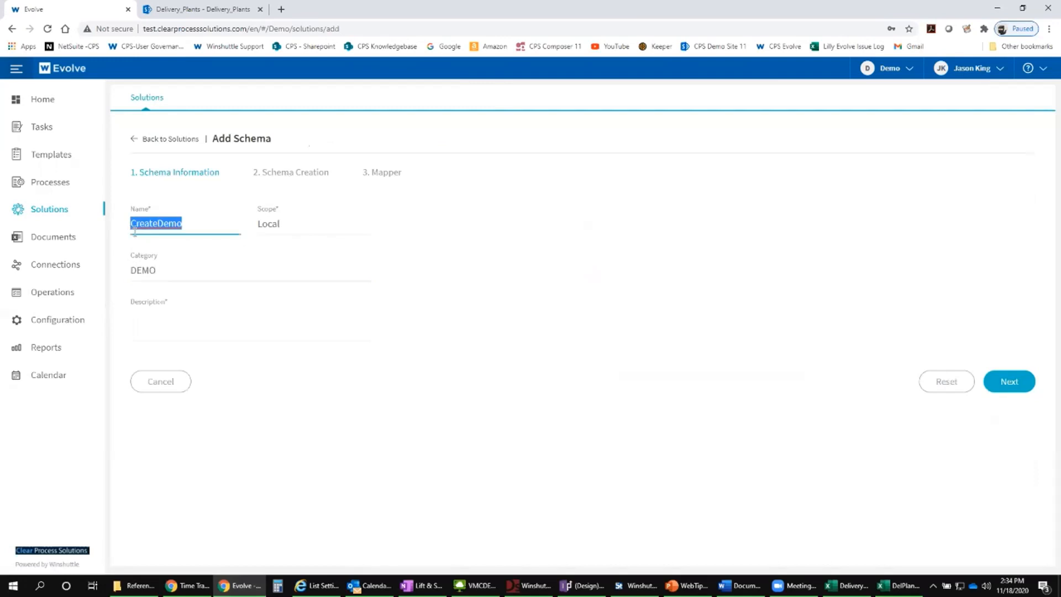
click(170, 327)
key(ctrl+v)
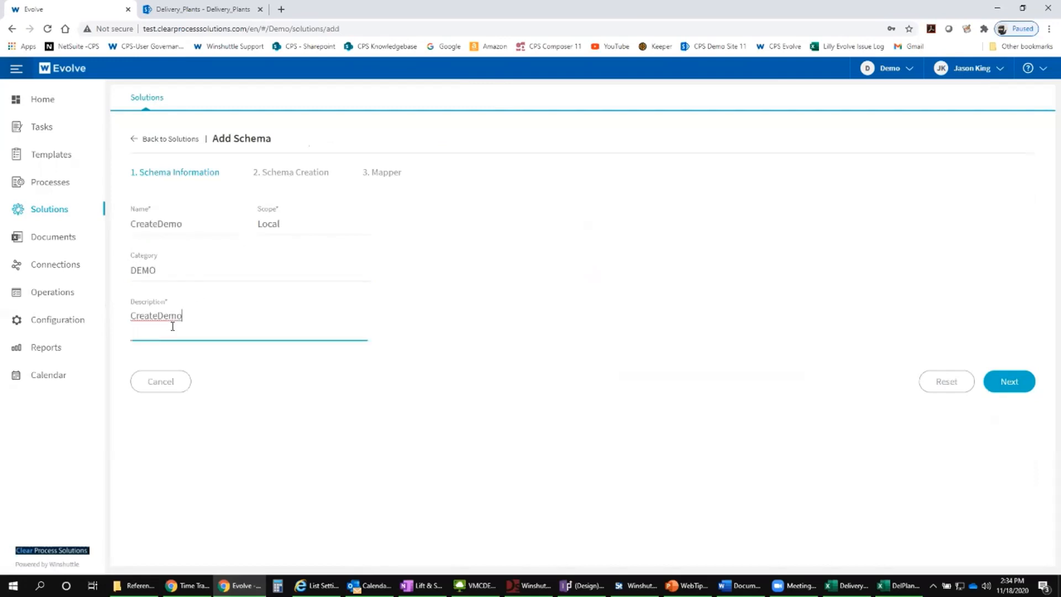
click(1010, 382)
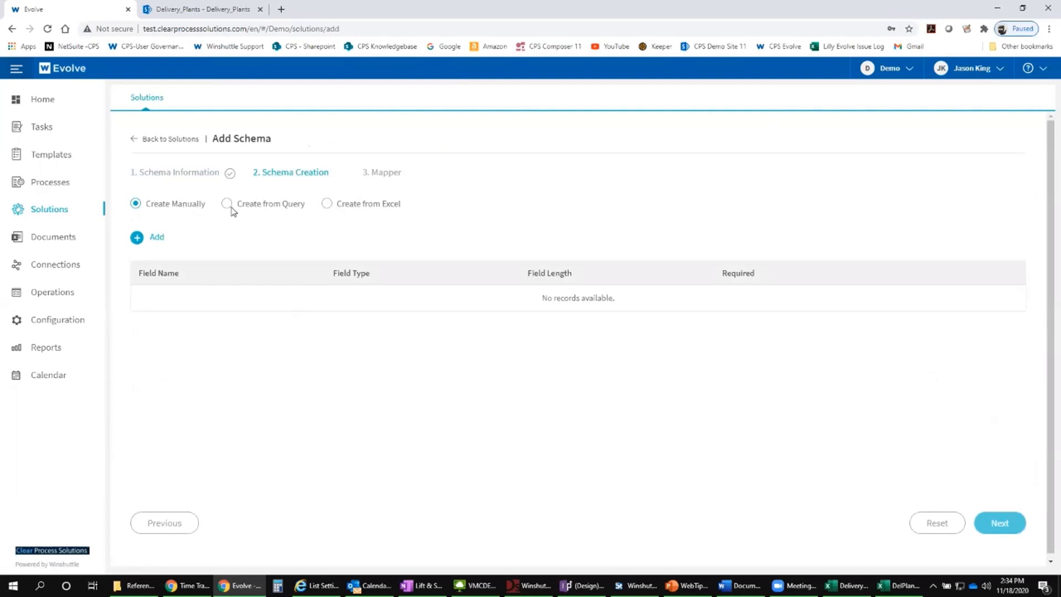
- Manually add a field named Field1 of type string(max) to the schema
click(158, 237)
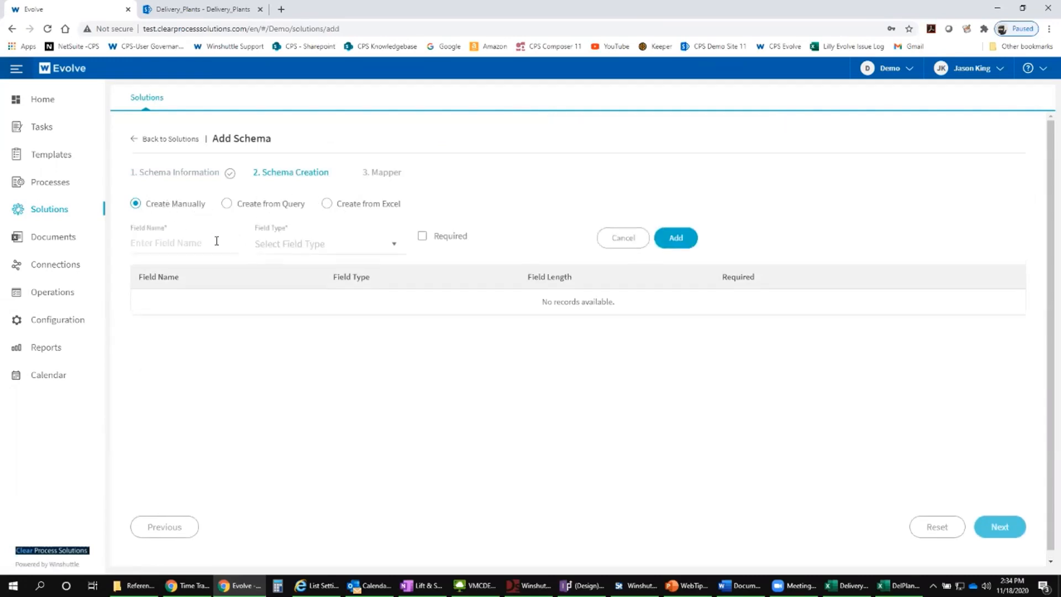
click(194, 245)
text(Field1)
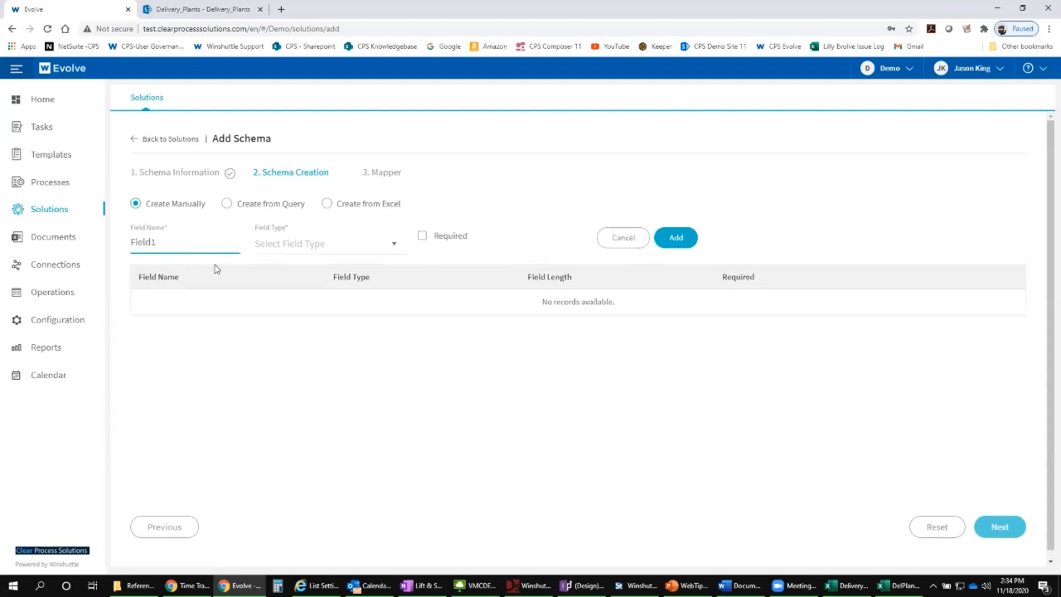
click(393, 247)
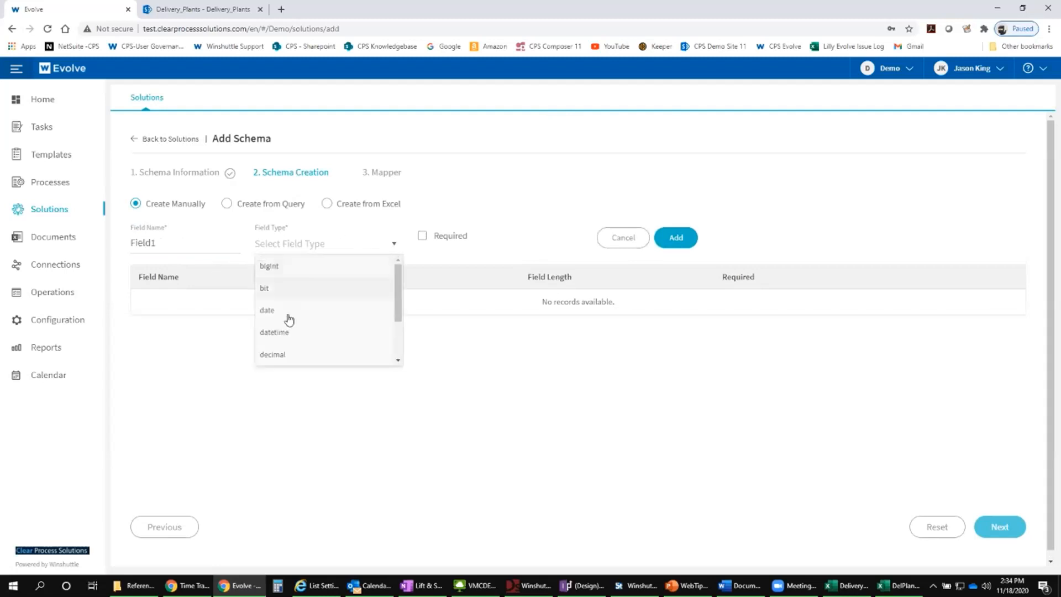
scroll(291, 351, down, 2)
click(284, 359)
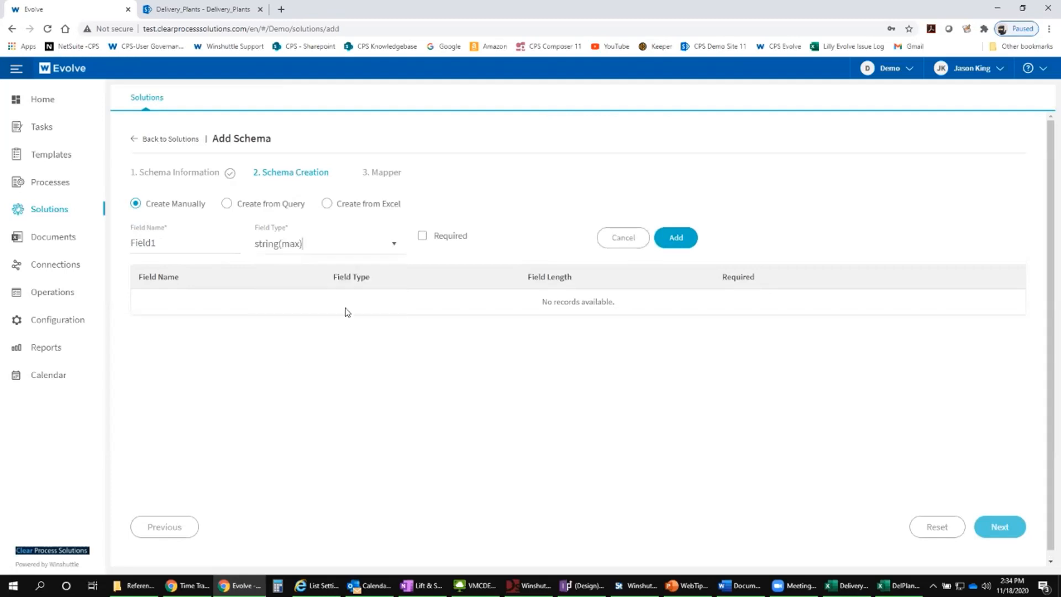
click(675, 250)
- Add a second schema field named Field2 of type string(max)
click(176, 248)
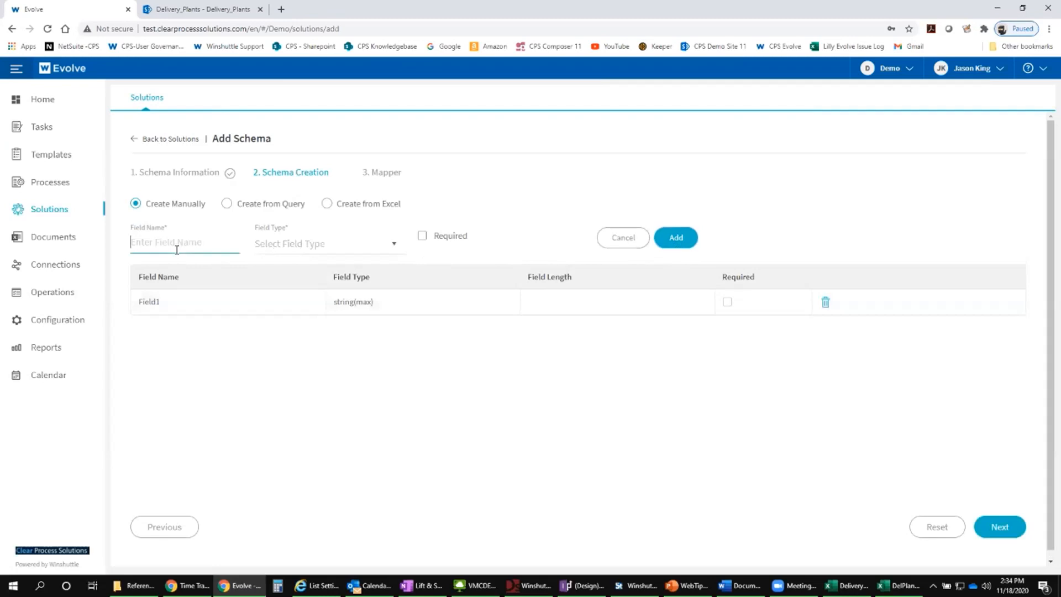
text(Field2)
click(293, 245)
click(393, 245)
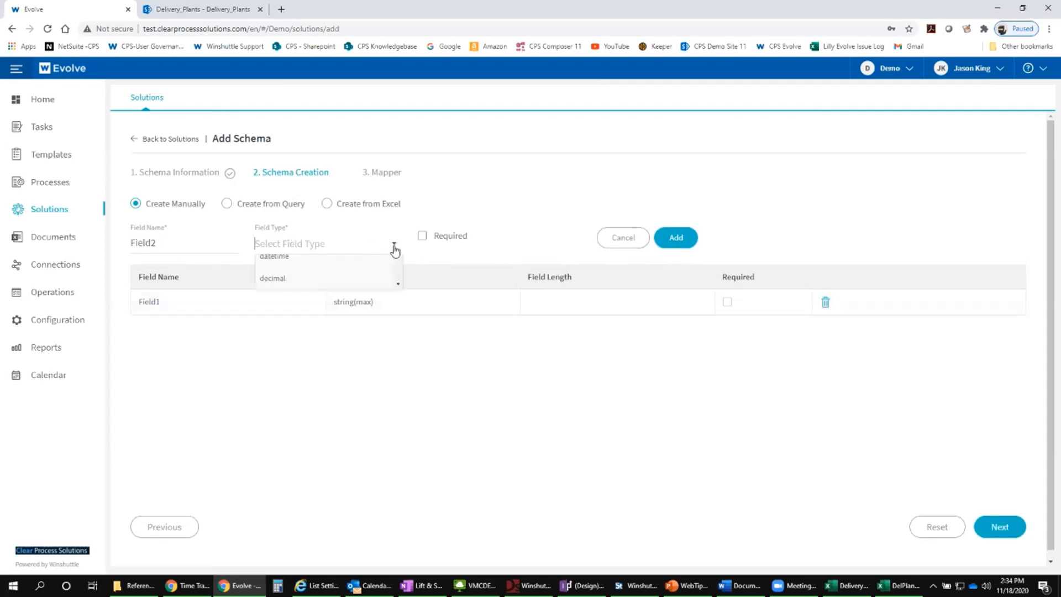
scroll(291, 348, down, 2)
click(288, 357)
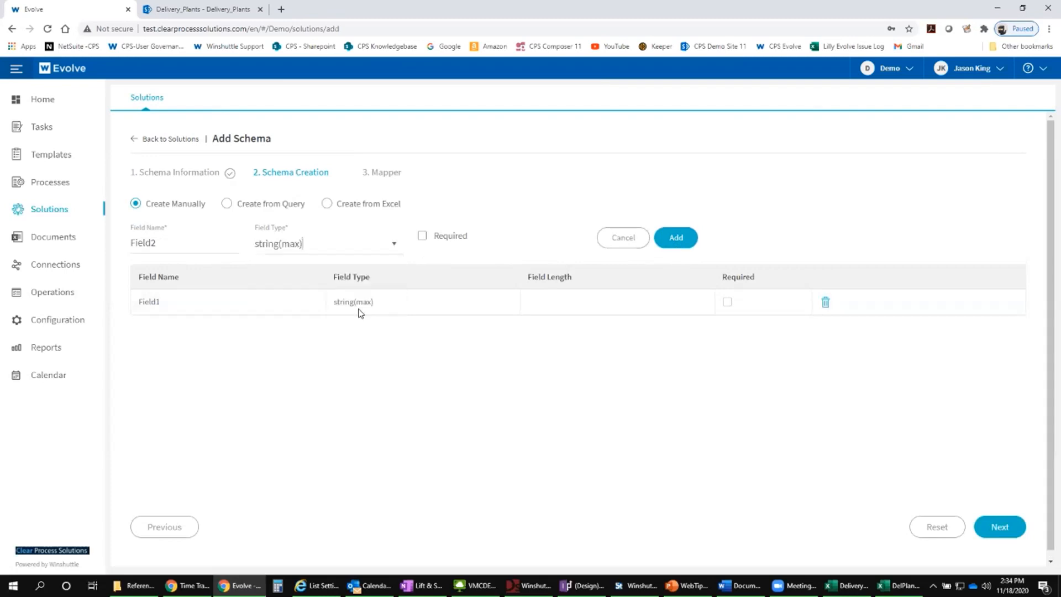
click(672, 240)
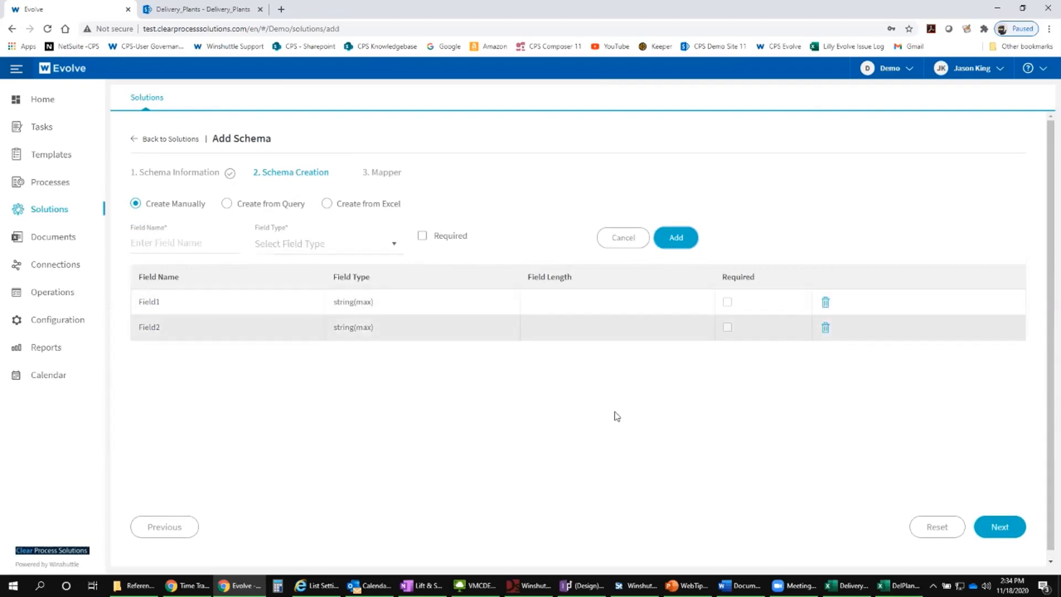
- Submit the schema with Field1 mapped to column A and Field2 to column B, and select CreateDemo among the reference data lists
click(1001, 527)
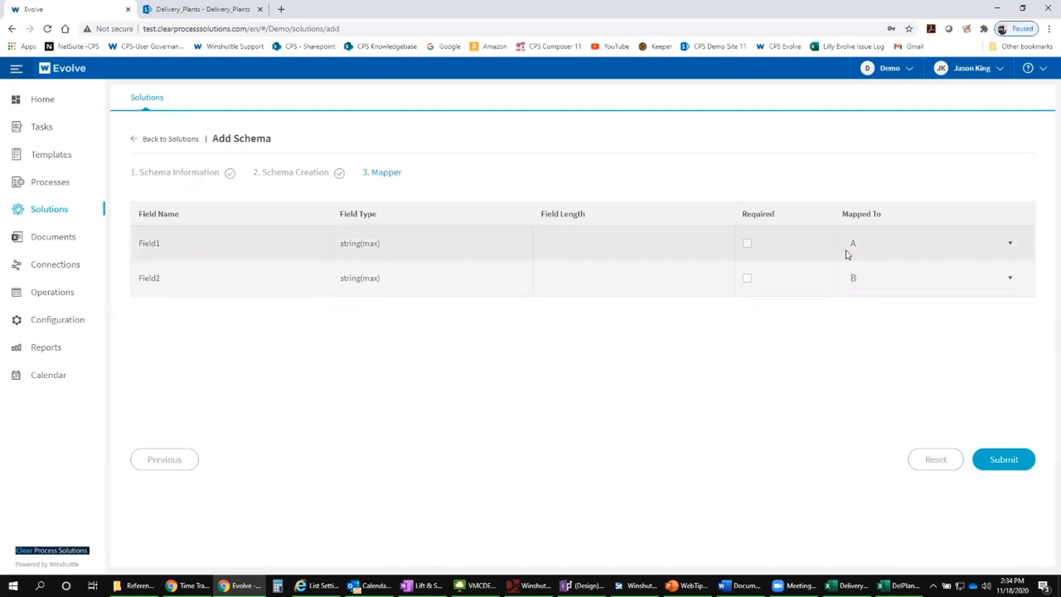
click(997, 466)
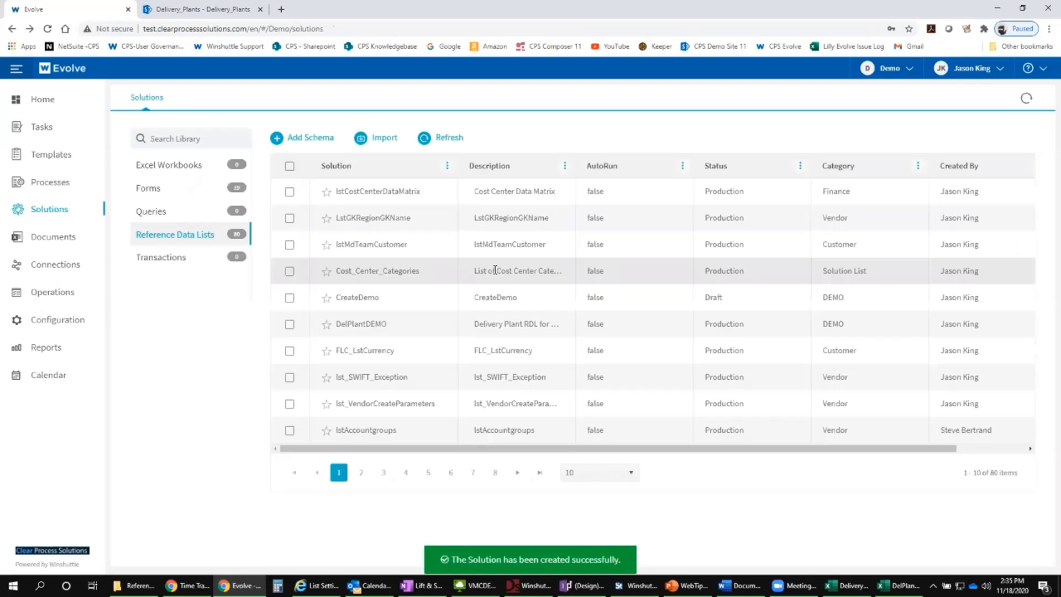
click(291, 299)
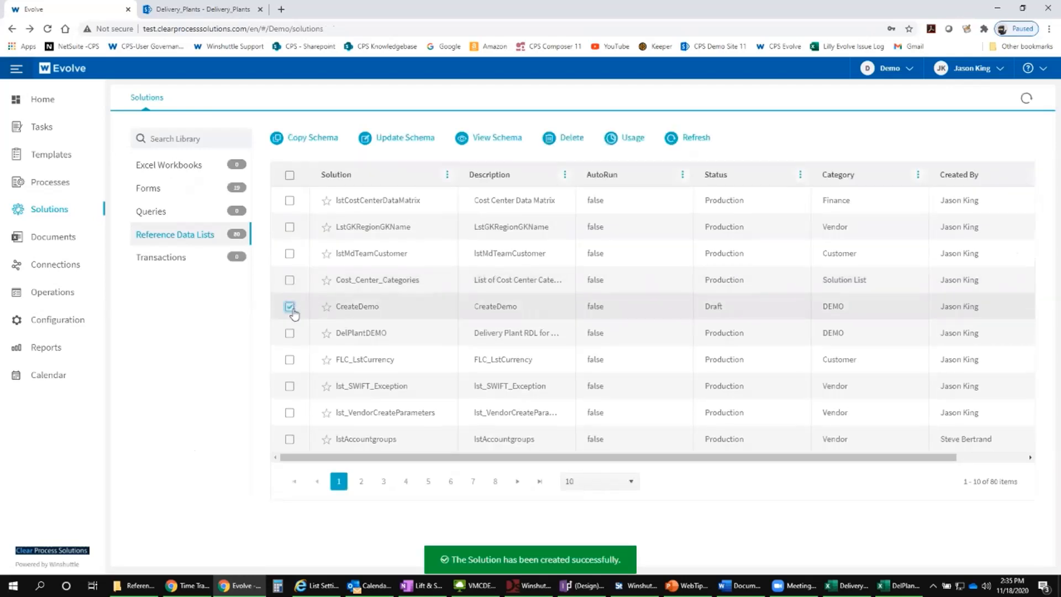
- Publish the draft CreateDemo reference data list schema without publishing a template
click(289, 306)
drag(483, 448, 626, 445)
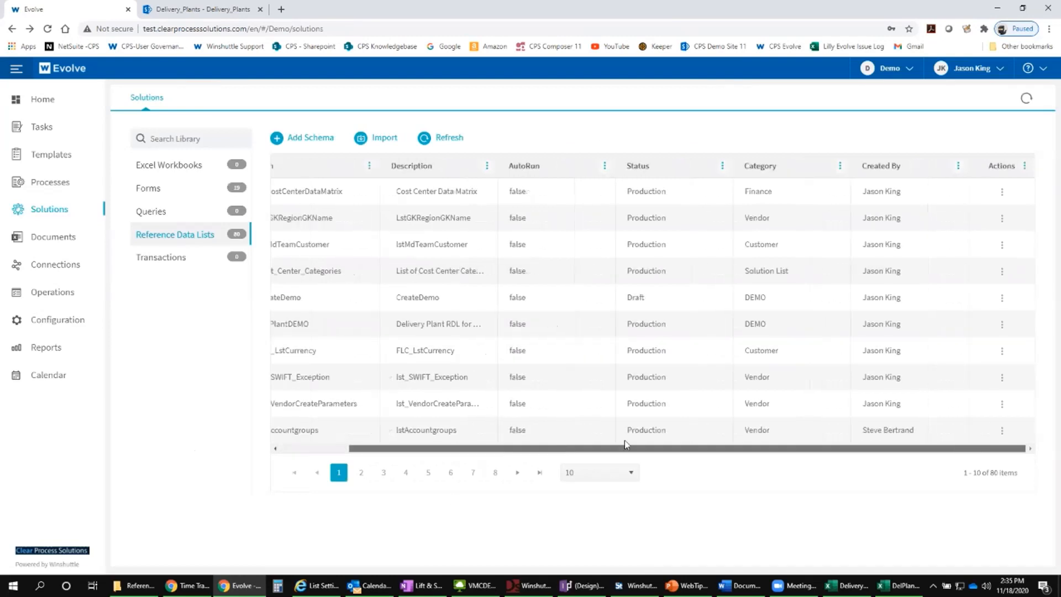
click(1002, 303)
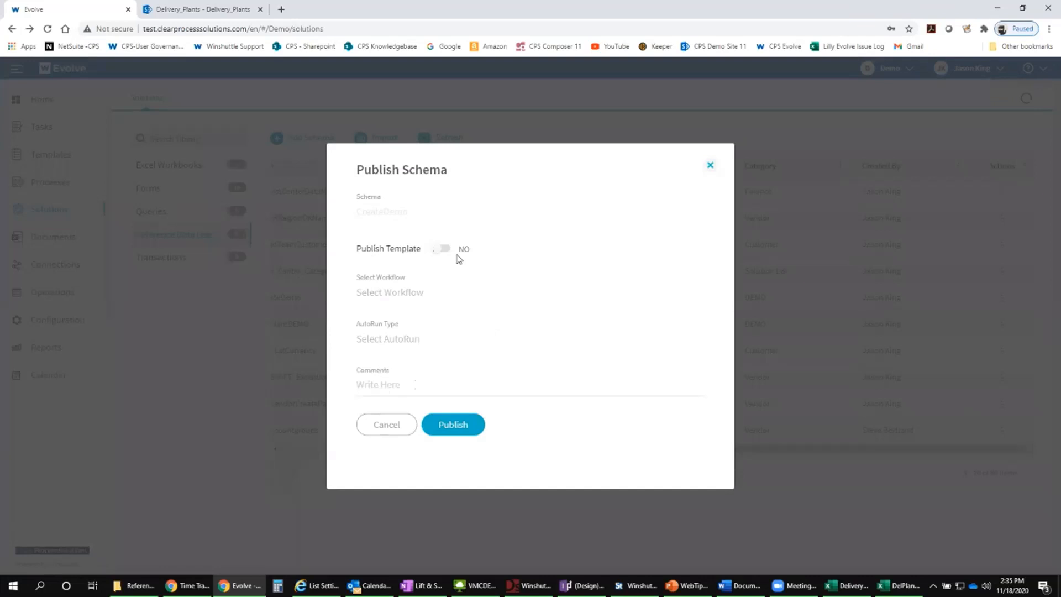
click(454, 429)
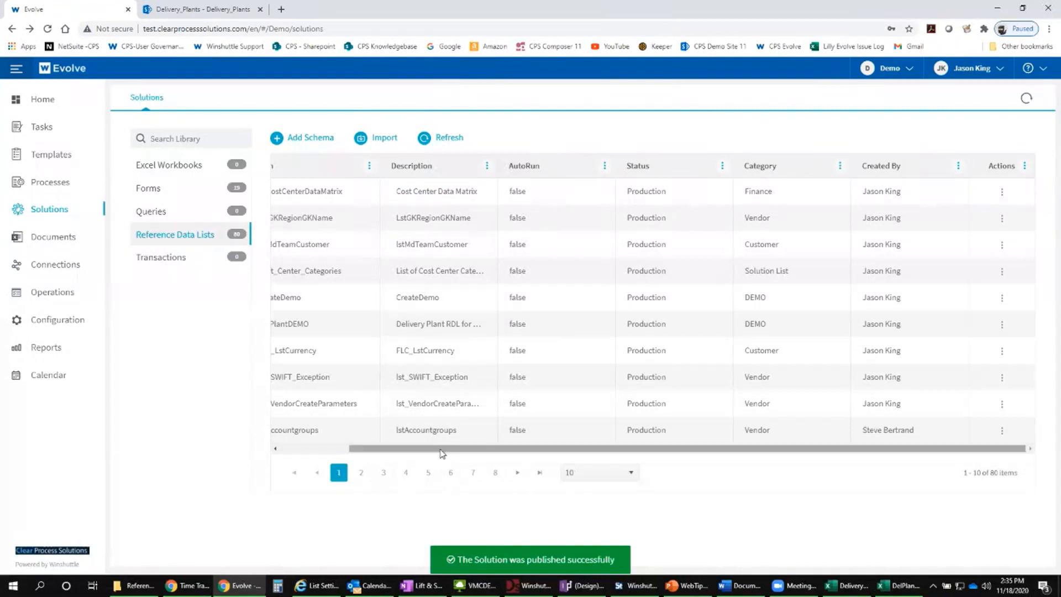
- Select the published CreateDemo reference data list and open its data for editing
drag(442, 453, 337, 456)
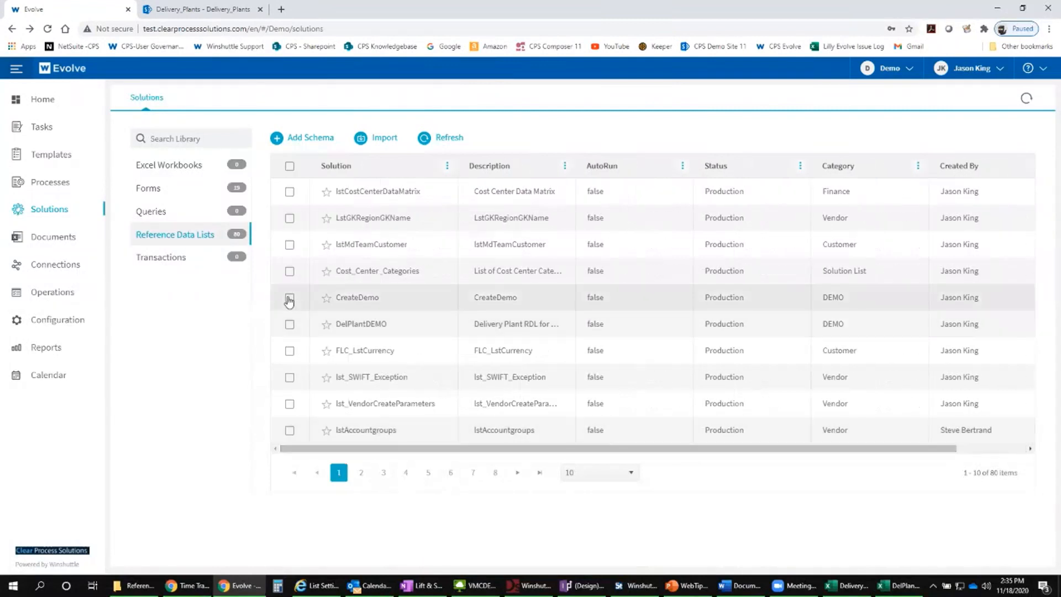
click(289, 299)
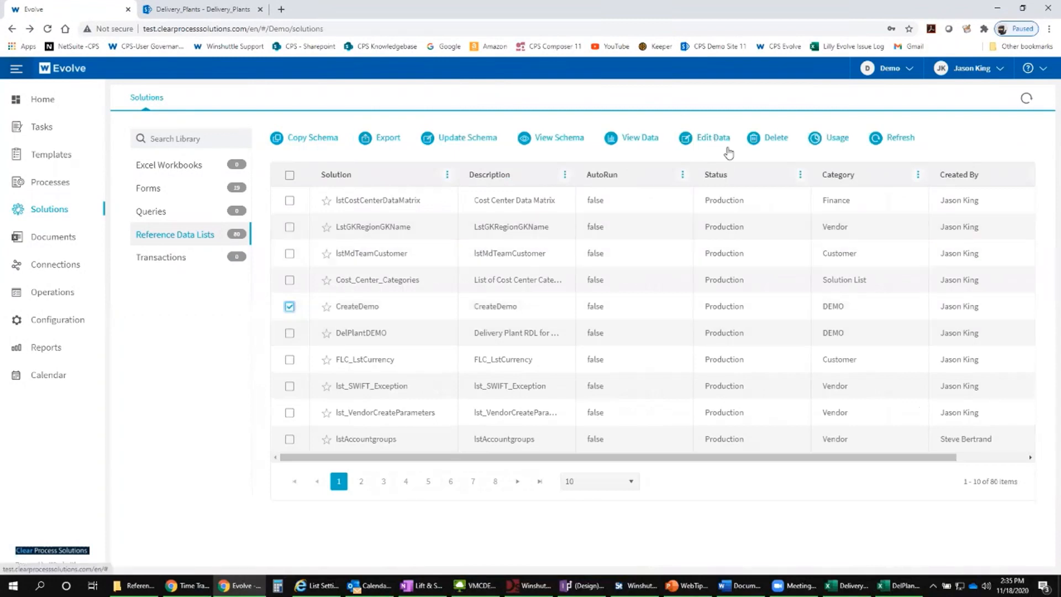
click(711, 142)
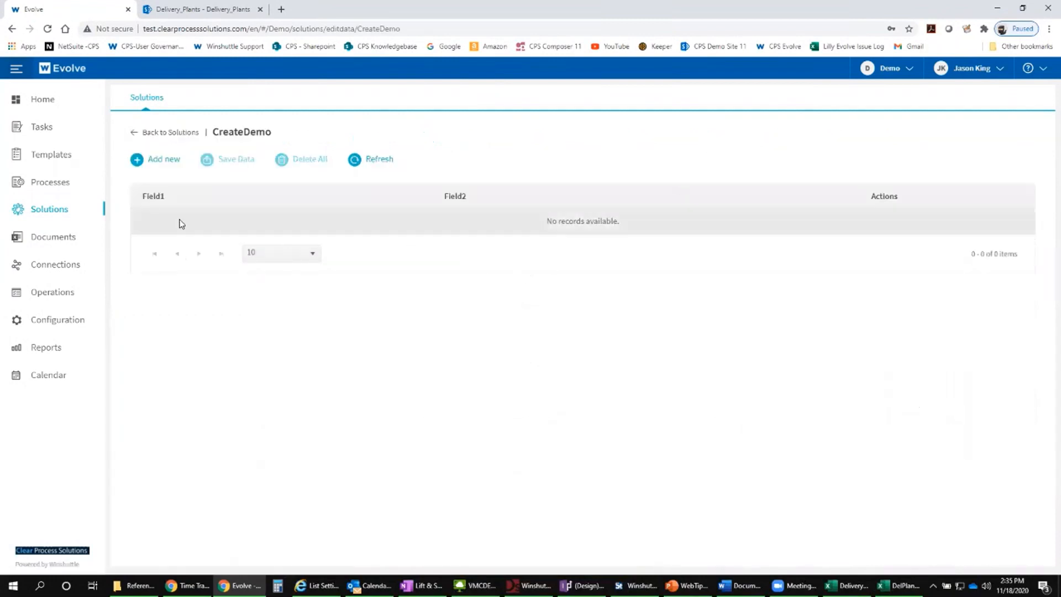
- Add a record to CreateDemo with Value1 in both Field1 and Field2
click(164, 164)
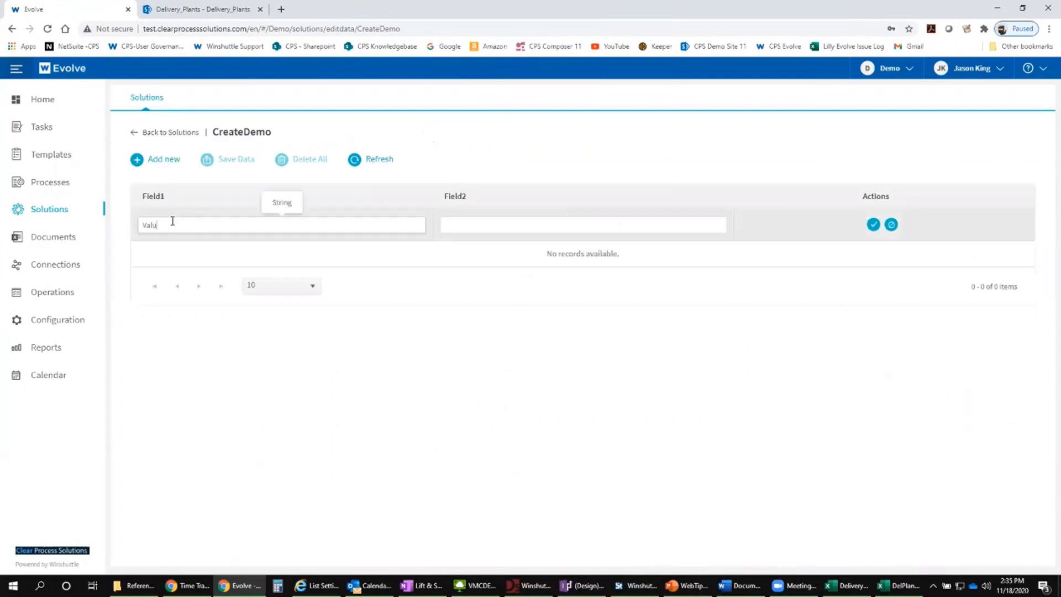
key(Tab)
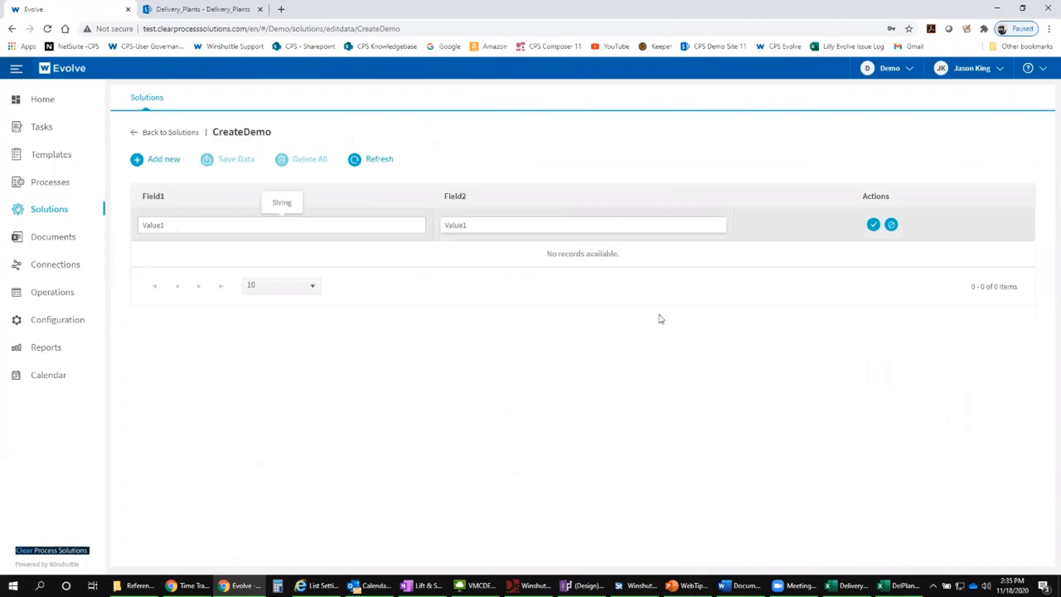
click(873, 224)
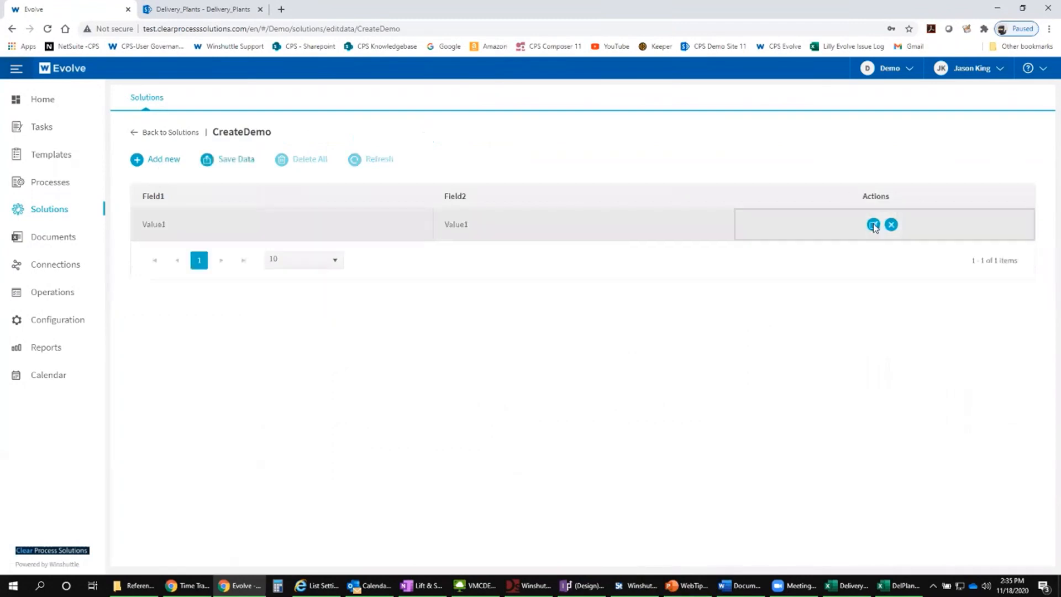
- Add a second CreateDemo record with Field1 set to Value 2 and Field2 set to Value2
click(157, 162)
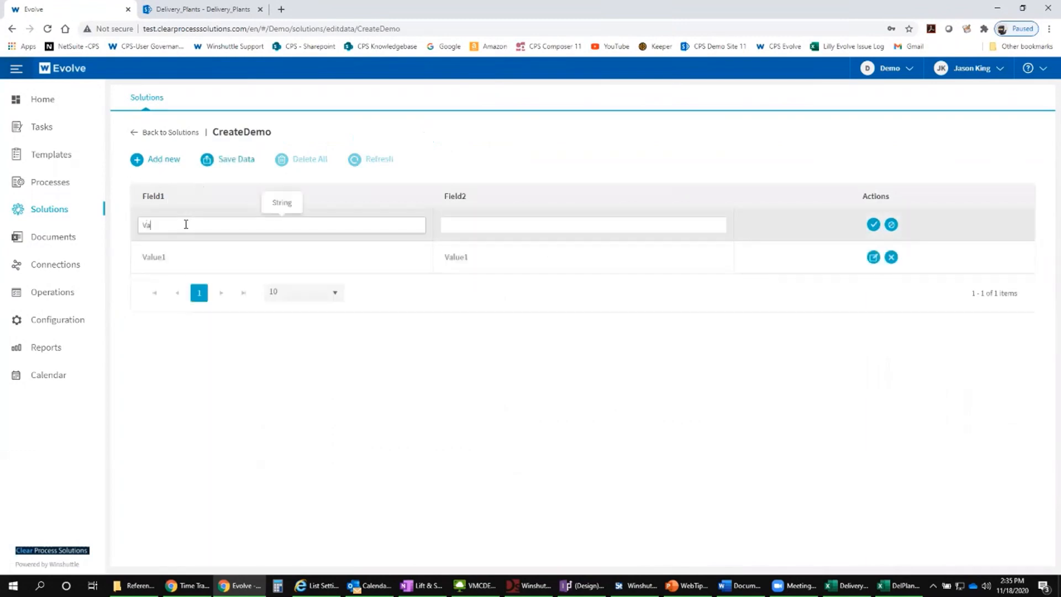
key(Tab)
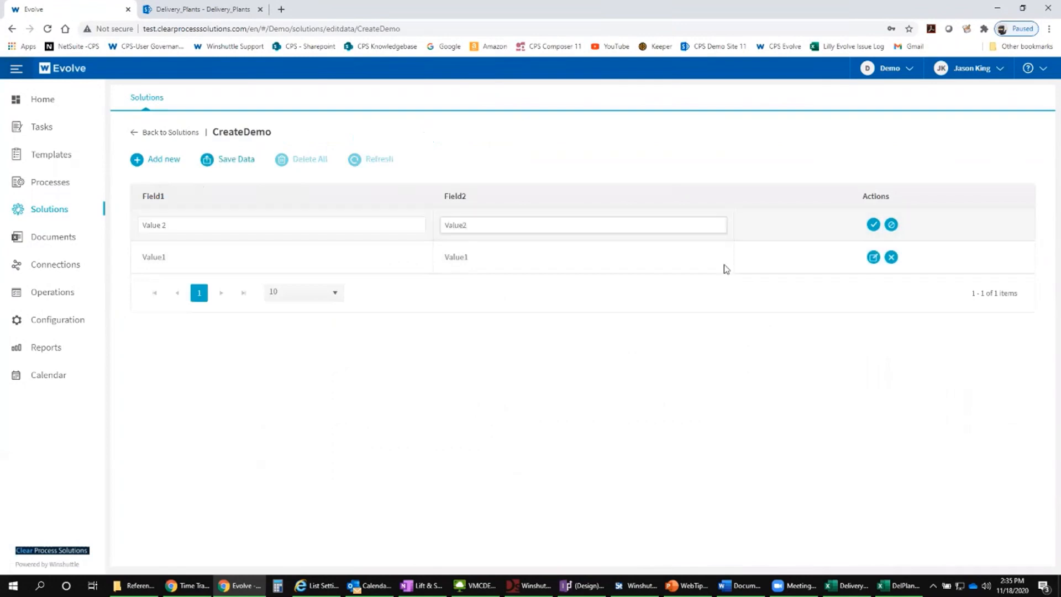
click(872, 225)
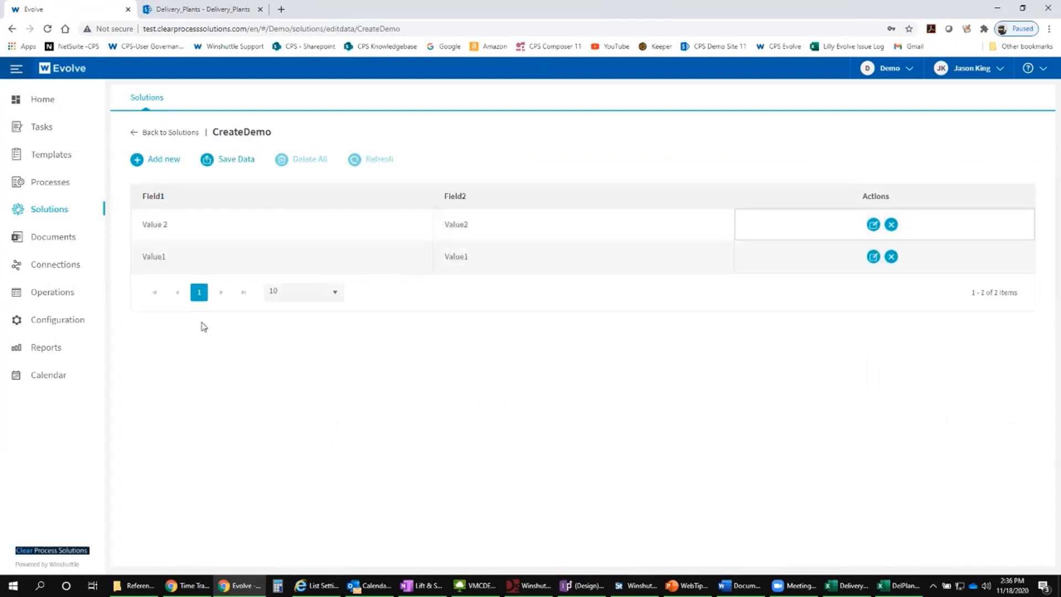
- Change the Value1 record to Plant 1000 in Field1 and 1000 in Field2, and accept the row edit
click(159, 226)
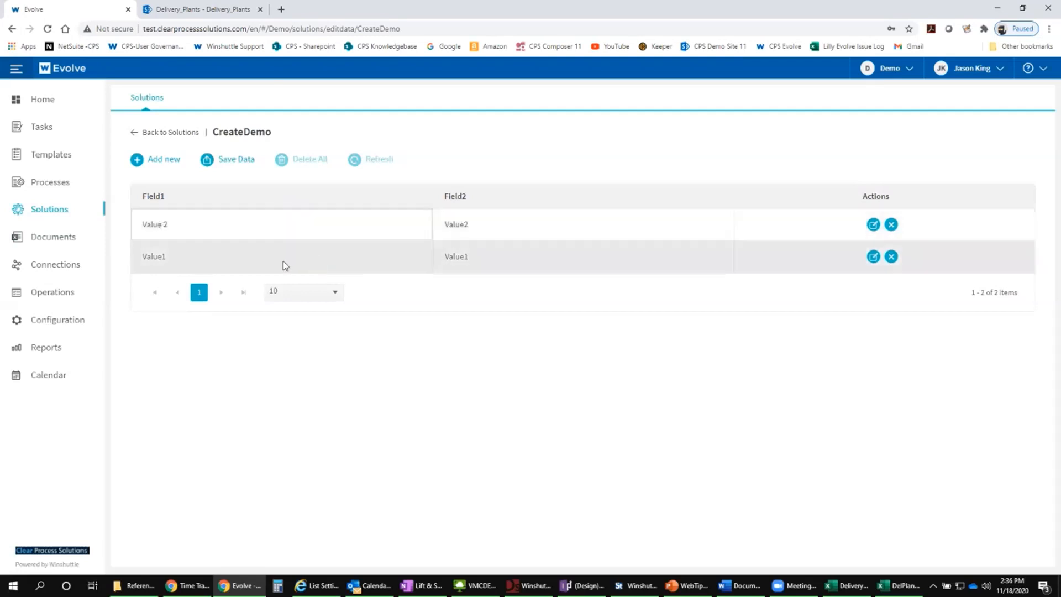
click(168, 262)
click(873, 257)
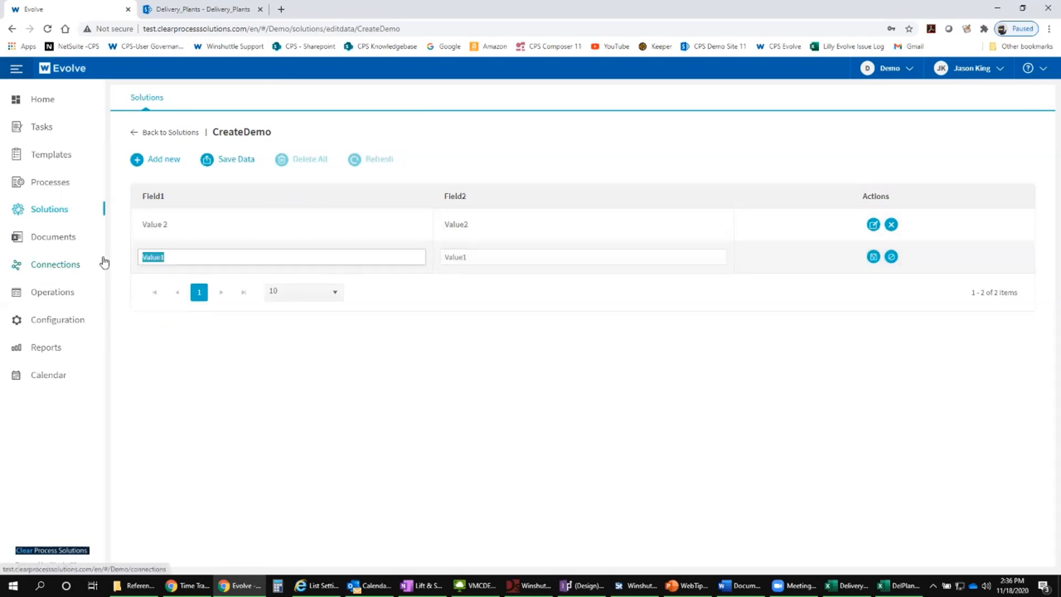
text(Plant 1000)
key(Tab)
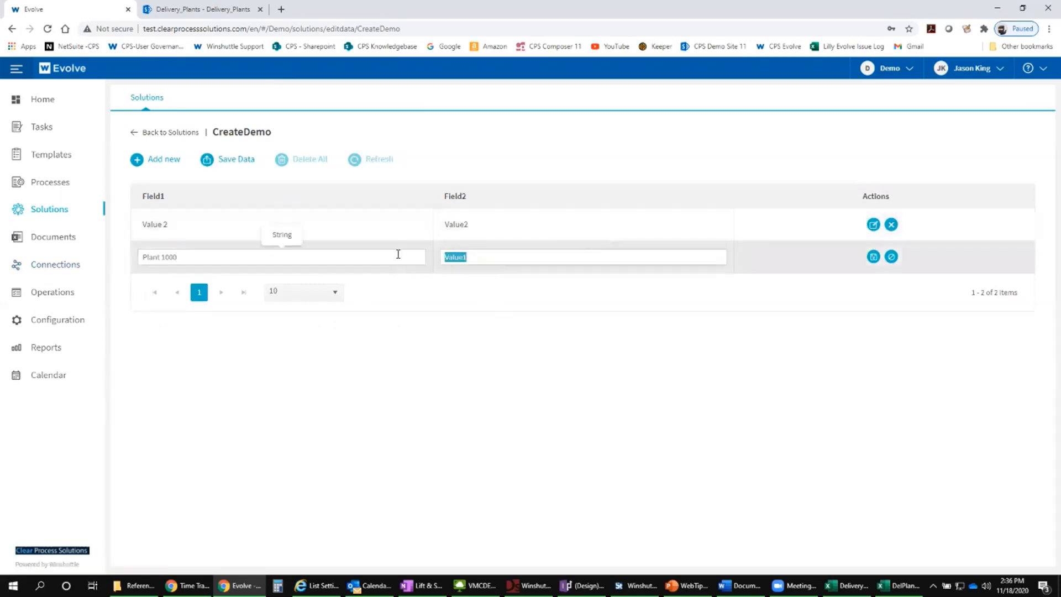
text(1000)
click(873, 257)
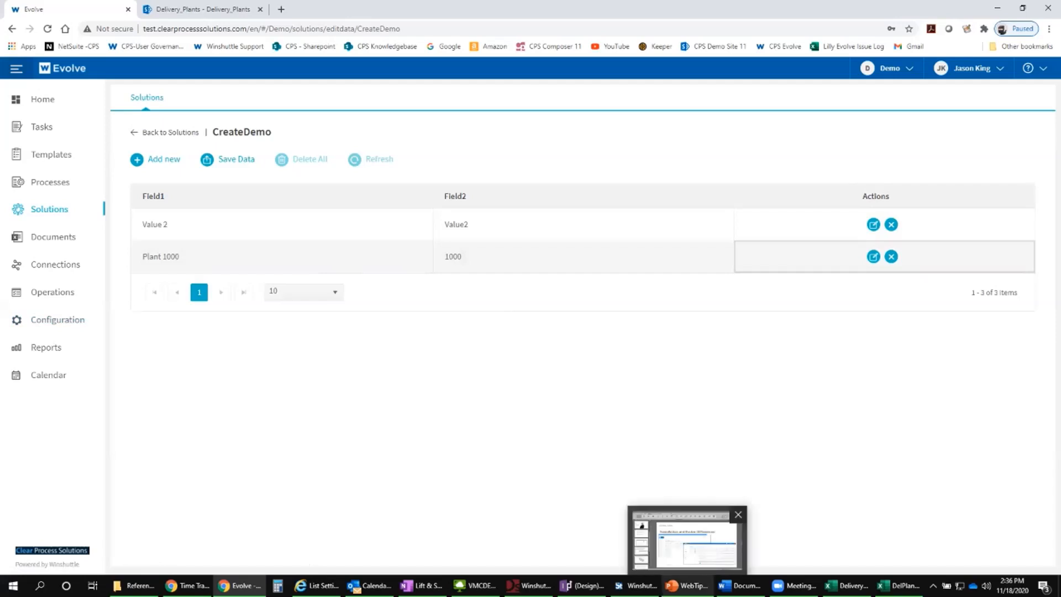
- Switch to the PowerPoint presentation and show slide 8, Reference Data List (RDL) – Demo
click(687, 585)
click(116, 471)
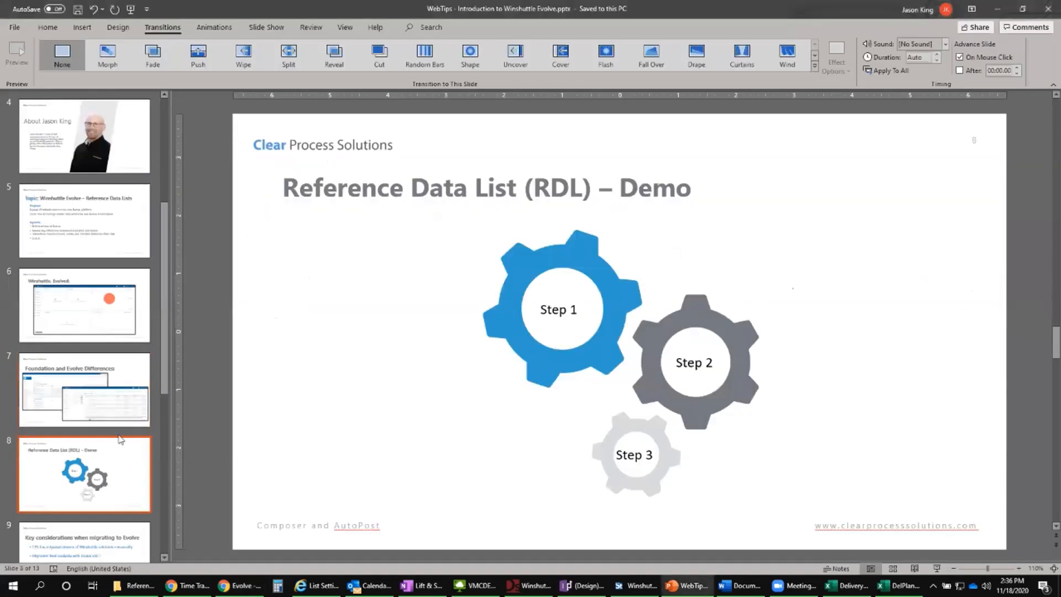